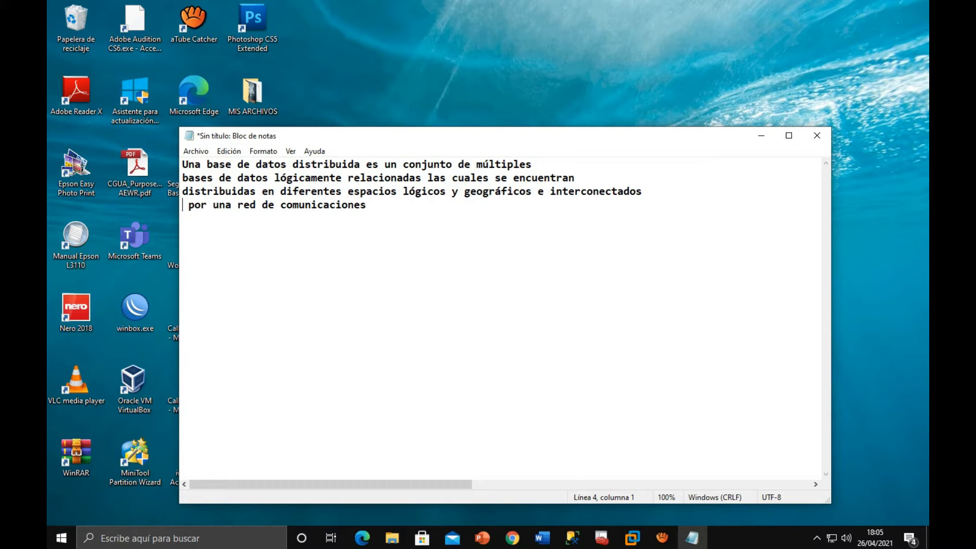
- Inspect the SERVIDOR-B connection in SQL Server Management Studio inside the cloned Windows Server 2019 virtual machine in VMware Workstation
left_click(761, 135)
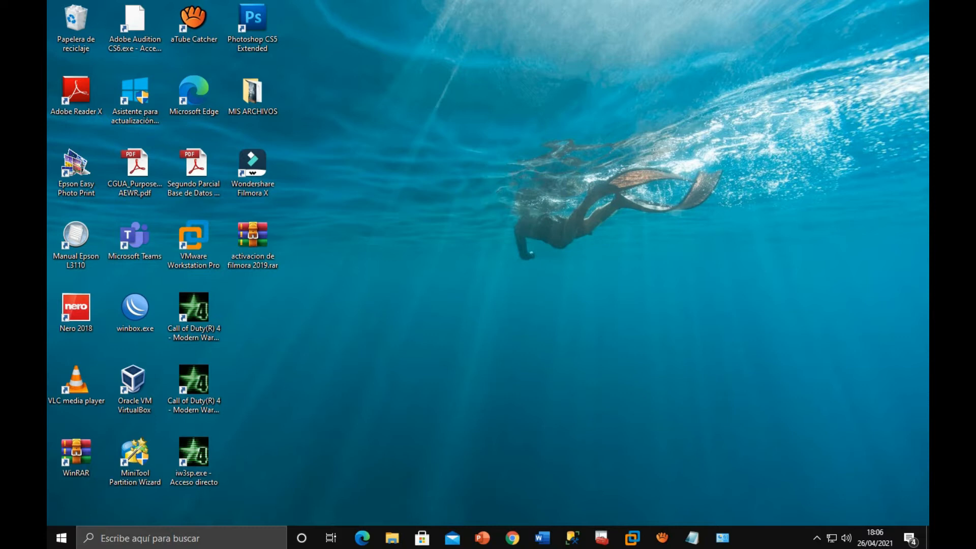
left_click(631, 538)
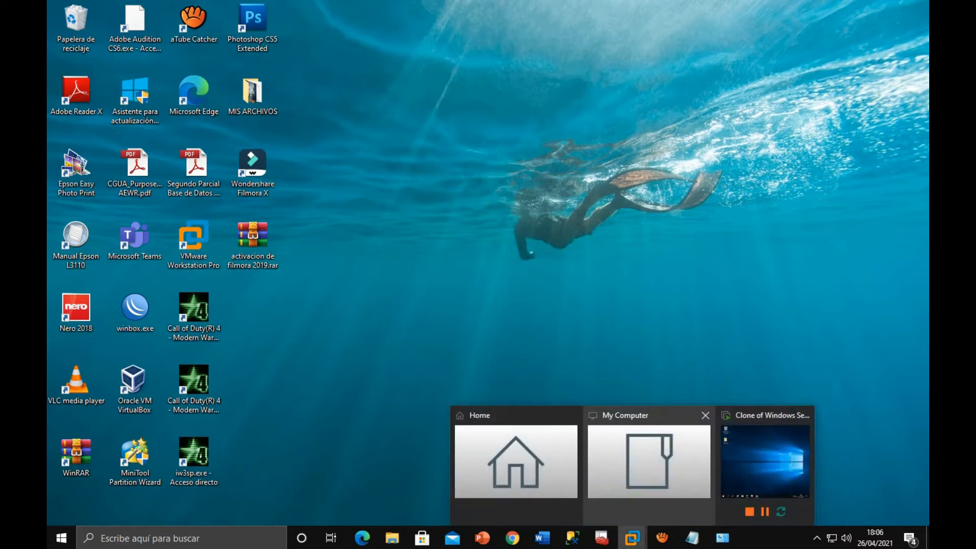
left_click(769, 461)
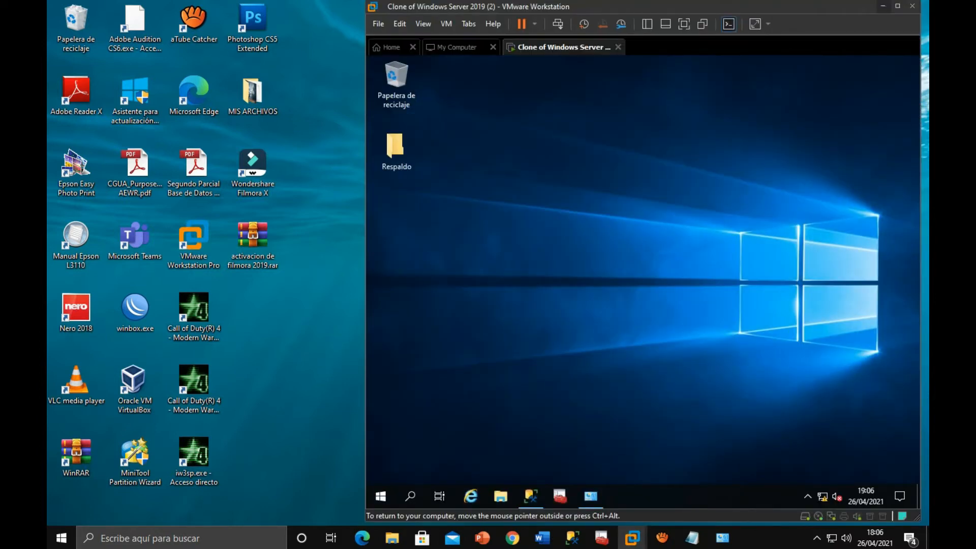
left_click(530, 496)
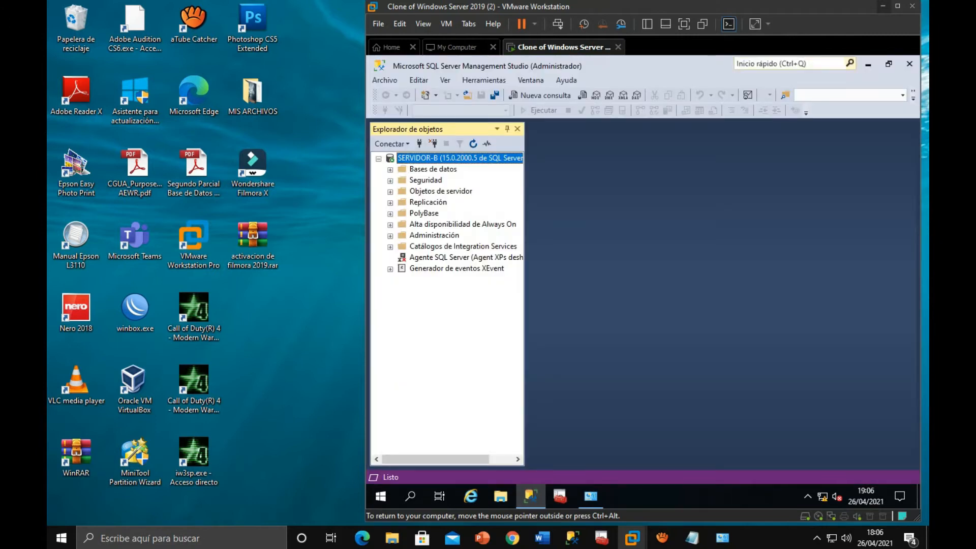
left_click(868, 64)
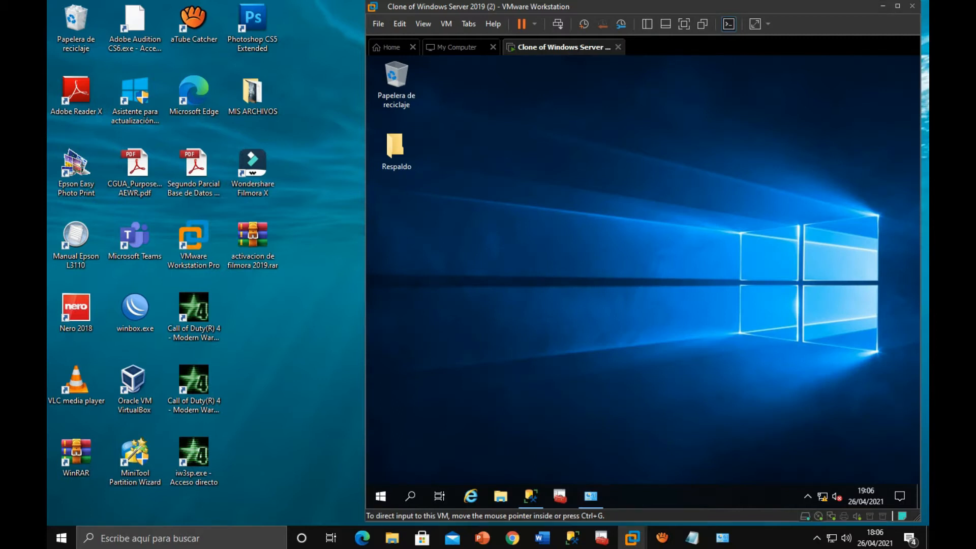
left_click(882, 6)
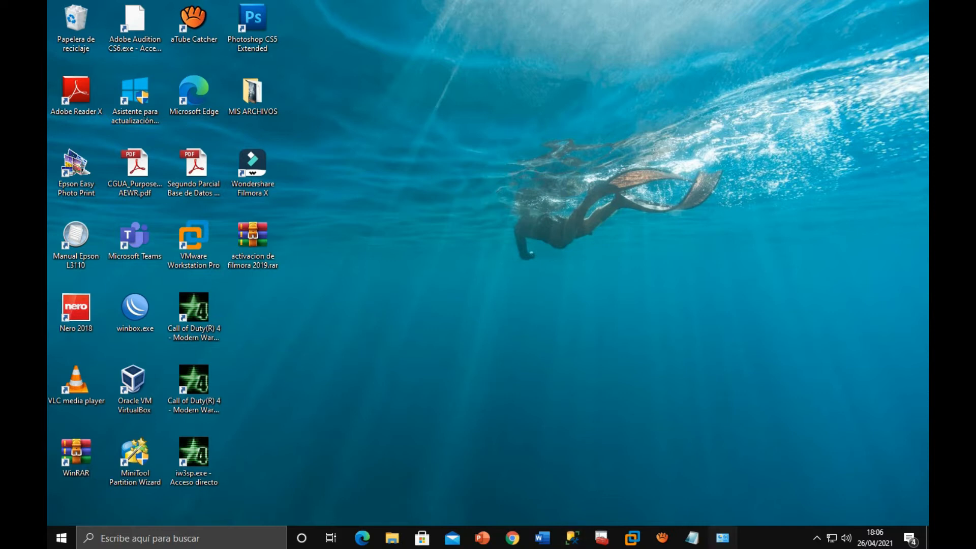
- Switch to Windows Defender Firewall on the host and show the inbound rules in its advanced configuration
left_click(722, 537)
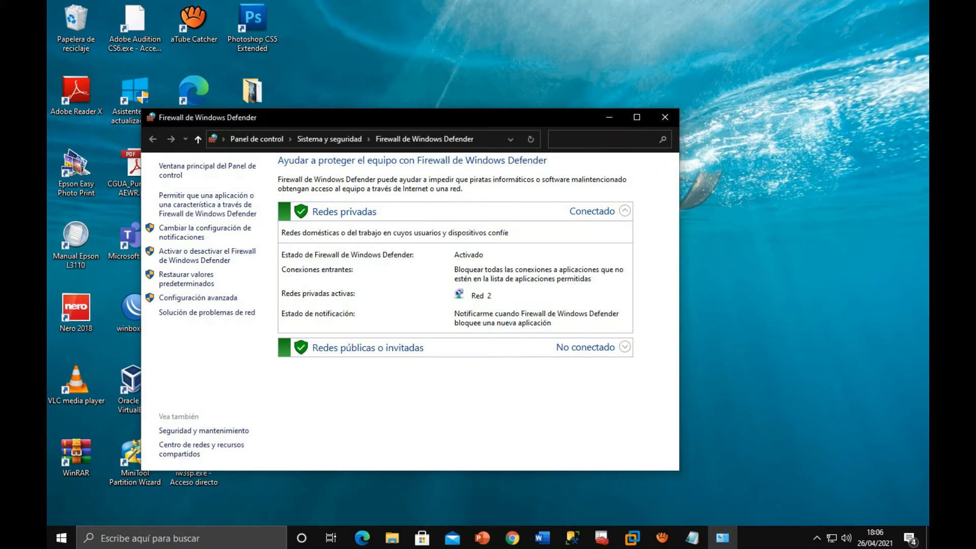
left_click(198, 297)
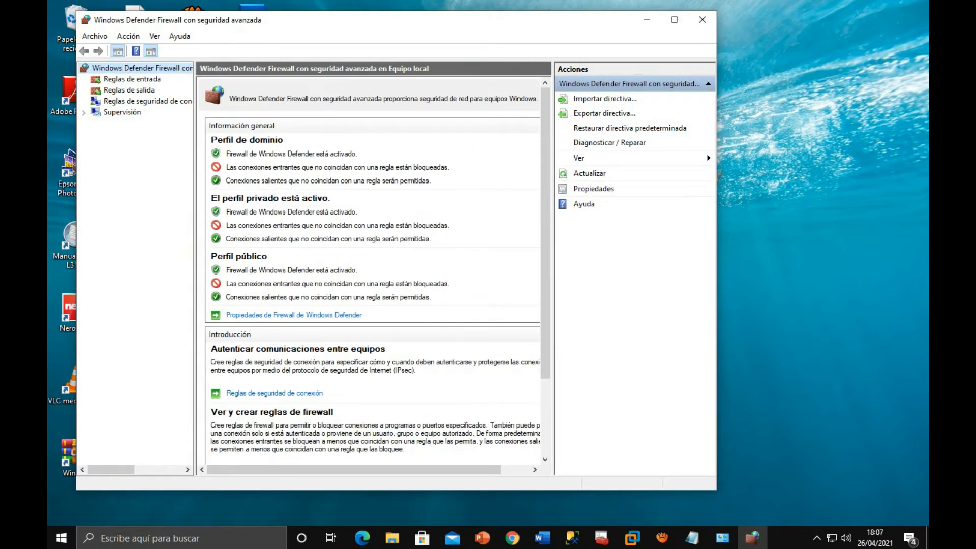
left_click(132, 79)
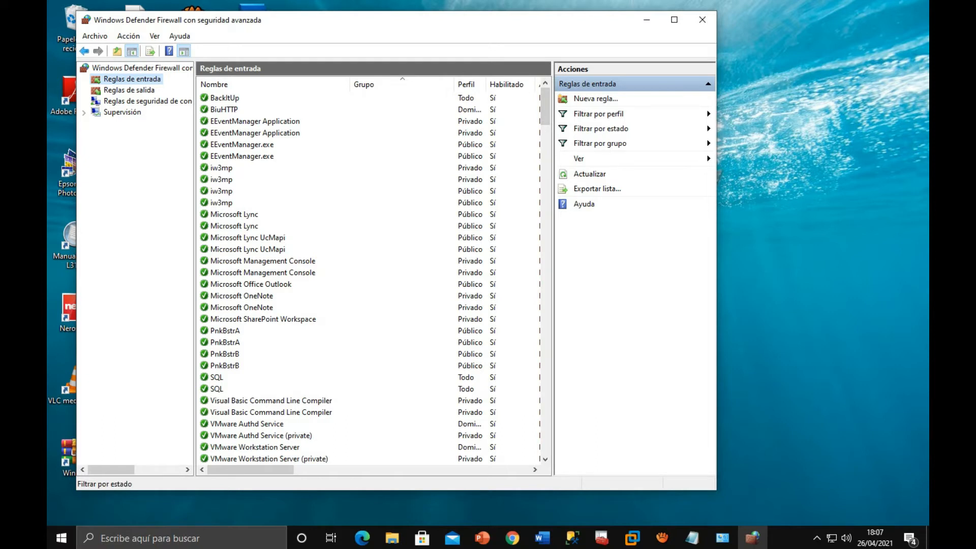
- Start a new inbound port rule for TCP with the specific local port 1433
left_click(595, 98)
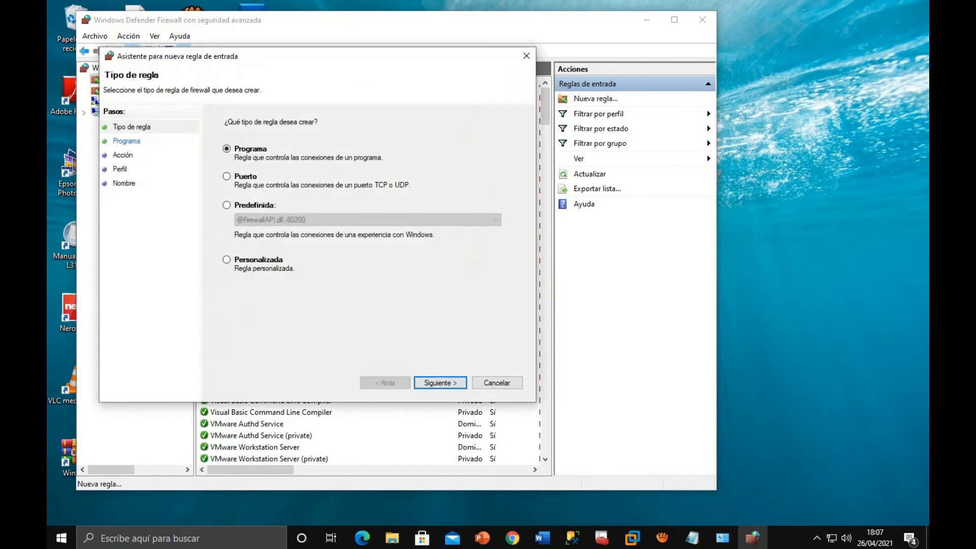
left_click(227, 177)
left_click(440, 382)
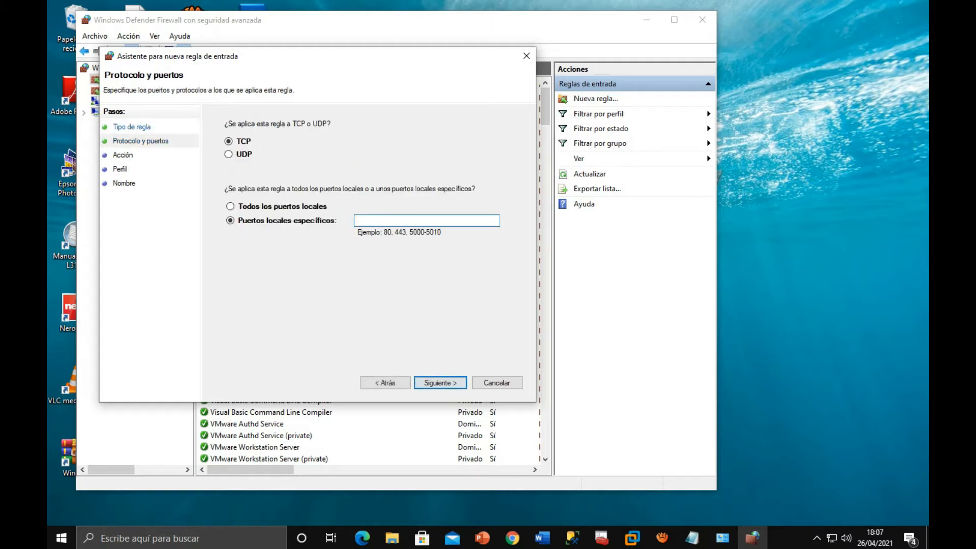
type("1433")
key("Return")
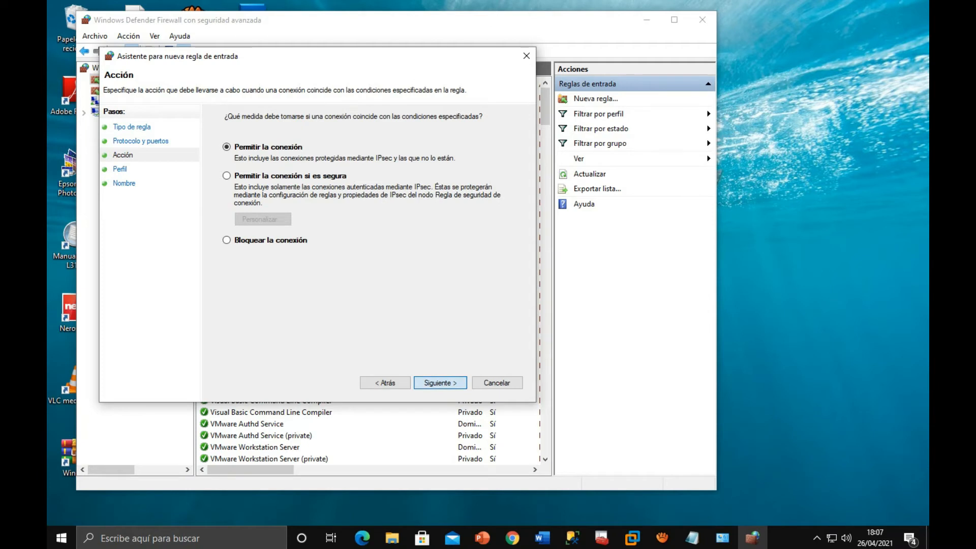
- Allow the connection for the domain, private and public profiles and name the inbound rule SQL
key("Return")
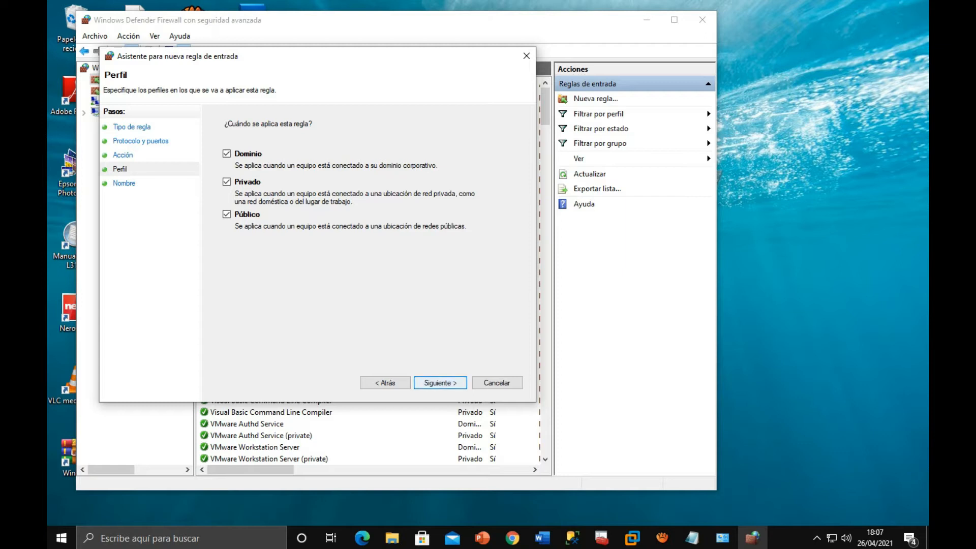
left_click(385, 382)
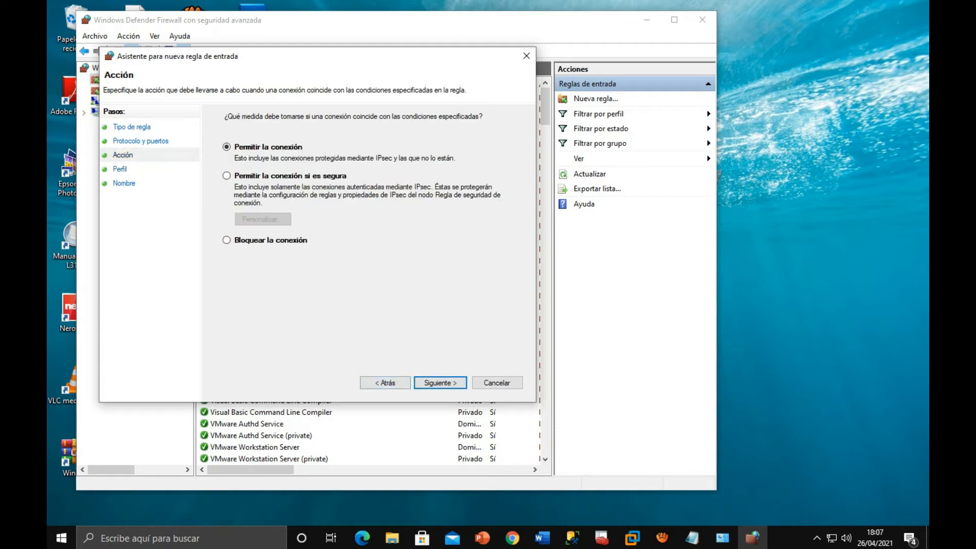
key("Return")
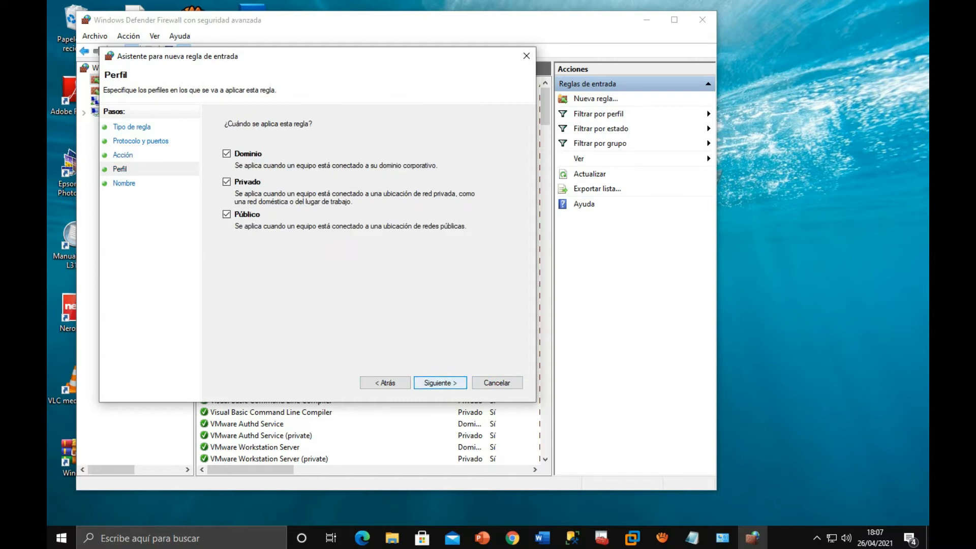
key("Return")
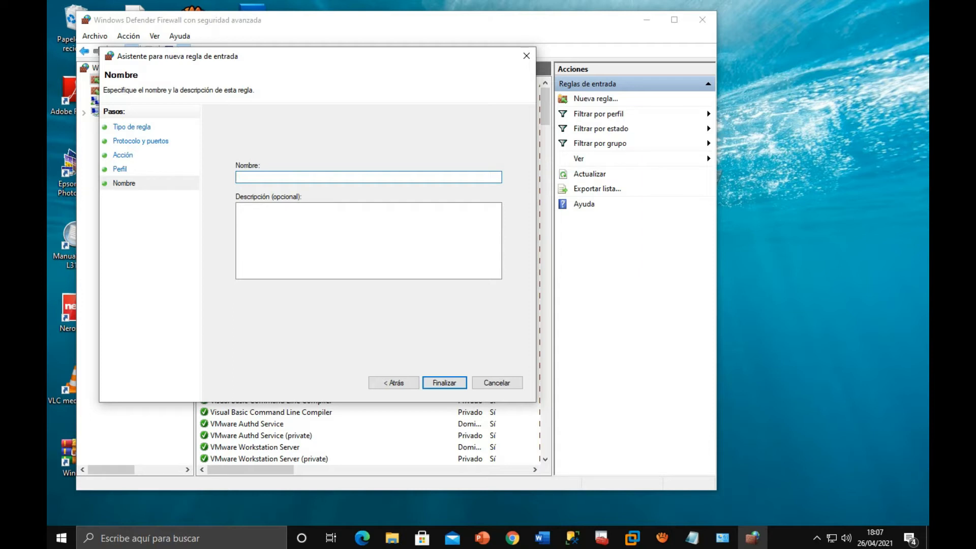
type("SQL")
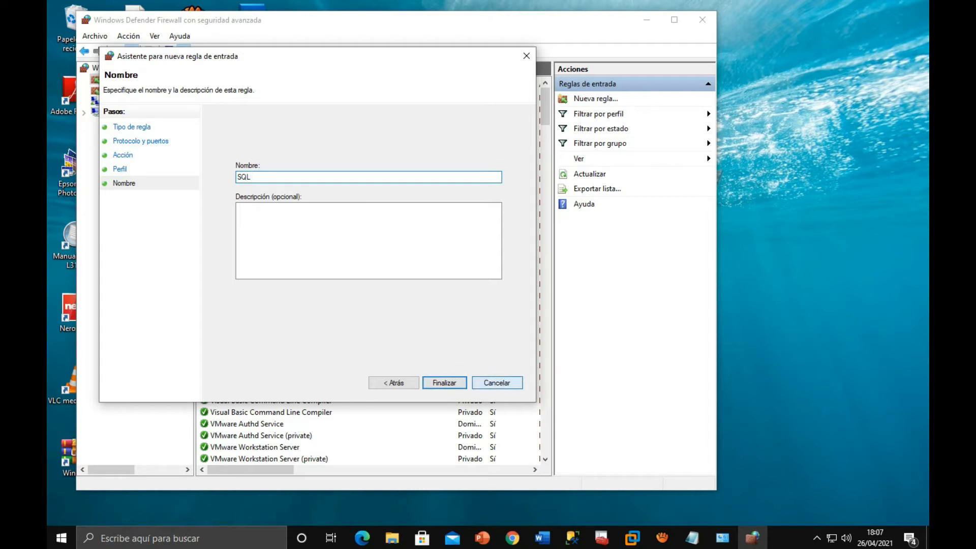
key("Return")
left_click(217, 377)
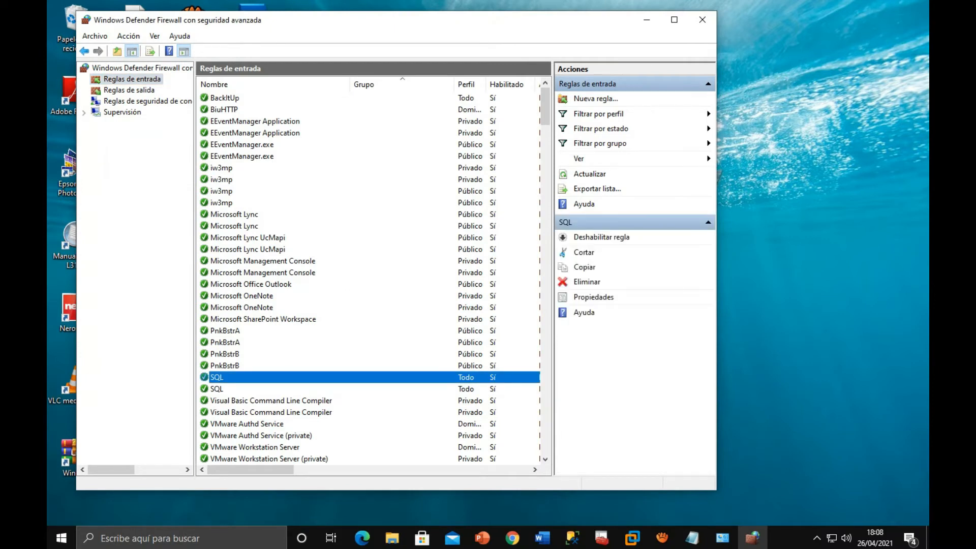
- Start a new outbound port rule for TCP with the specific remote port 1433
left_click(129, 90)
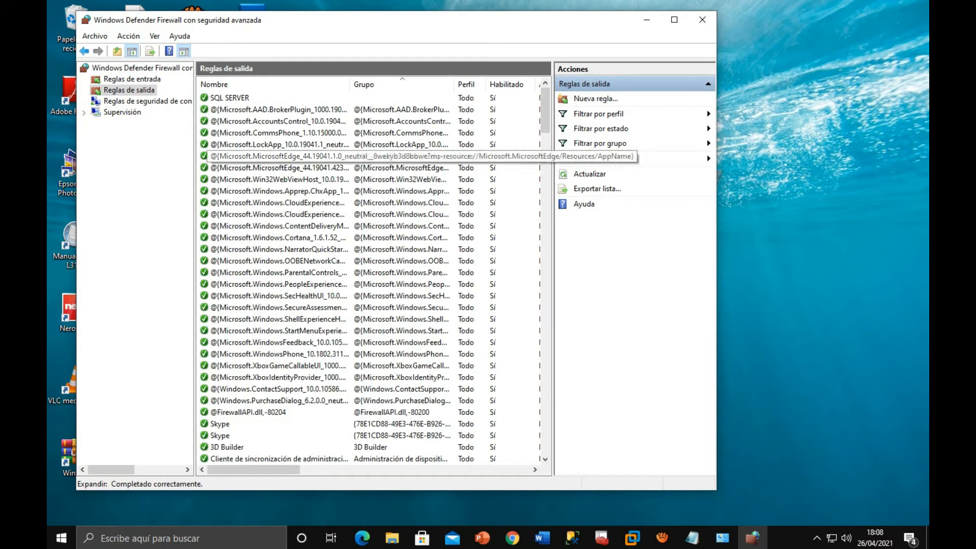
left_click(596, 99)
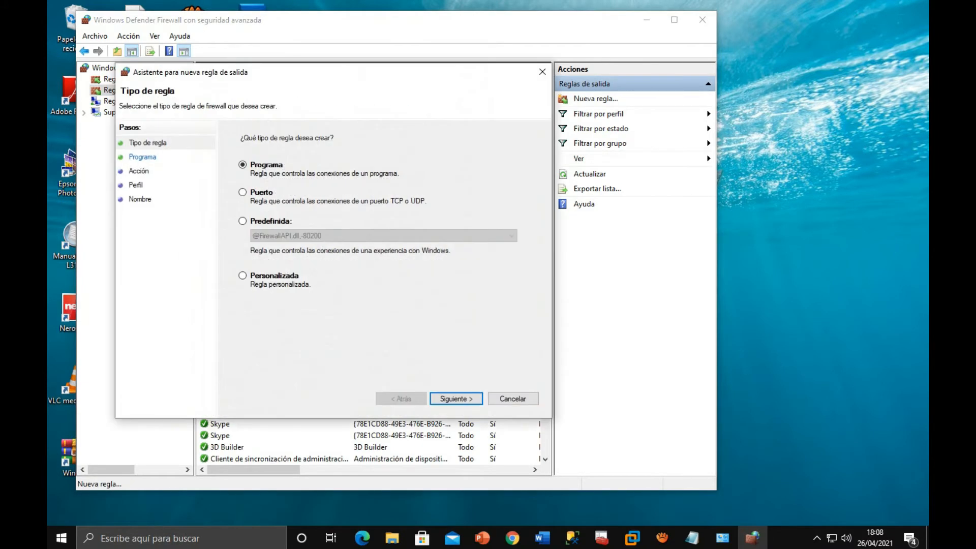
left_click(243, 192)
left_click(456, 399)
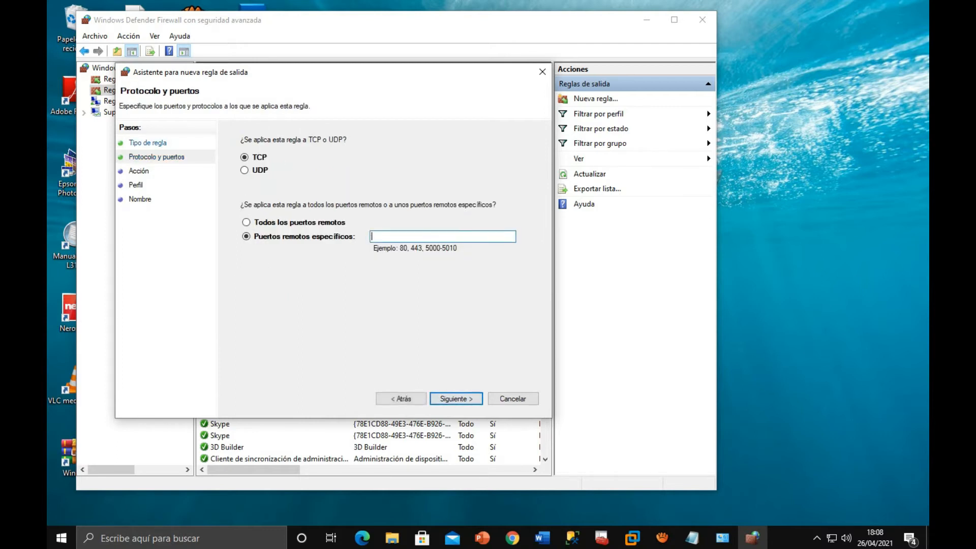
type("1433")
key("Return")
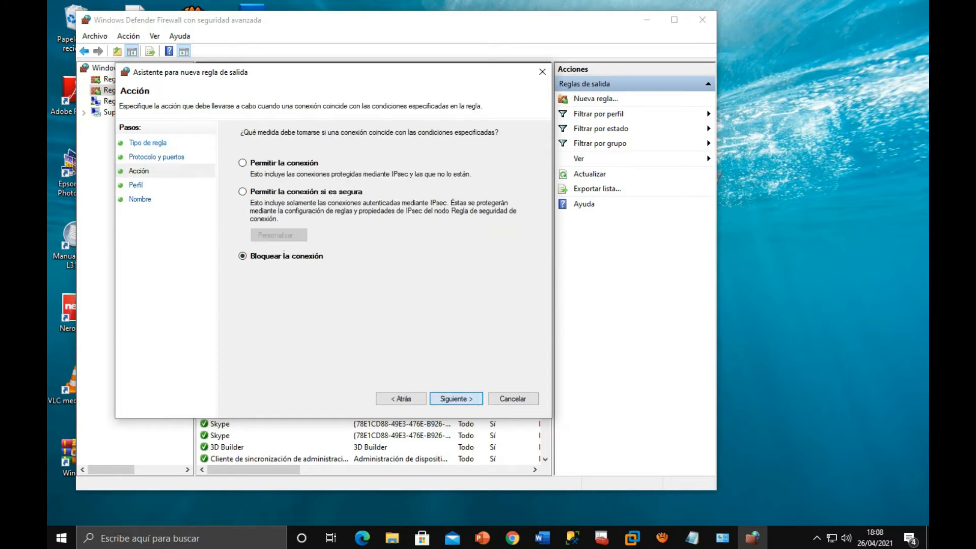
- Set the outbound rule to allow the connection, keep the default profiles and name it SQL SERVER
left_click(243, 162)
key("Return")
key("Return")
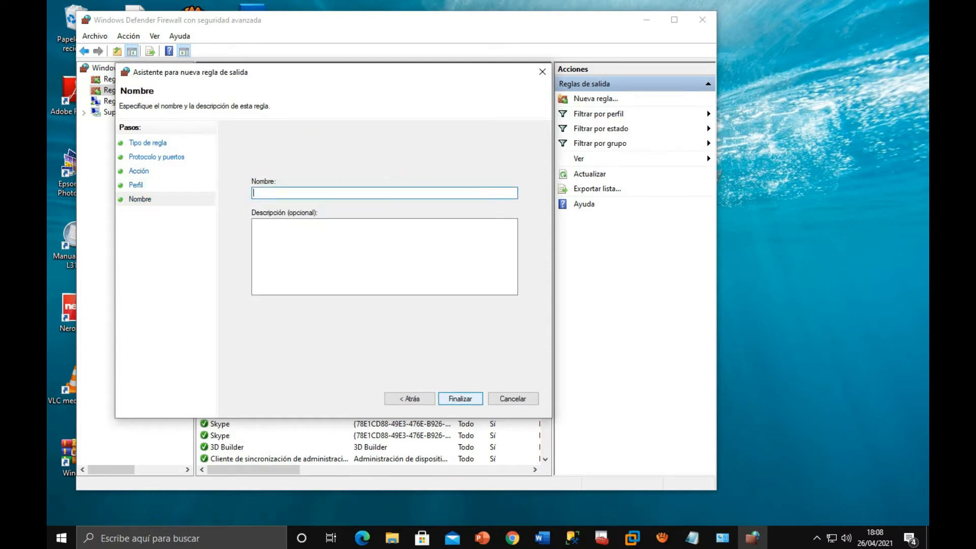
type("s")
type("SQL SERVER")
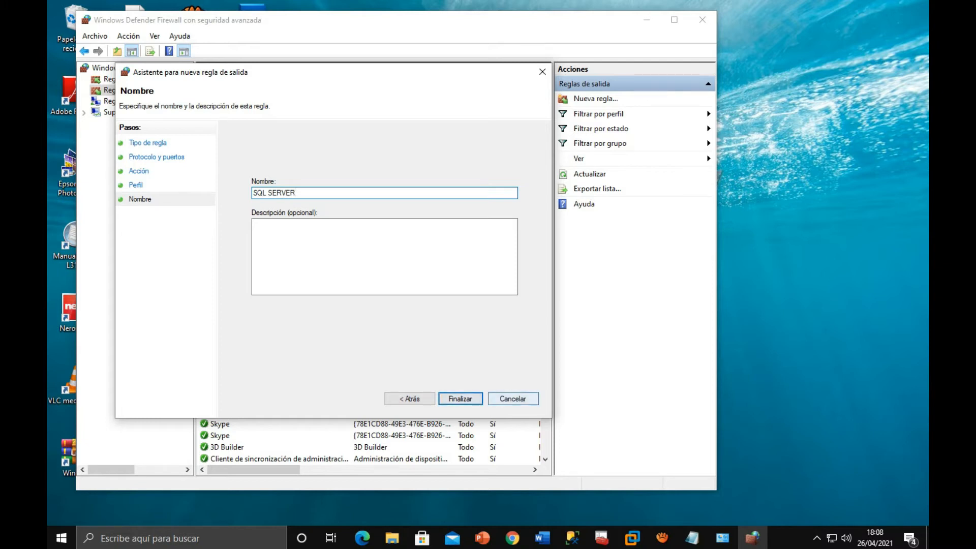
key("Return")
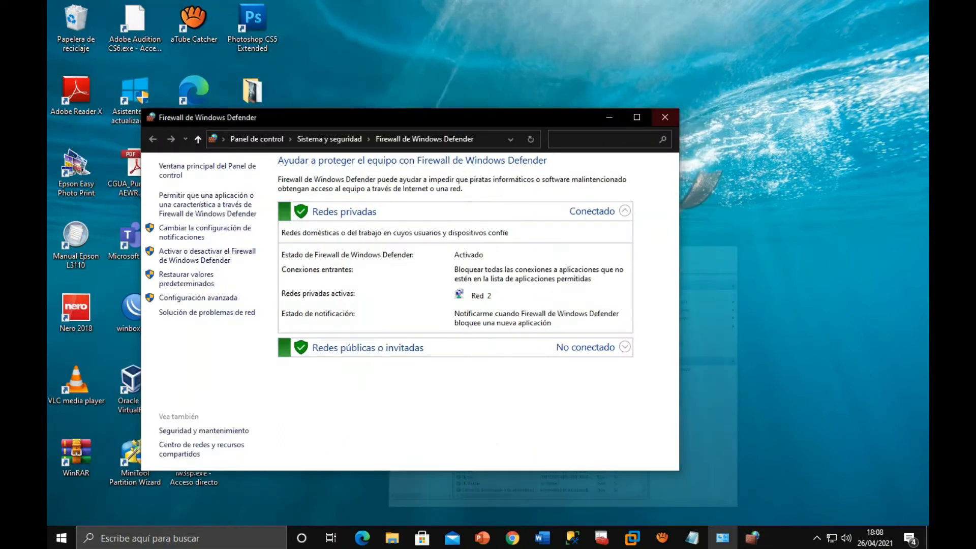
left_click(647, 19)
left_click(608, 117)
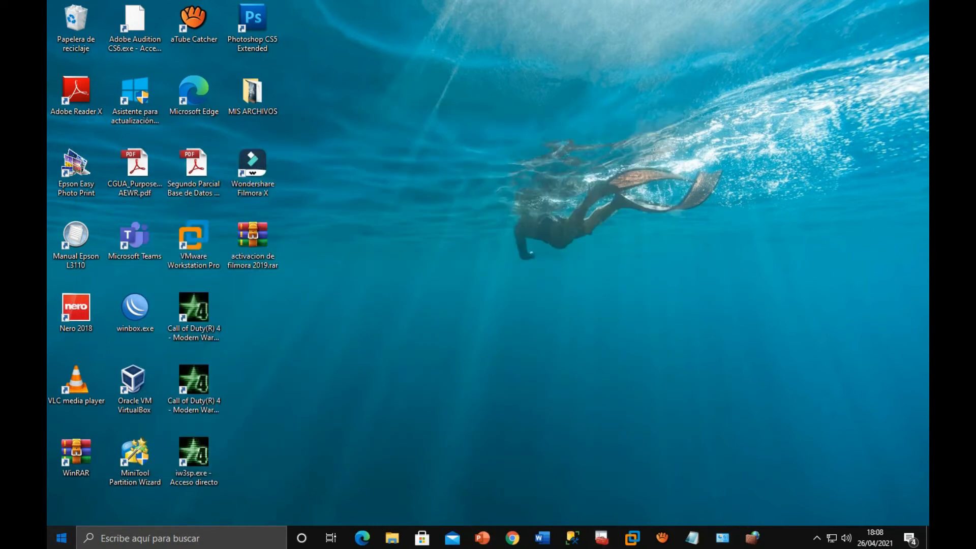
- Locate the Microsoft SQL Server 2019 programs and open SQL Server Configuration Manager
left_click(61, 538)
scroll(157, 453, "down", 5)
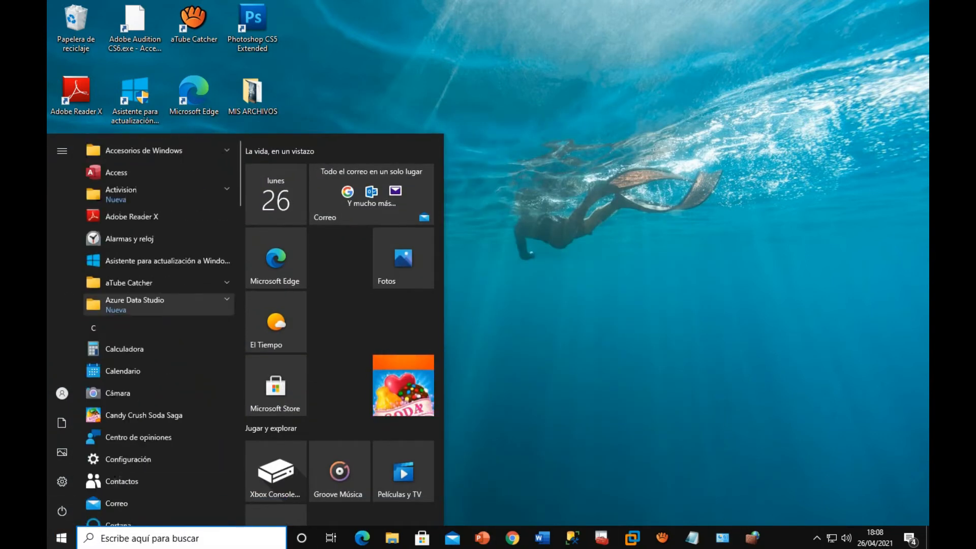
scroll(158, 457, "down", 7)
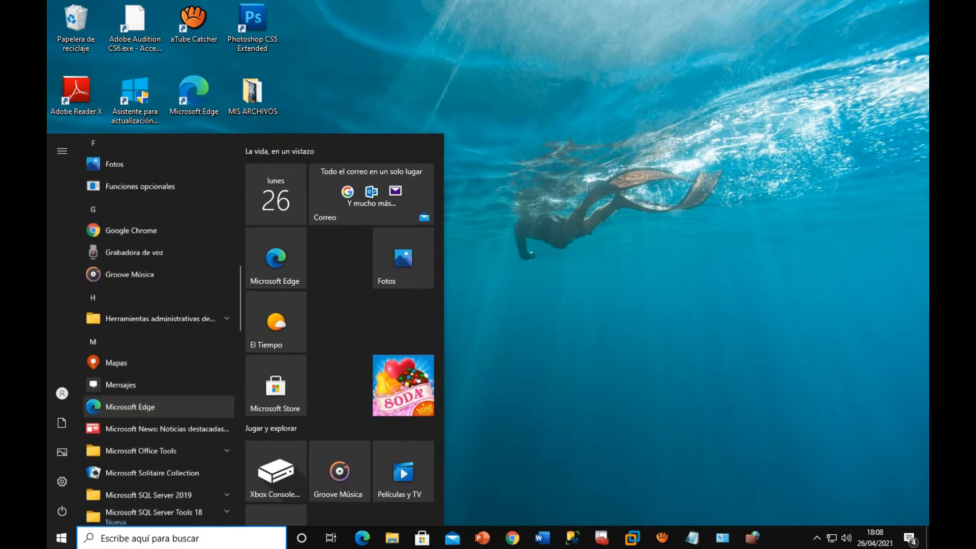
scroll(158, 465, "down", 4)
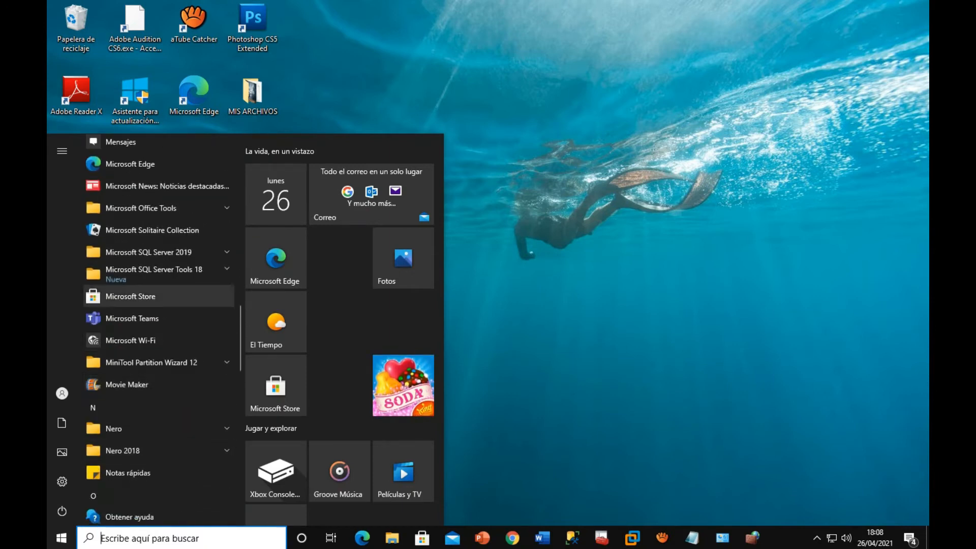
left_click(152, 252)
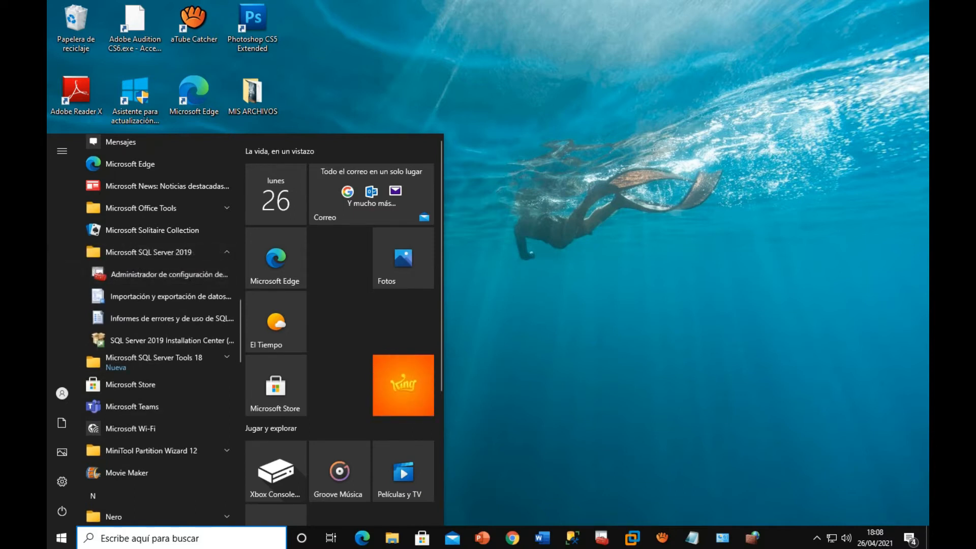
key("Escape")
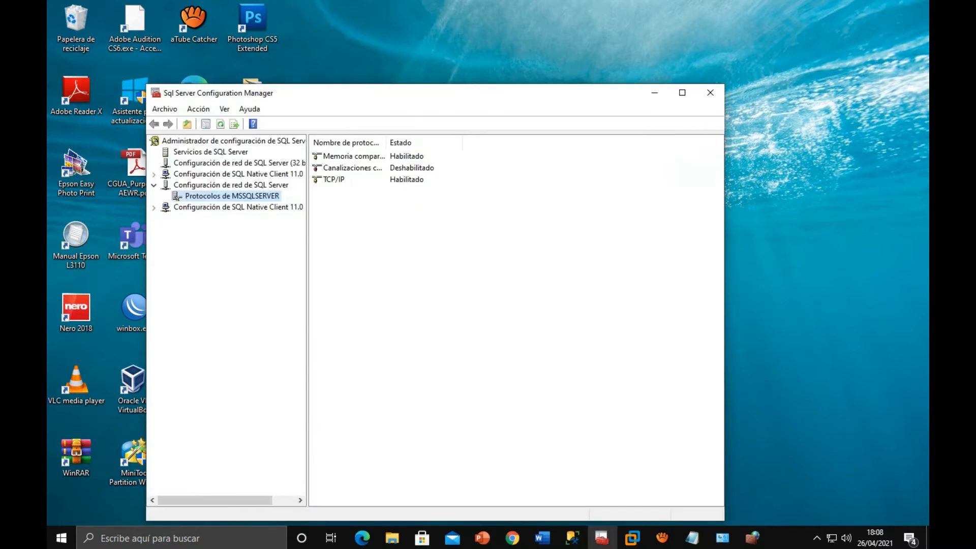
- Show the SQL Server services and check the state and available actions of the SQL Server (MSSQLSERVER) service
left_click(154, 185)
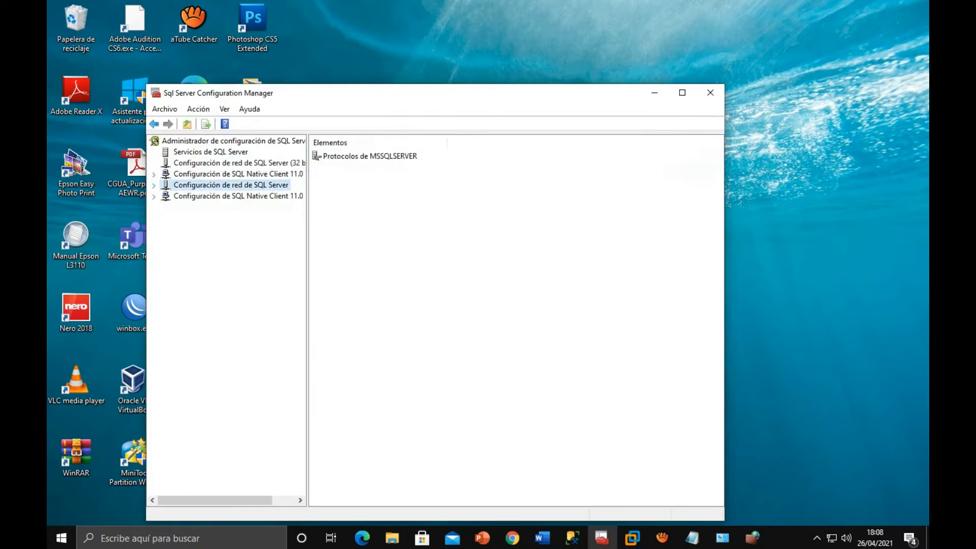
left_click(210, 152)
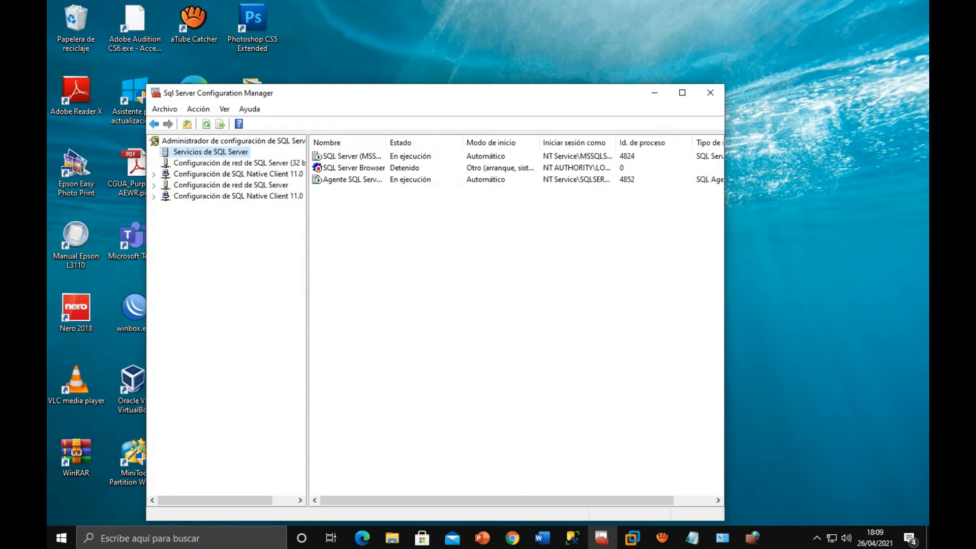
left_click(351, 156)
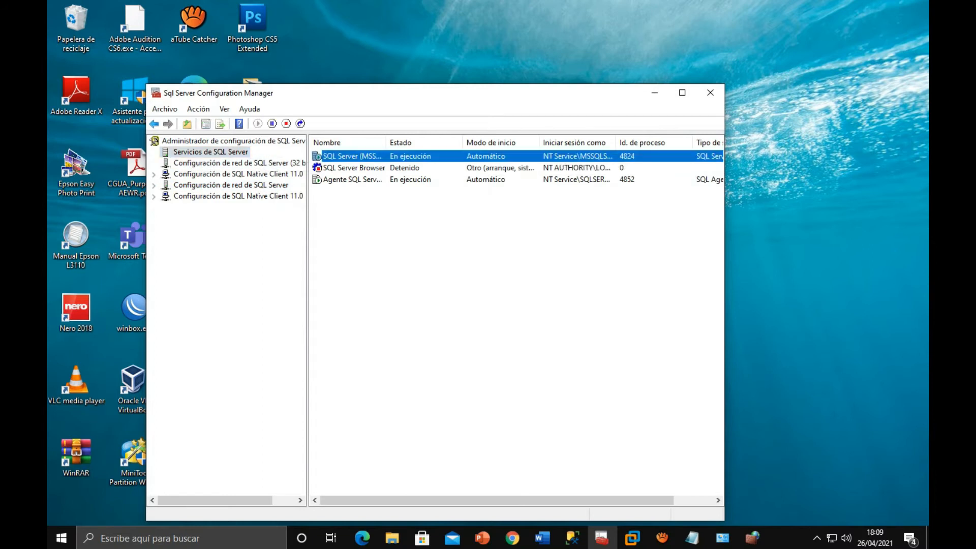
right_click(414, 157)
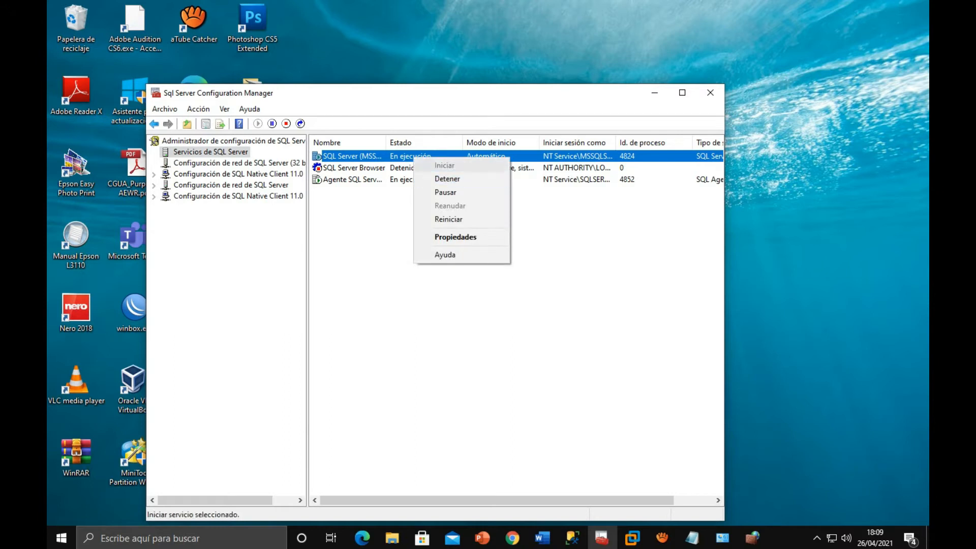
left_click(551, 232)
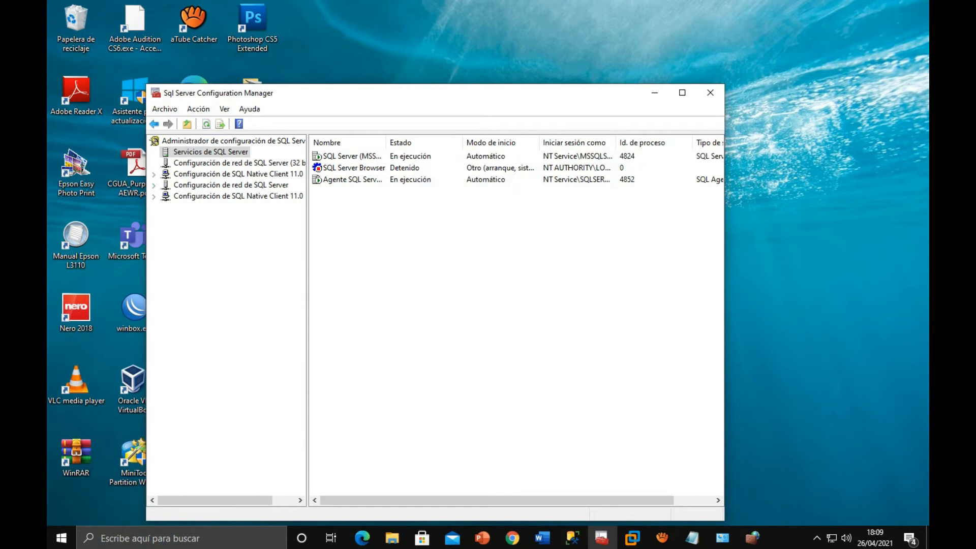
- Open the TCP/IP properties among the MSSQLSERVER protocols and choose Sí for Escuchar todo
left_click(154, 185)
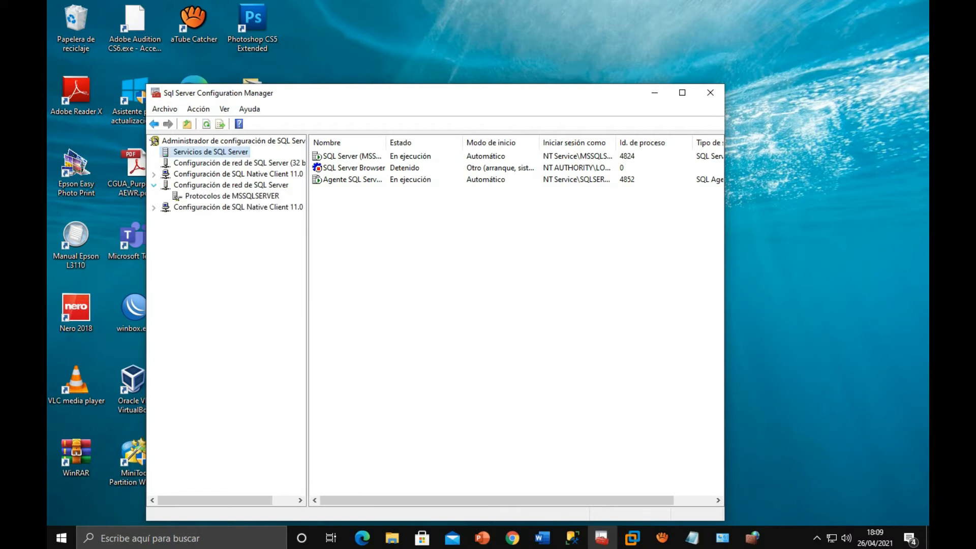
left_click(232, 196)
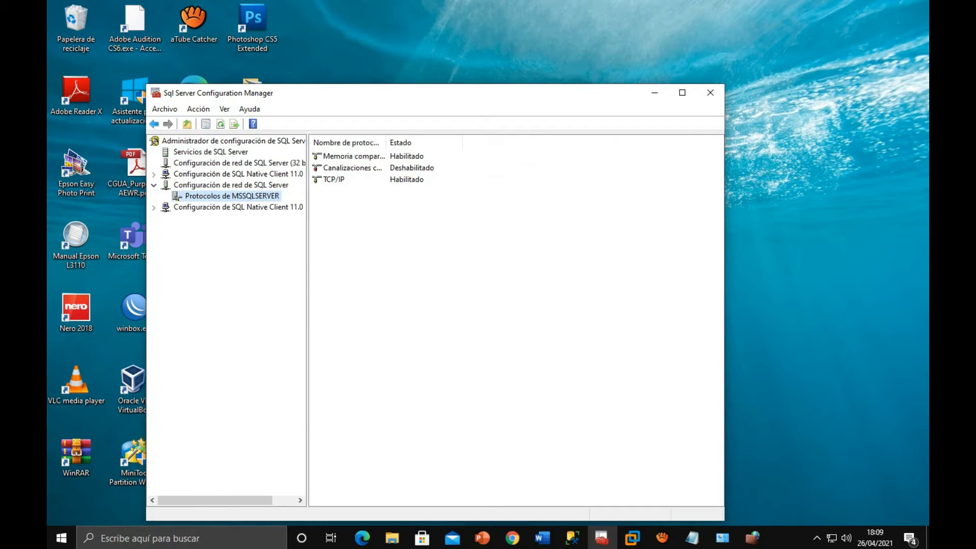
left_click(334, 180)
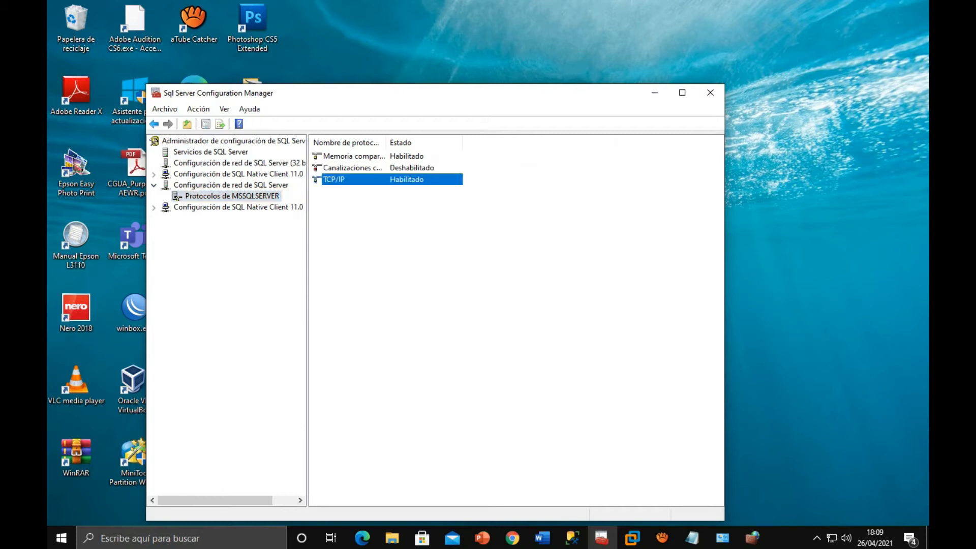
double_click(334, 180)
left_click(543, 215)
left_click(493, 225)
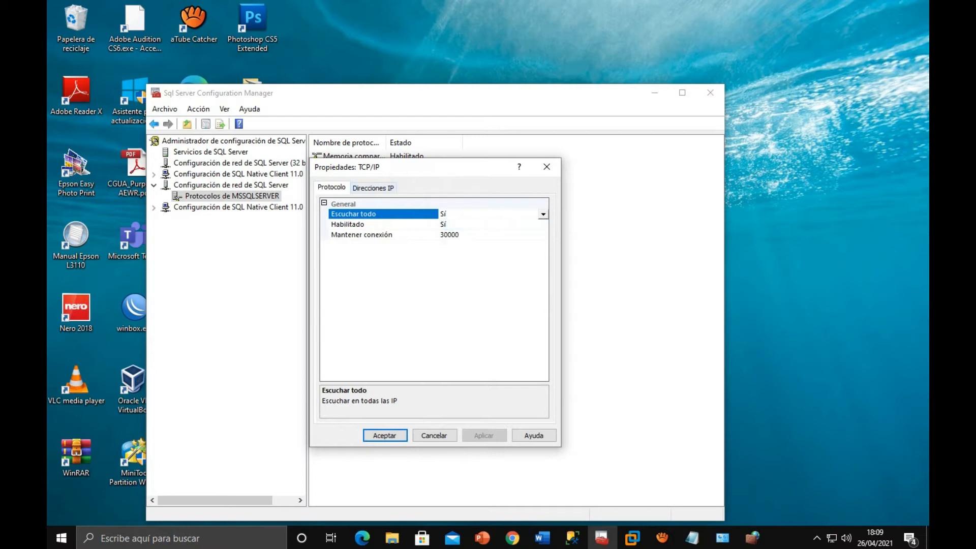
- Set the IPAll TCP port to 1433 in the TCP/IP addresses, apply the change and close the properties
left_click(373, 188)
left_click_drag(544, 219, 543, 361)
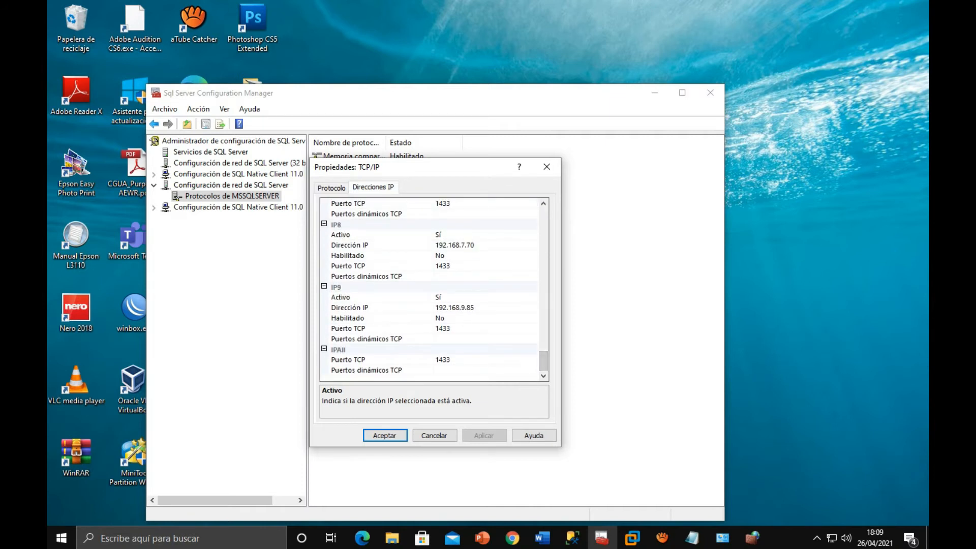
left_click(451, 359)
double_click(444, 359)
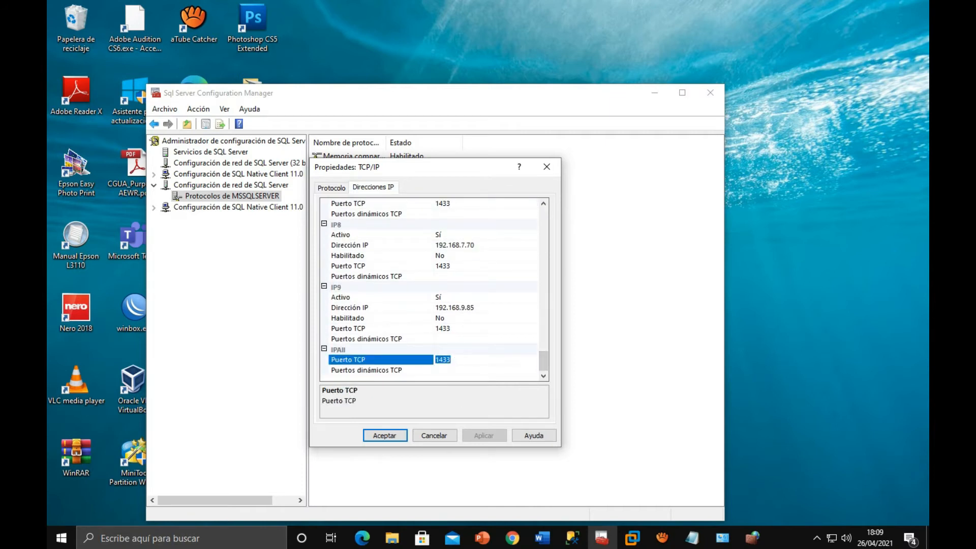
type("1433")
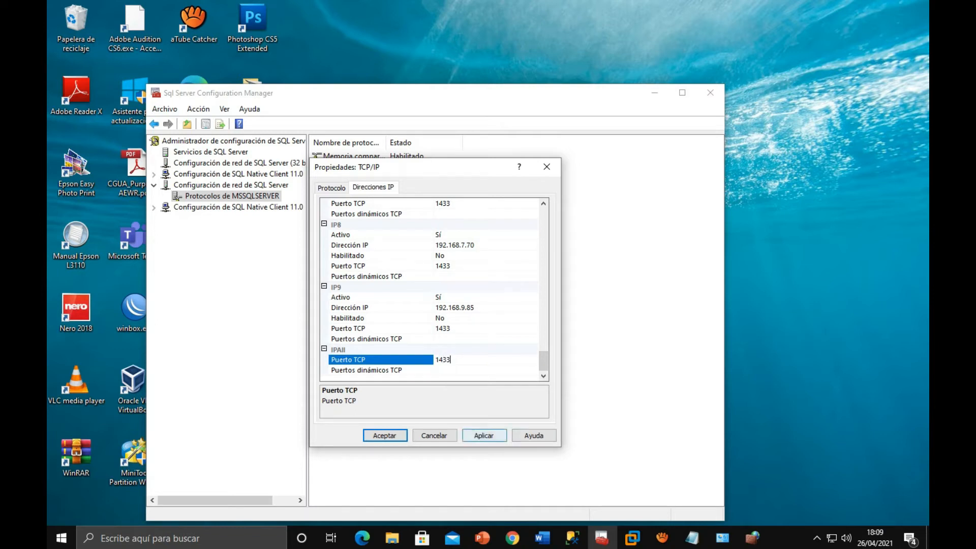
left_click(484, 435)
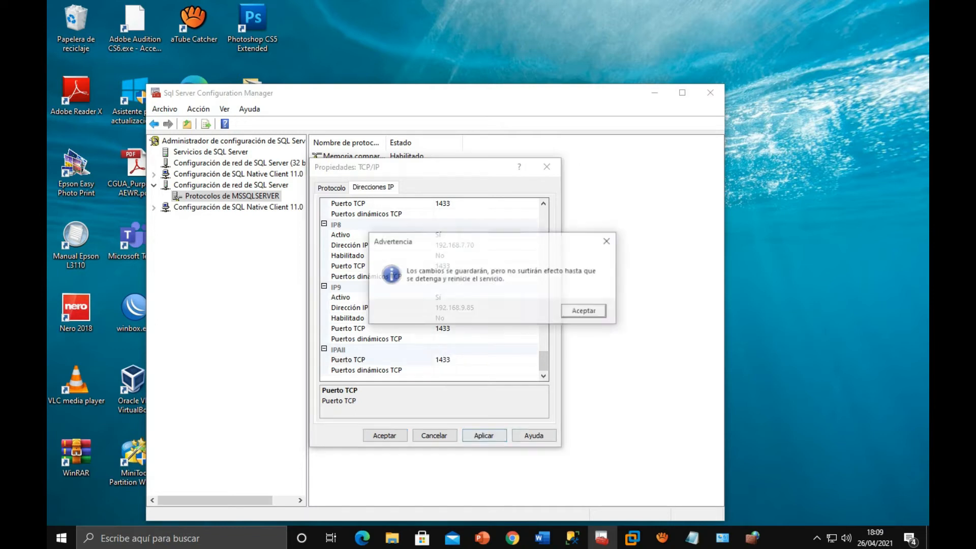
key("Return")
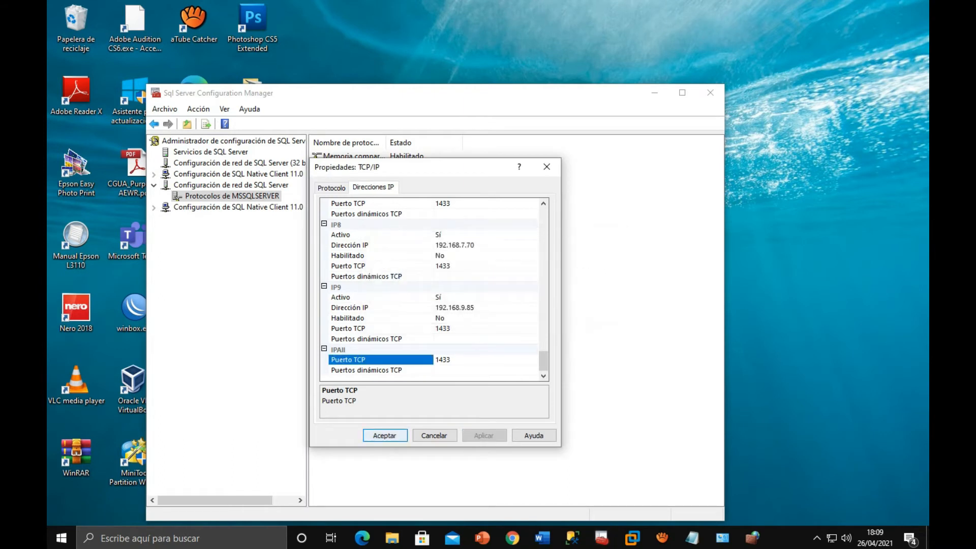
key("Return")
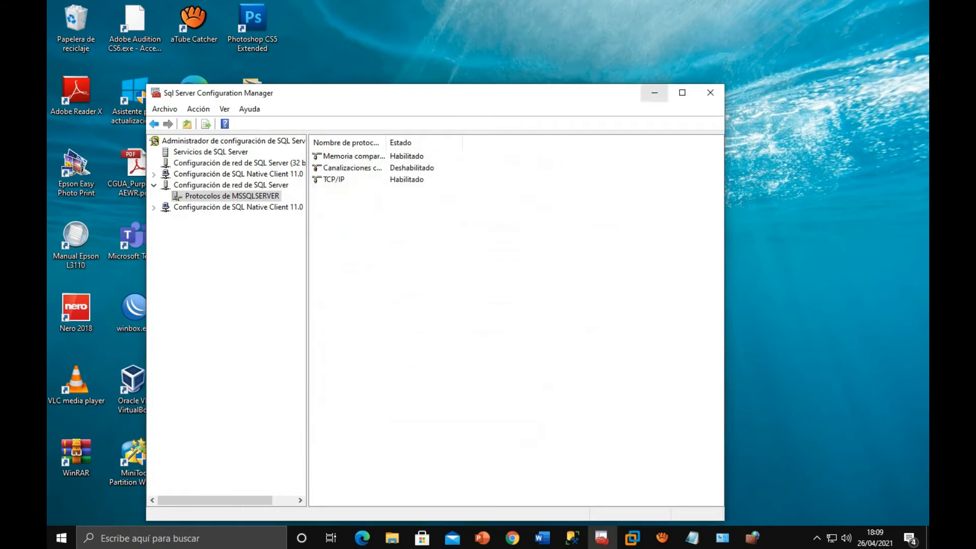
- Switch to the Windows Server 2019 clone in VMware Workstation and accept Windows Defender Firewall as turned off for private and public networks
left_click(654, 92)
mouse_move(632, 537)
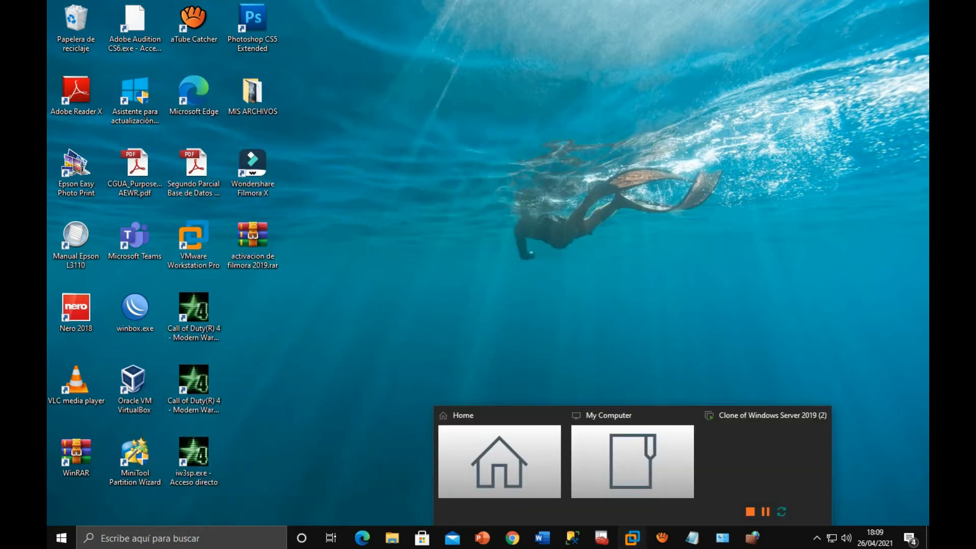
left_click(765, 468)
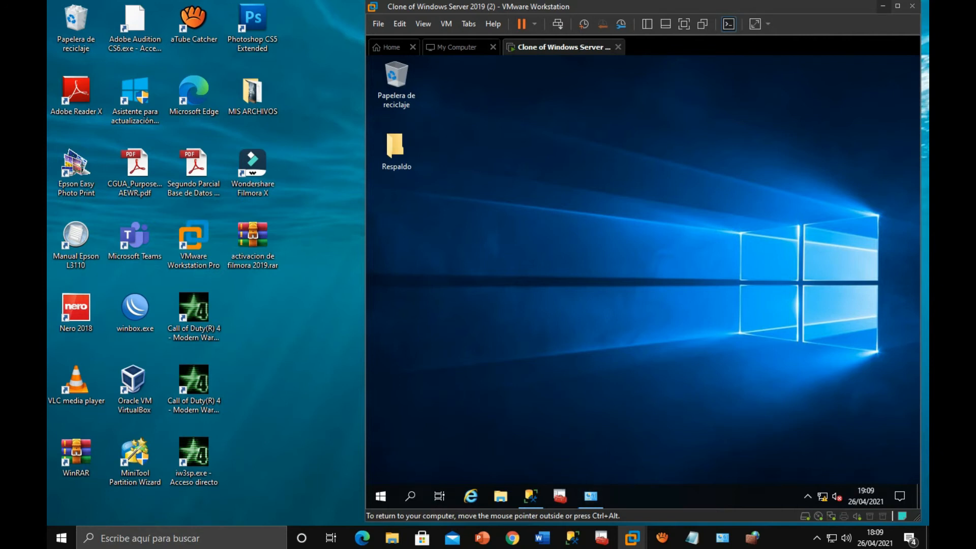
left_click(590, 496)
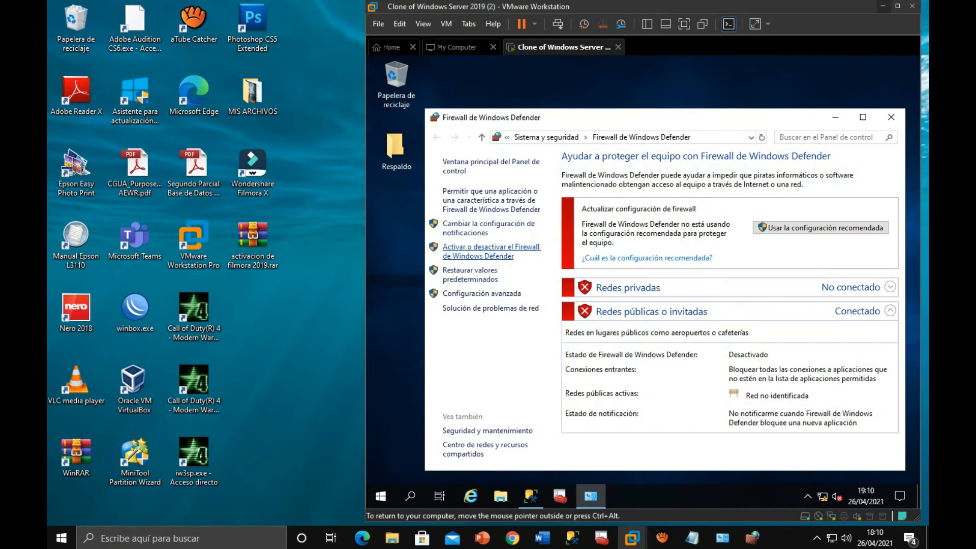
left_click(491, 247)
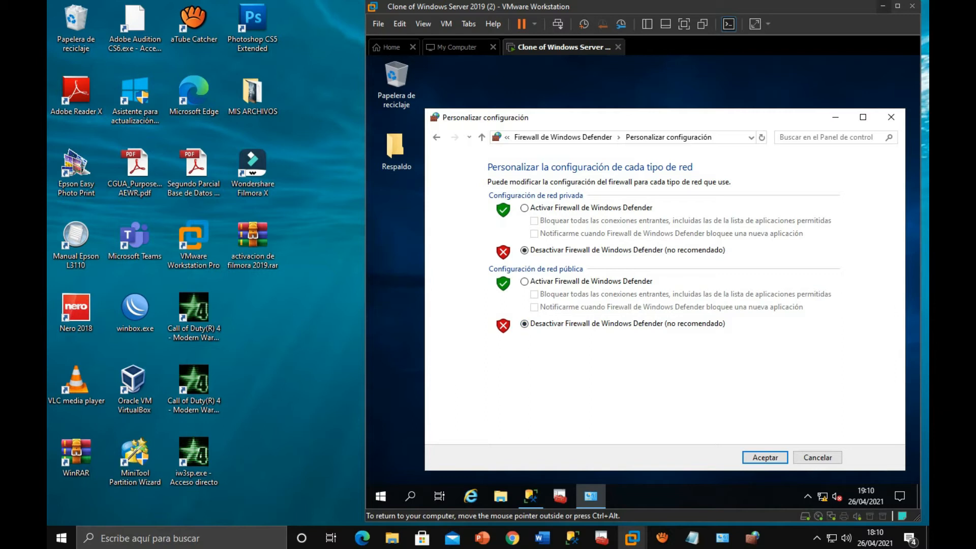
left_click(765, 457)
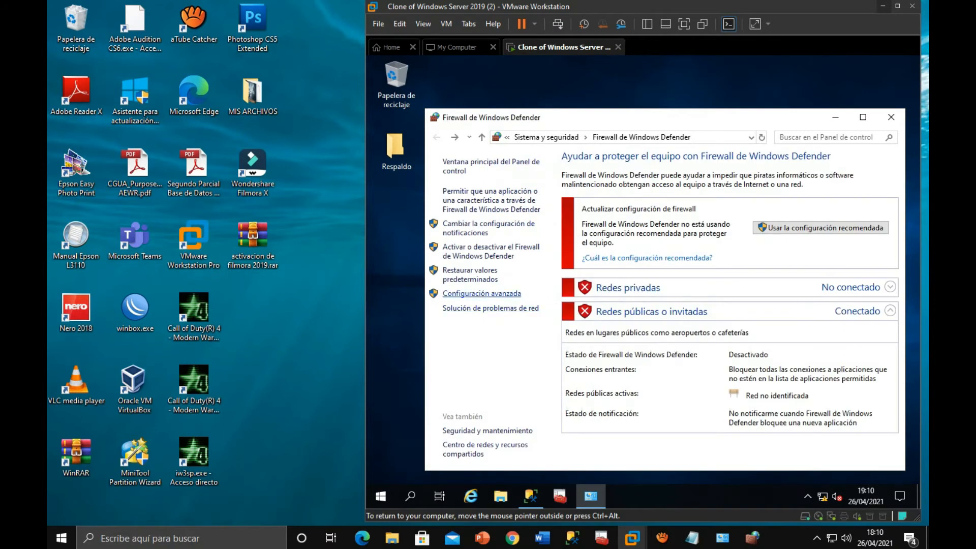
- In the virtual machine's advanced firewall settings, start a new inbound port rule for TCP with the specific local port 1433
left_click(481, 294)
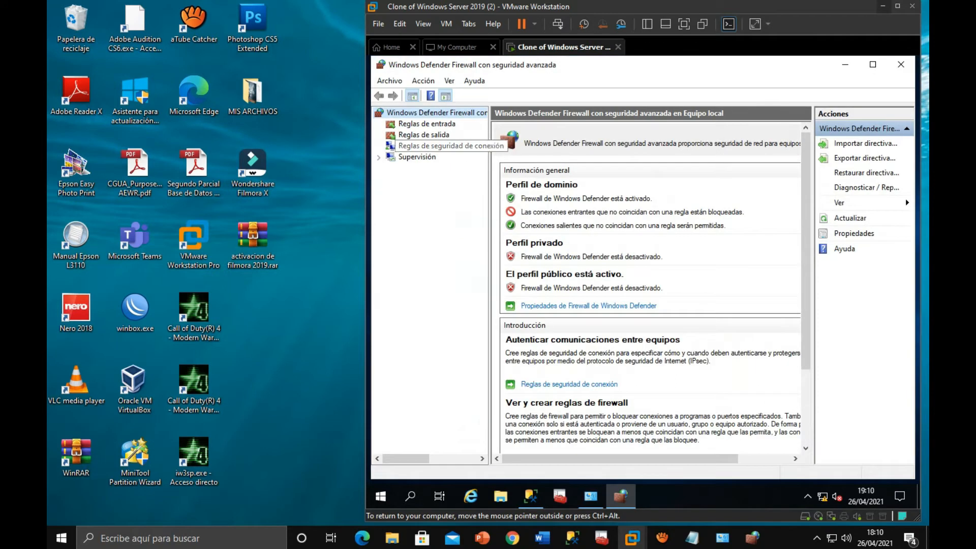
left_click(426, 124)
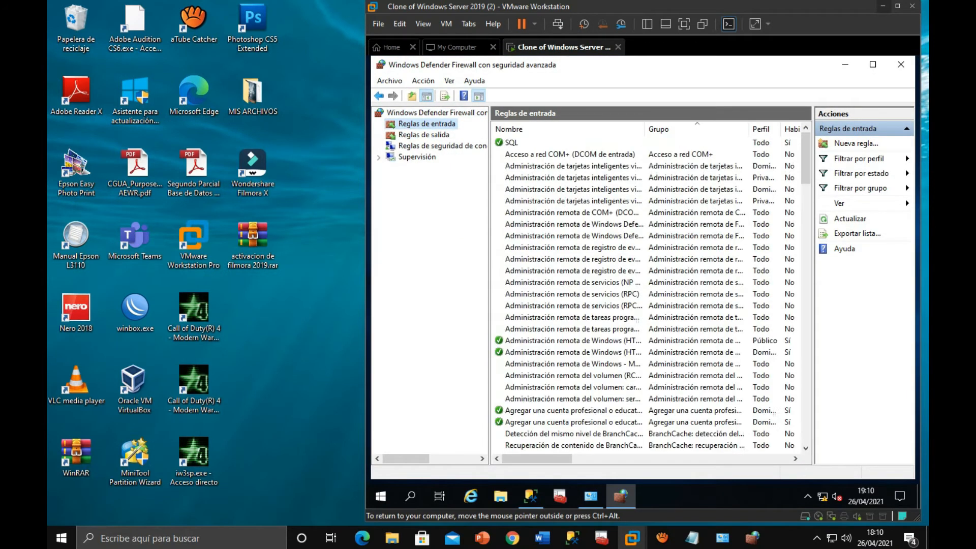
left_click(856, 144)
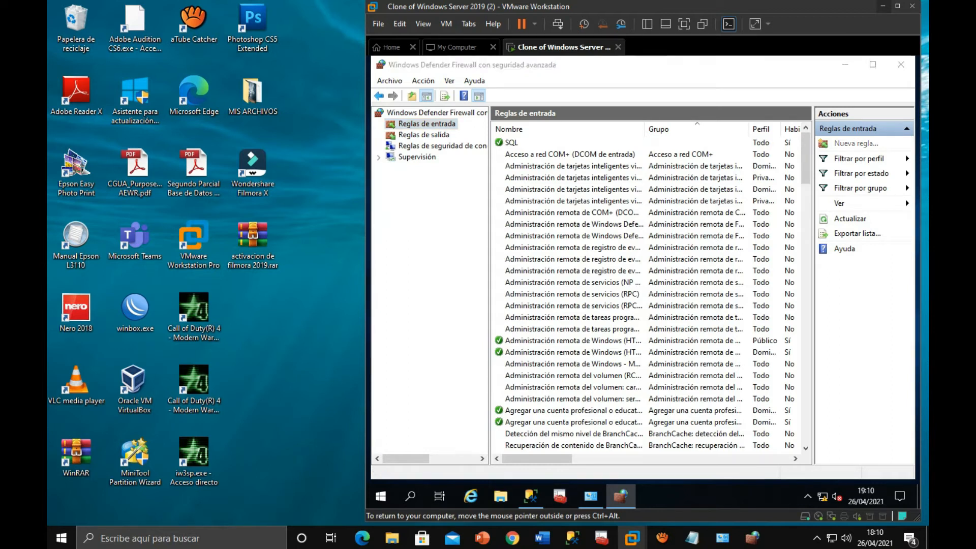
left_click(514, 201)
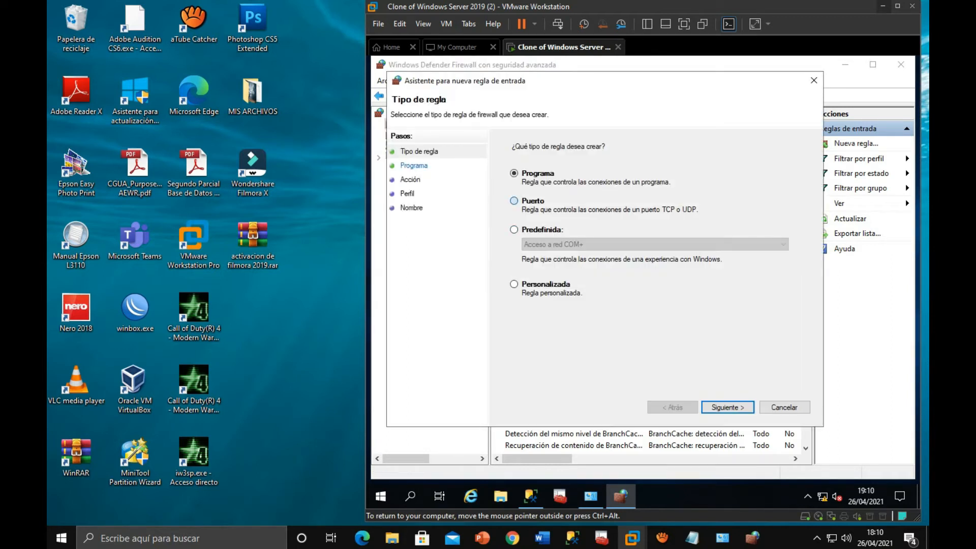
left_click(728, 407)
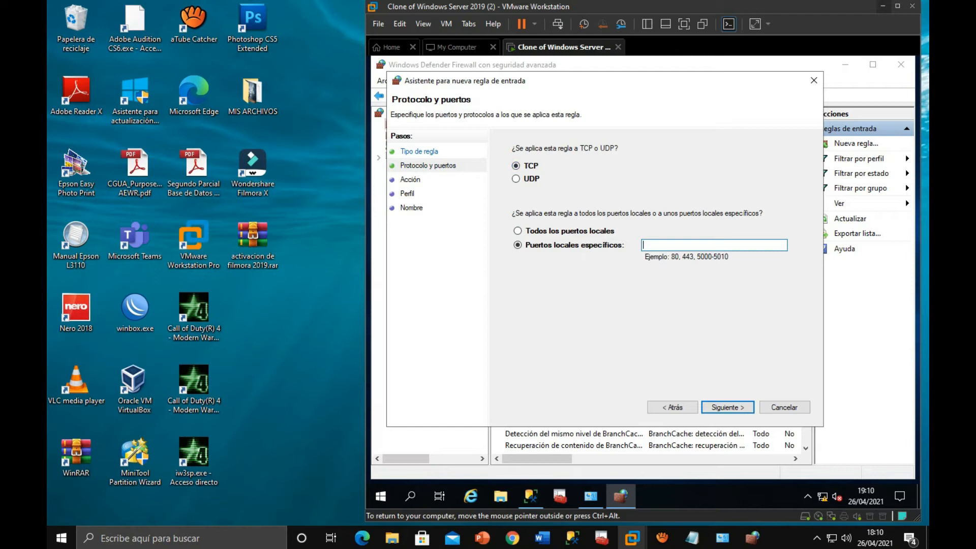
type("1433")
key("Return")
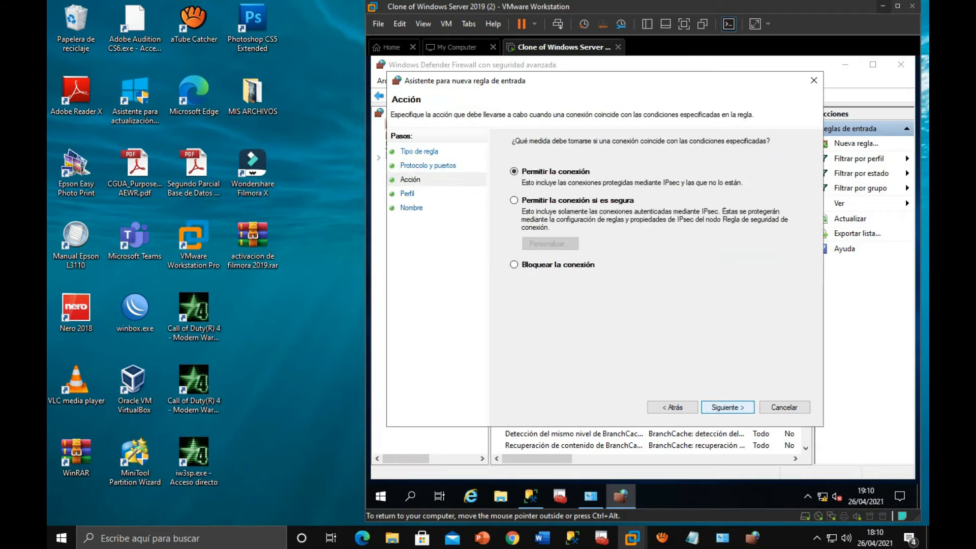
- Allow the connection for the domain, private and public profiles and finish the virtual machine's inbound rule with the name SQL
key("Return")
key("Return")
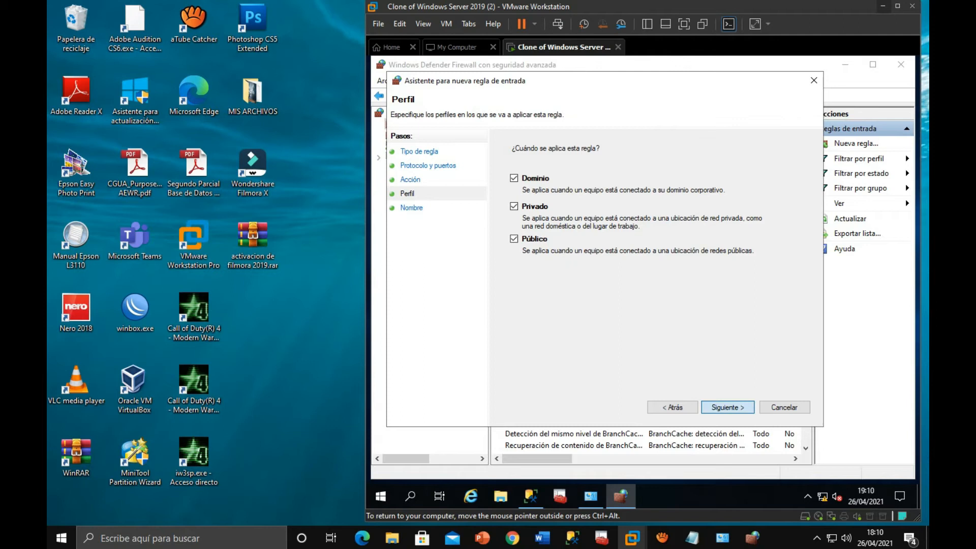
type("S")
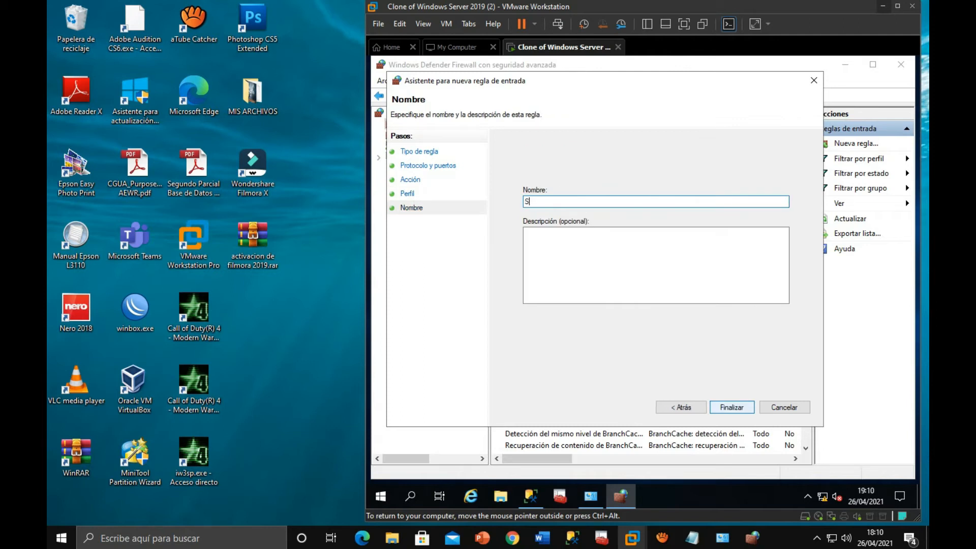
key("BackSpace")
type("s")
key("BackSpace")
type("SQL")
key("Return")
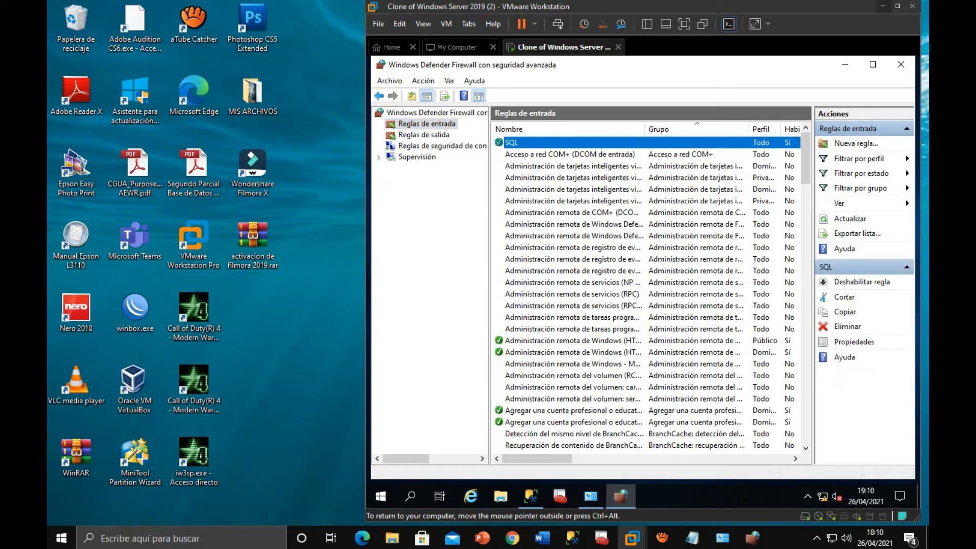
- Start a new outbound port rule in the virtual machine for TCP with the specific remote port 1433
left_click(423, 134)
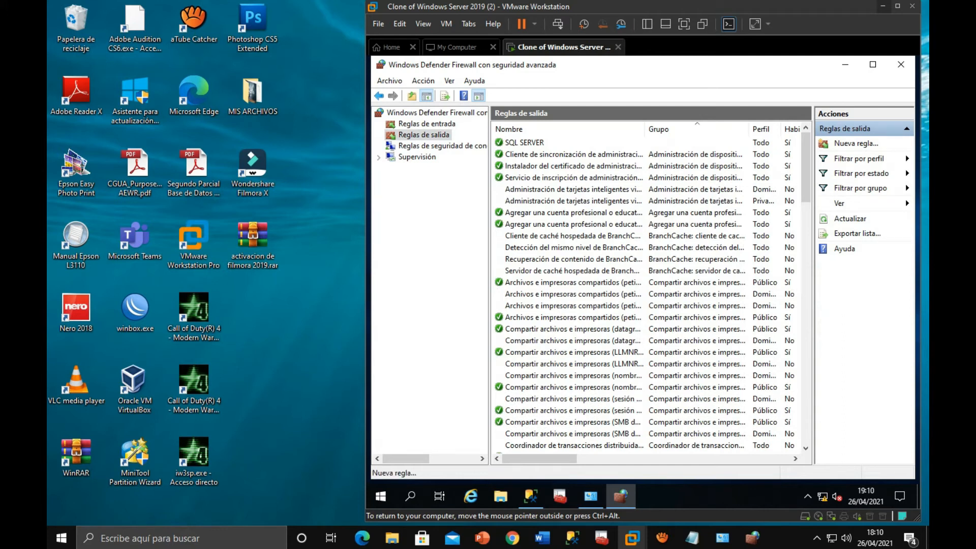
left_click(855, 144)
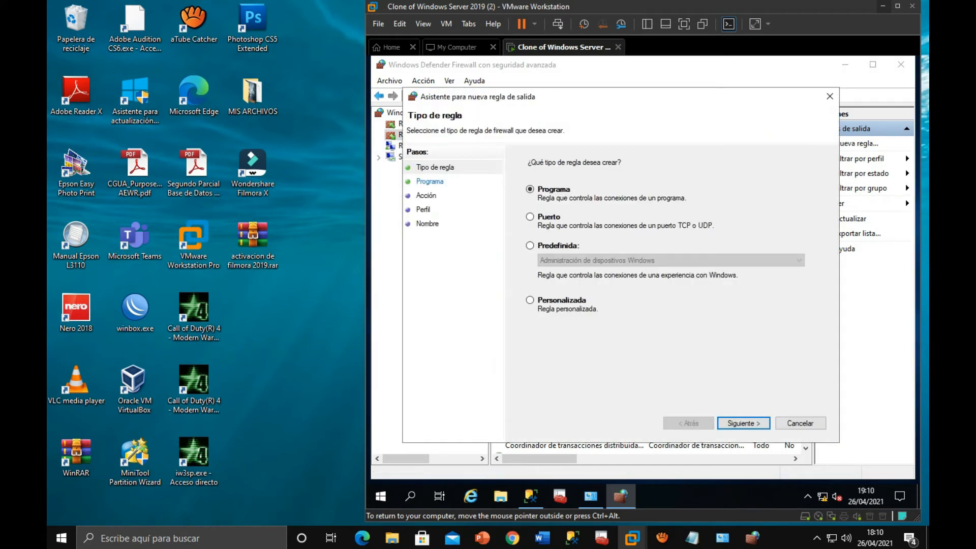
left_click(529, 216)
left_click(743, 423)
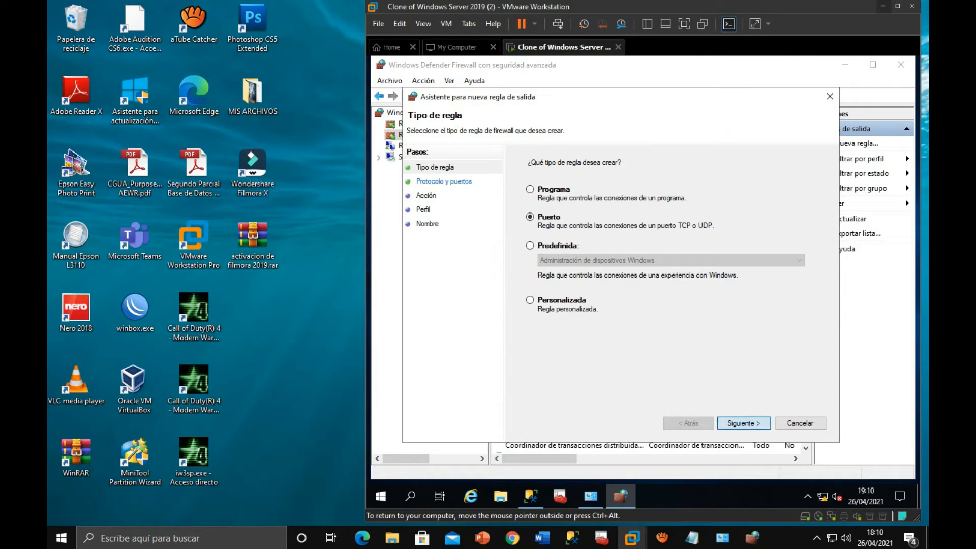
type("1433")
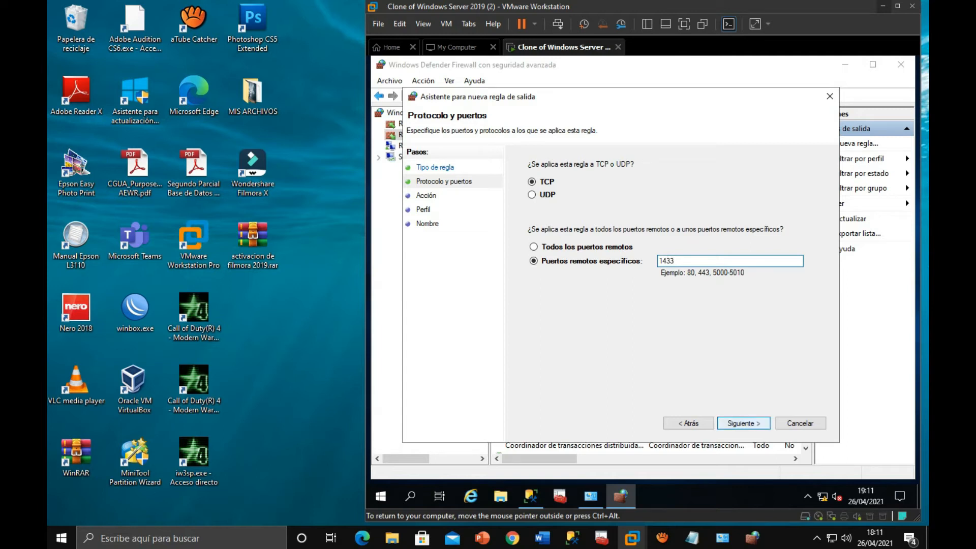
key("Return")
- Allow the connection for the domain, private and public profiles and finish the virtual machine's outbound rule with the name SQL SERVER
left_click(530, 188)
left_click(744, 423)
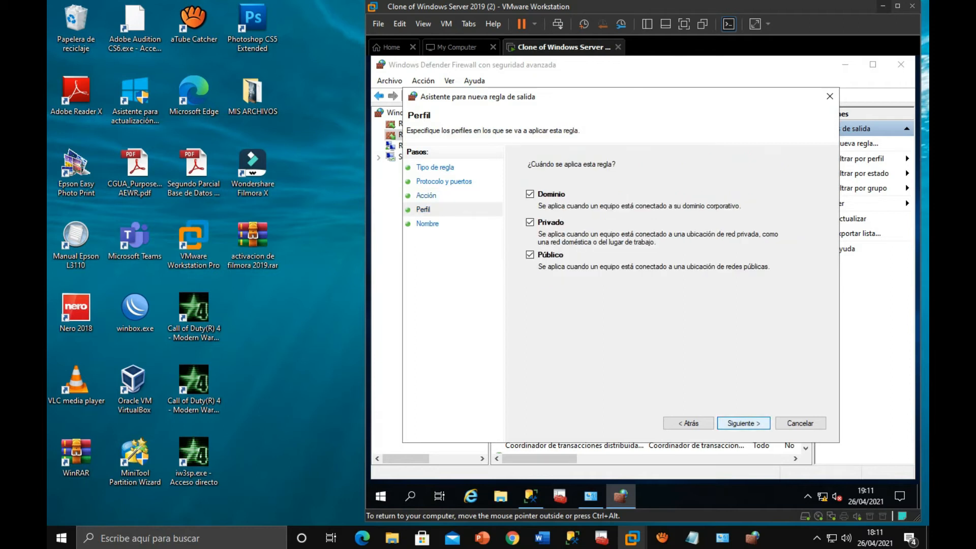
key("Return")
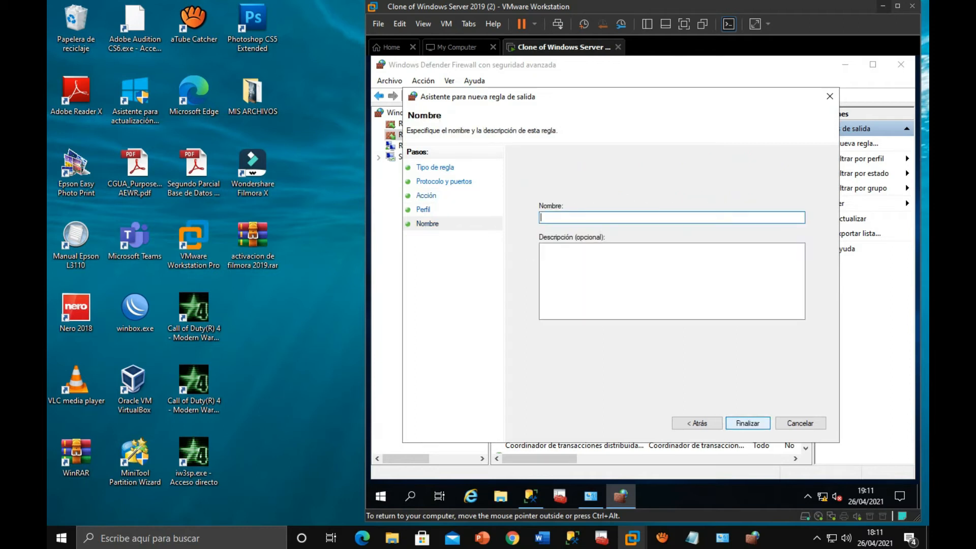
type("SQL SERVER")
key("Return")
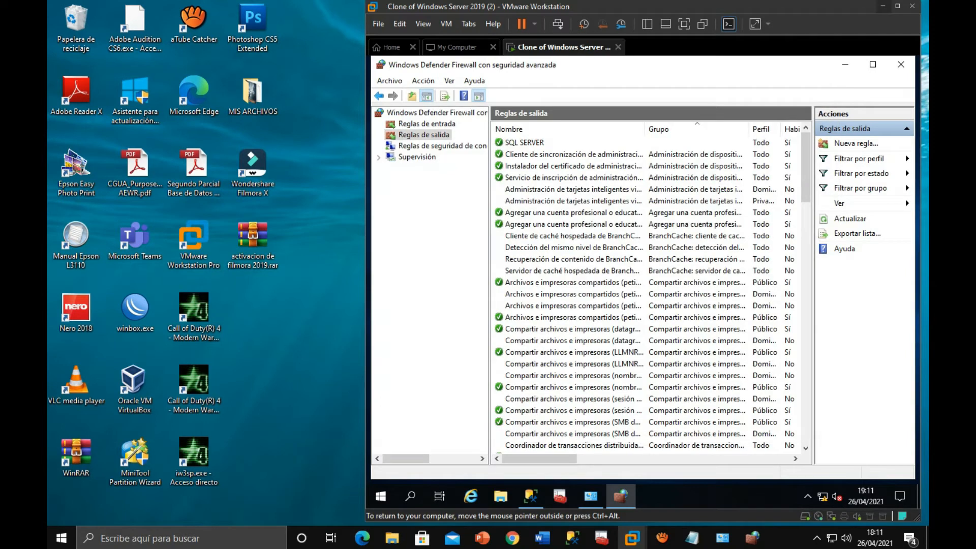
- Select the SQL SERVER outbound rule and close both firewall windows in the virtual machine
left_click(525, 143)
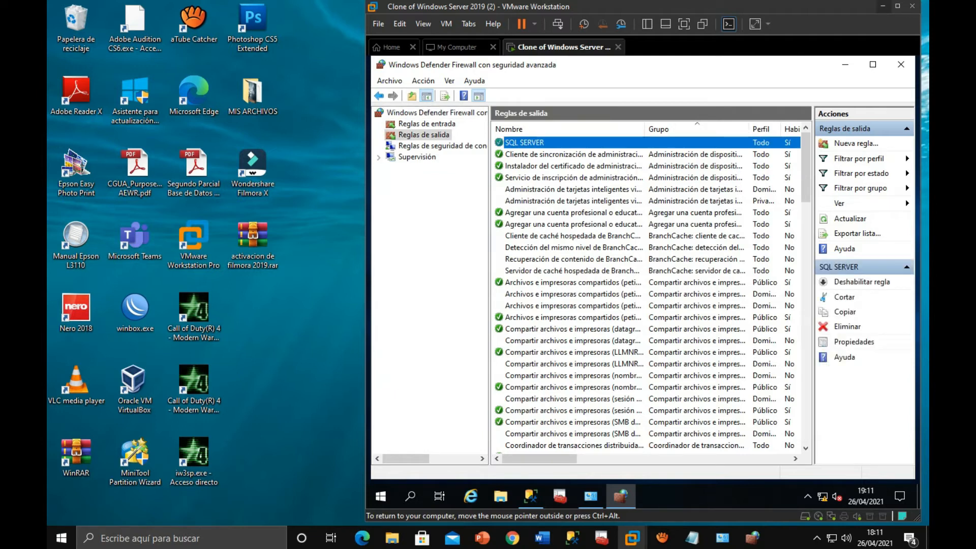
left_click(901, 65)
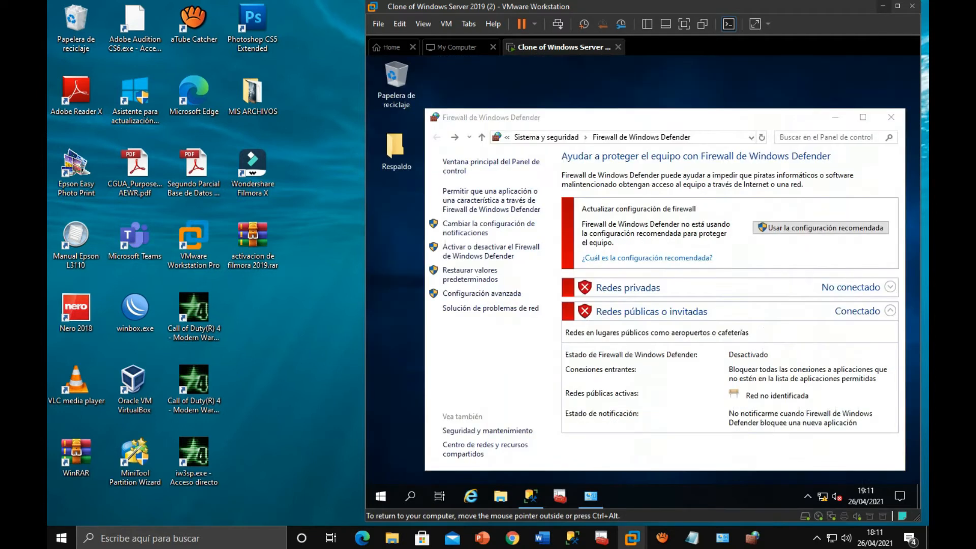
left_click(891, 116)
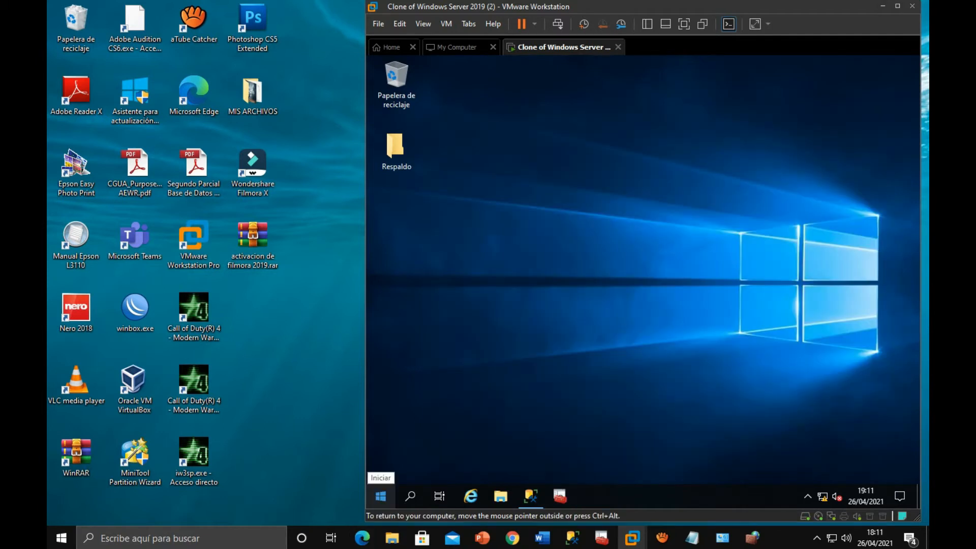
- Open the SQL Server 2019 Configuration Manager in the virtual machine
left_click(381, 496)
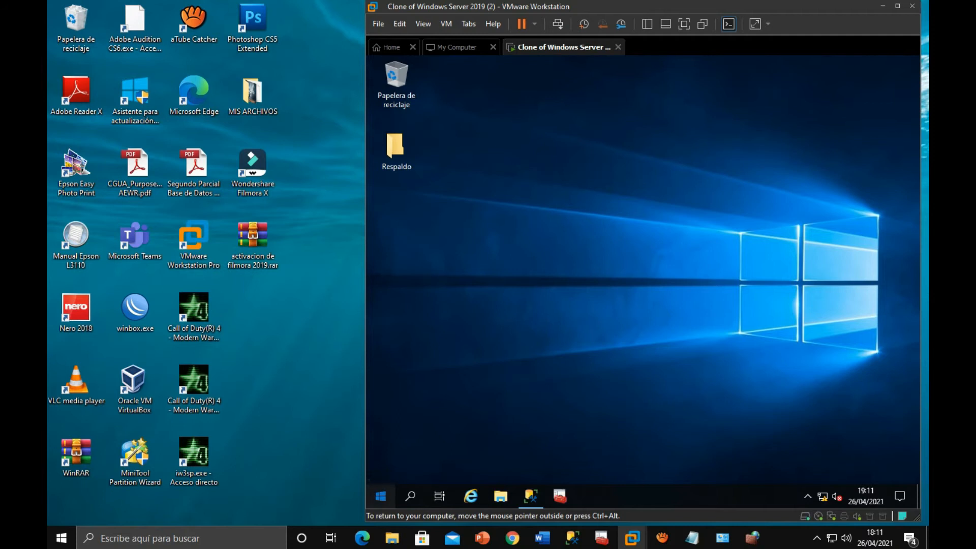
scroll(478, 242, "down", 3)
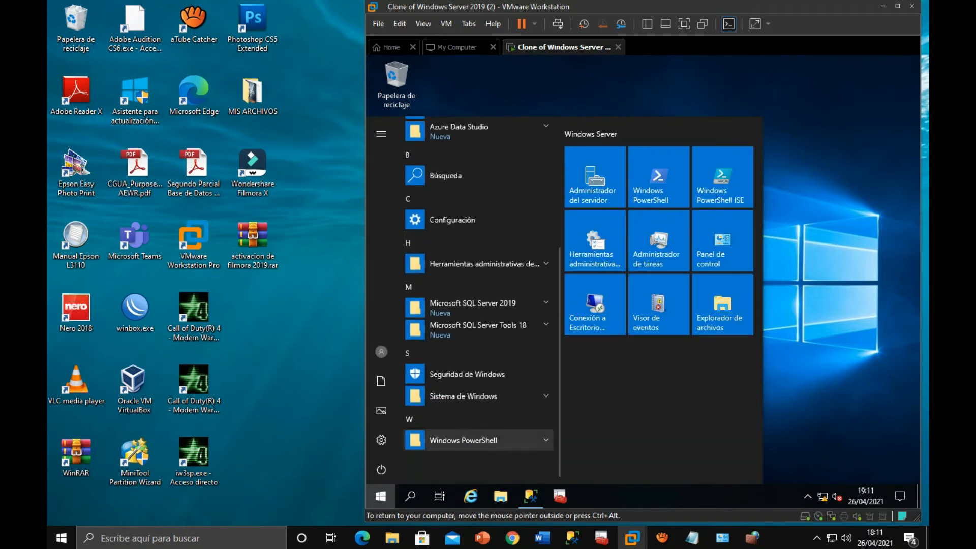
left_click(478, 307)
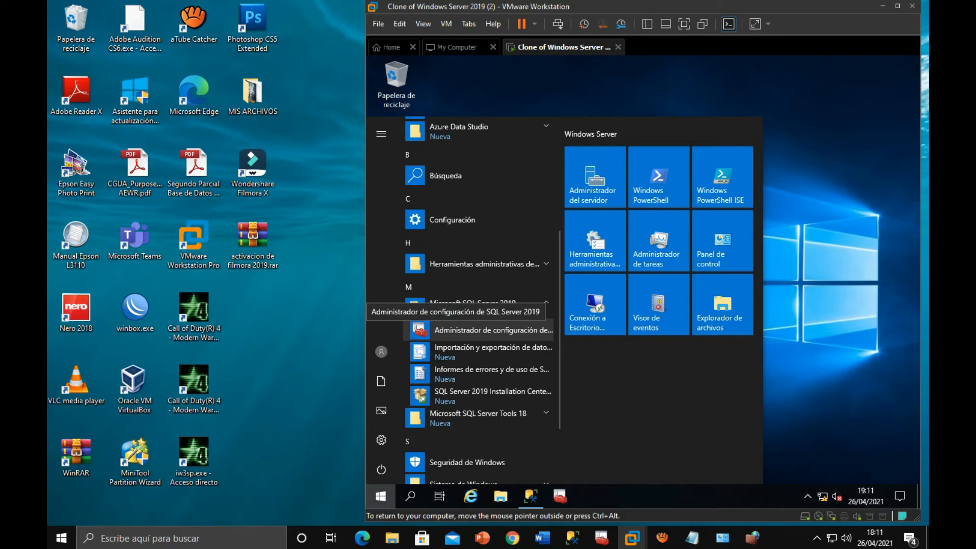
left_click(483, 330)
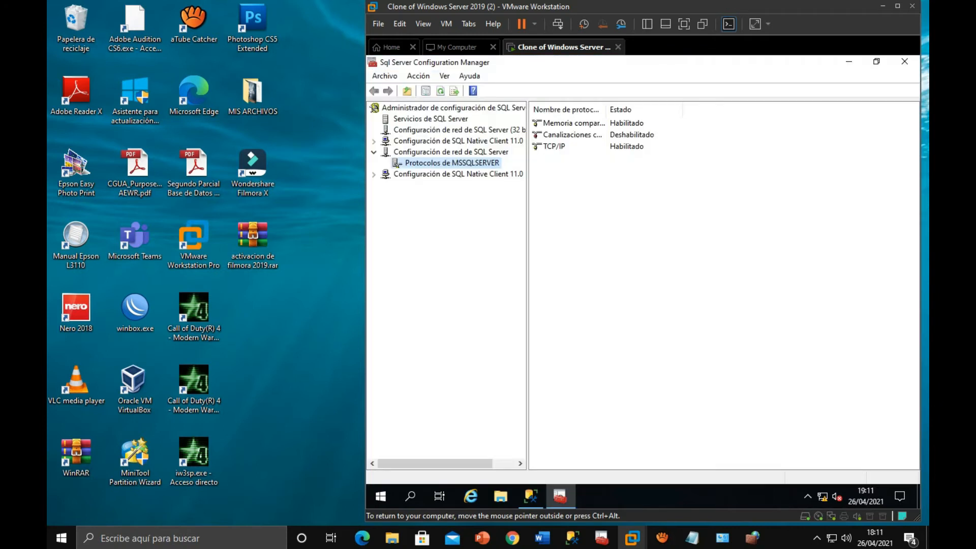
- Check the state of the SQL Server services and the control options for the MSSQLSERVER instance without changing anything
left_click(431, 119)
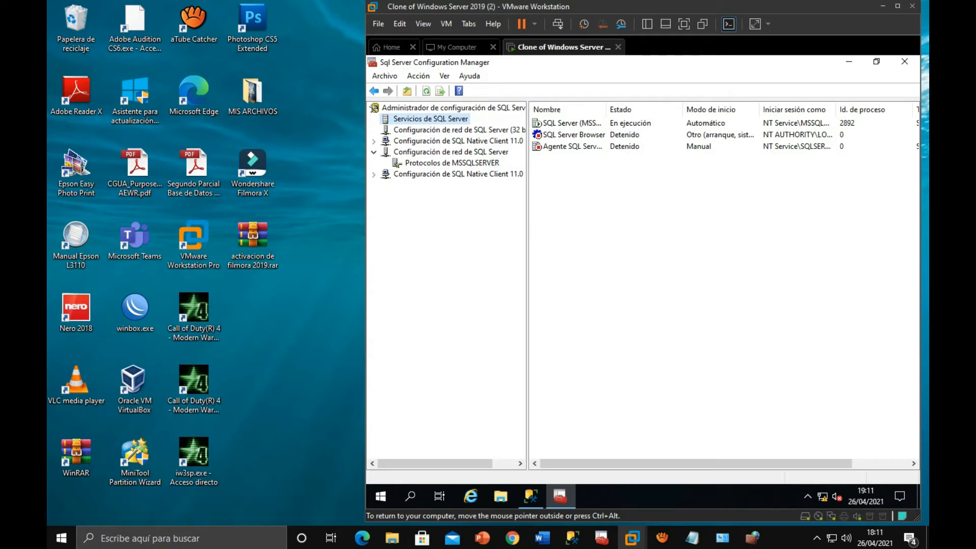
right_click(634, 122)
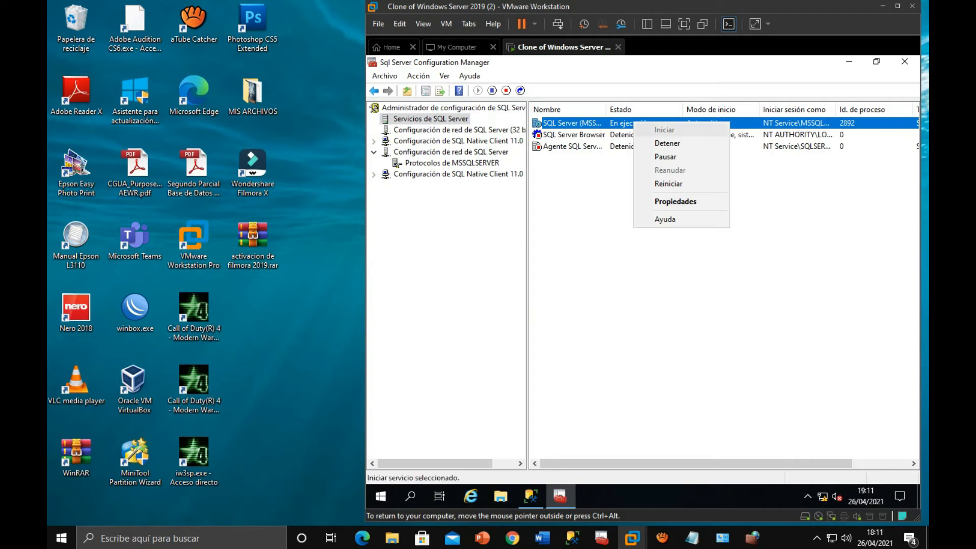
left_click(676, 285)
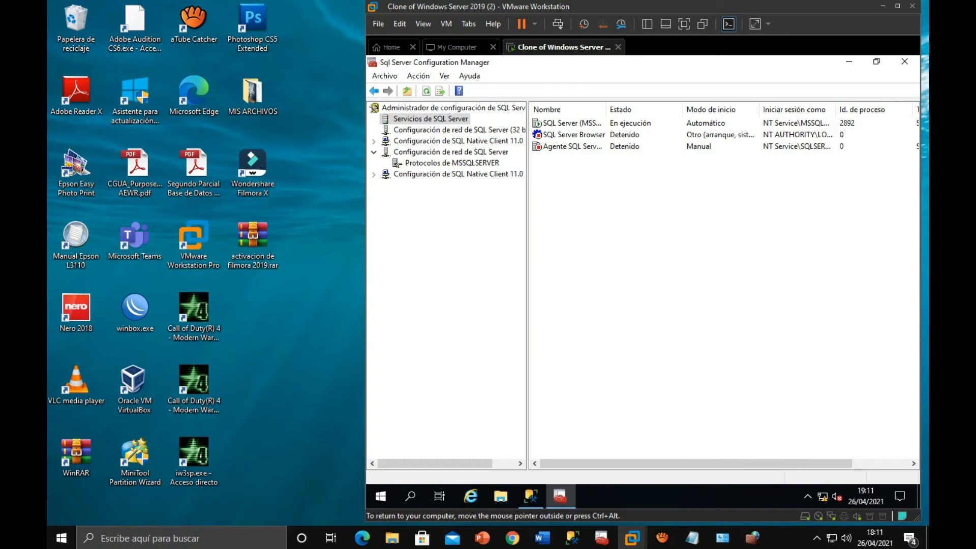
- Open the TCP/IP properties of the MSSQLSERVER protocols and show their IP address settings
left_click(373, 152)
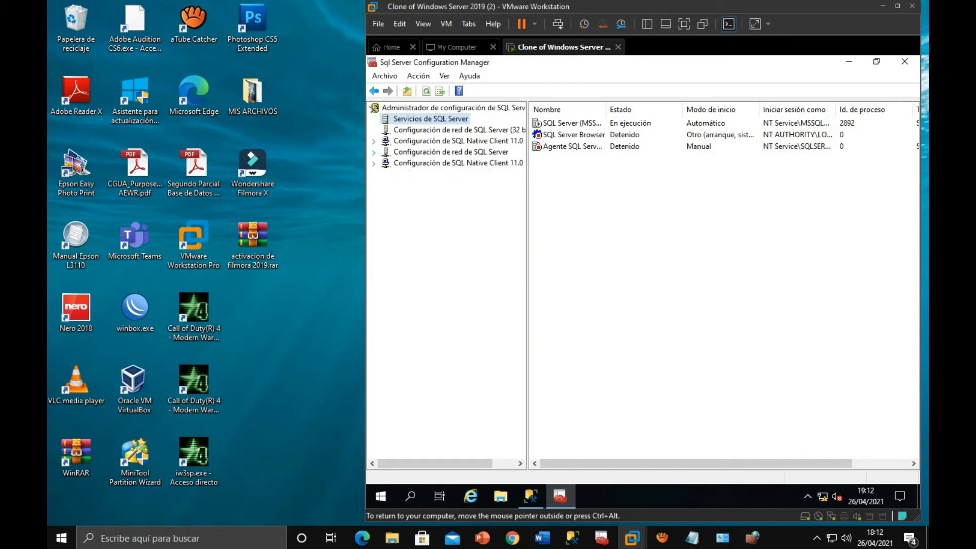
left_click(450, 152)
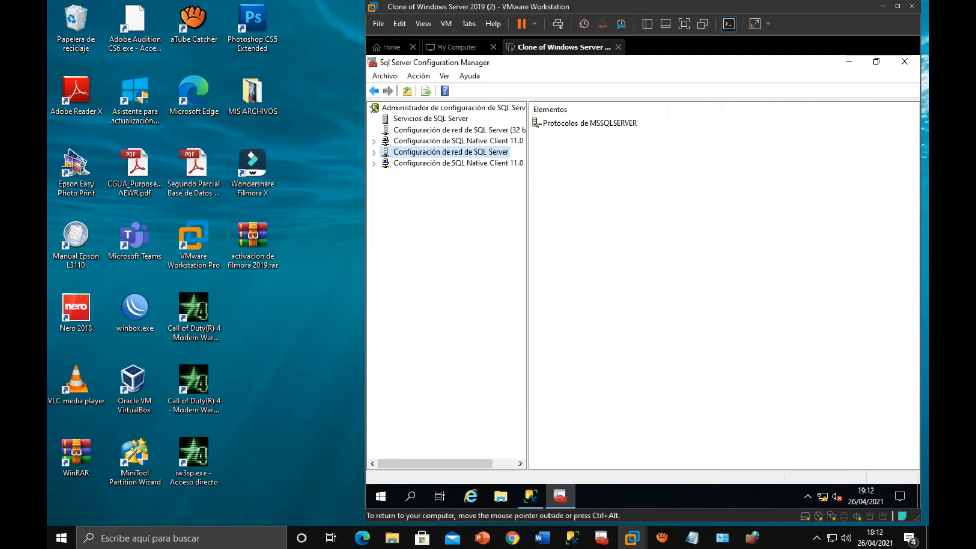
left_click(374, 152)
left_click(452, 163)
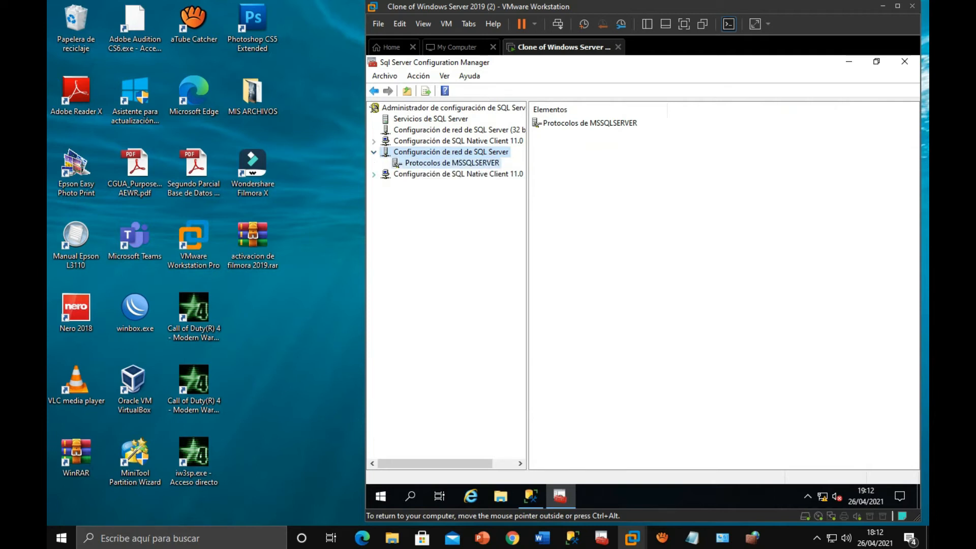
left_click(554, 146)
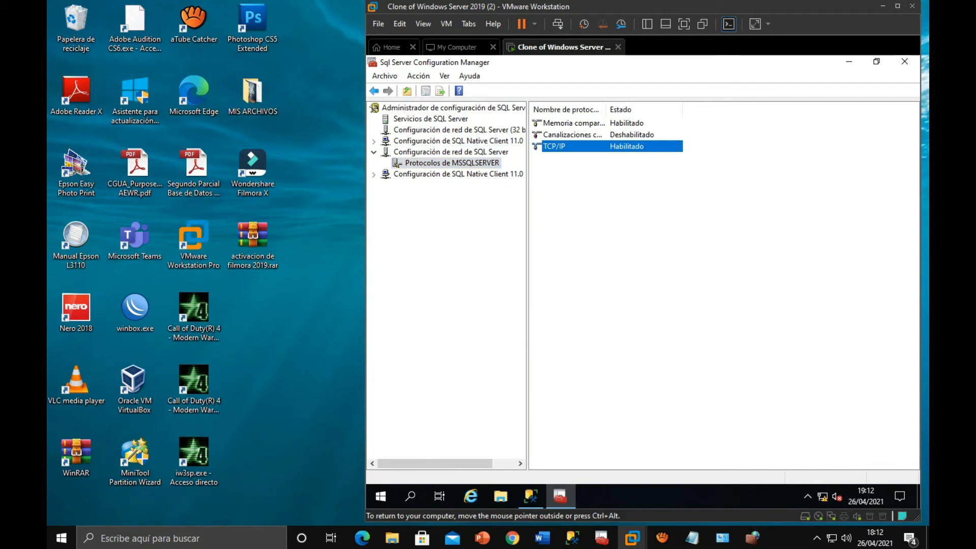
double_click(554, 146)
left_click(750, 179)
left_click(751, 180)
left_click(581, 153)
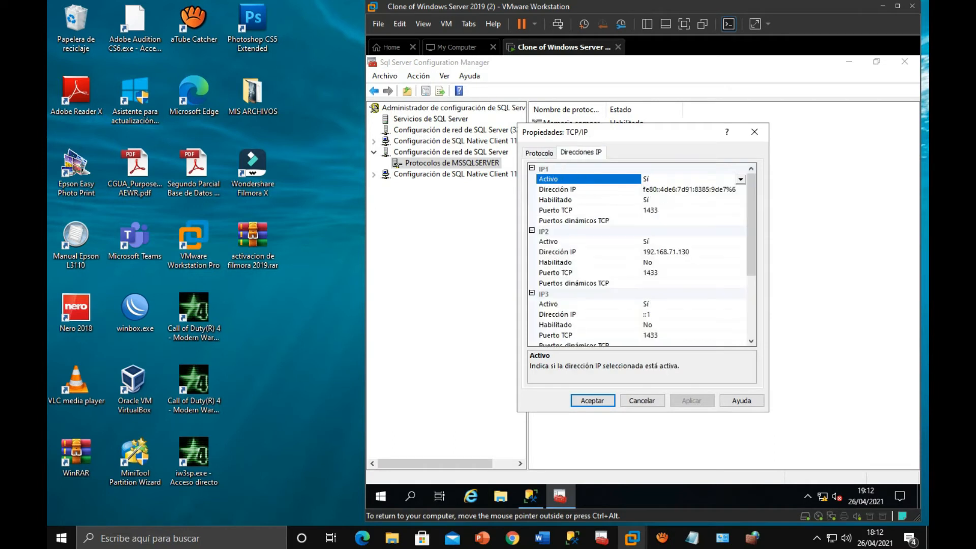
- Check the TCP port under IPAll, accept the TCP/IP properties and close the Configuration Manager
scroll(640, 254, "down", 3)
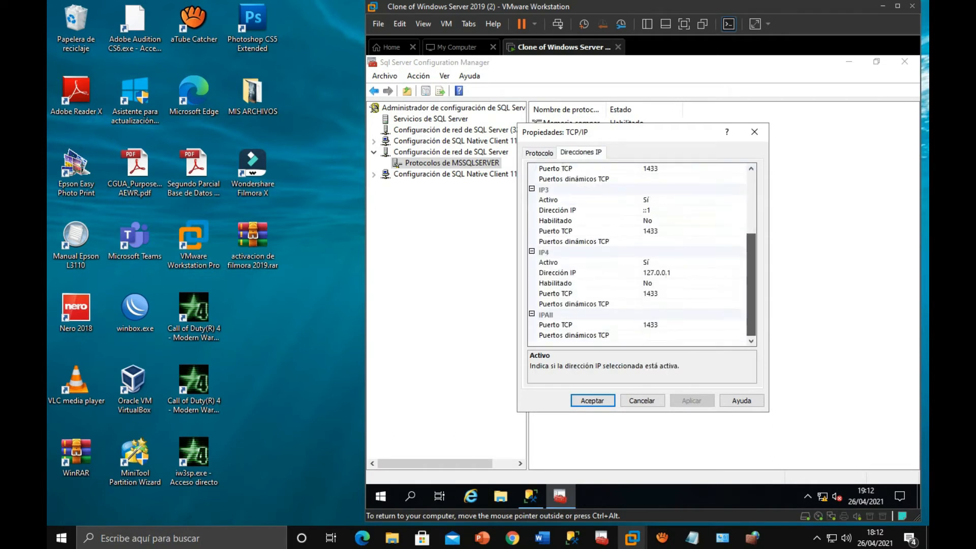
left_click(588, 324)
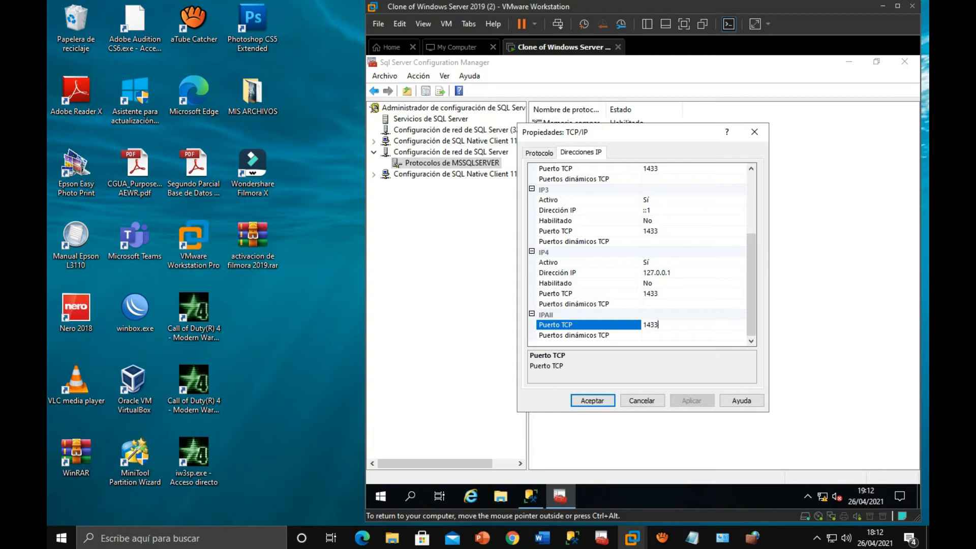
left_click(592, 400)
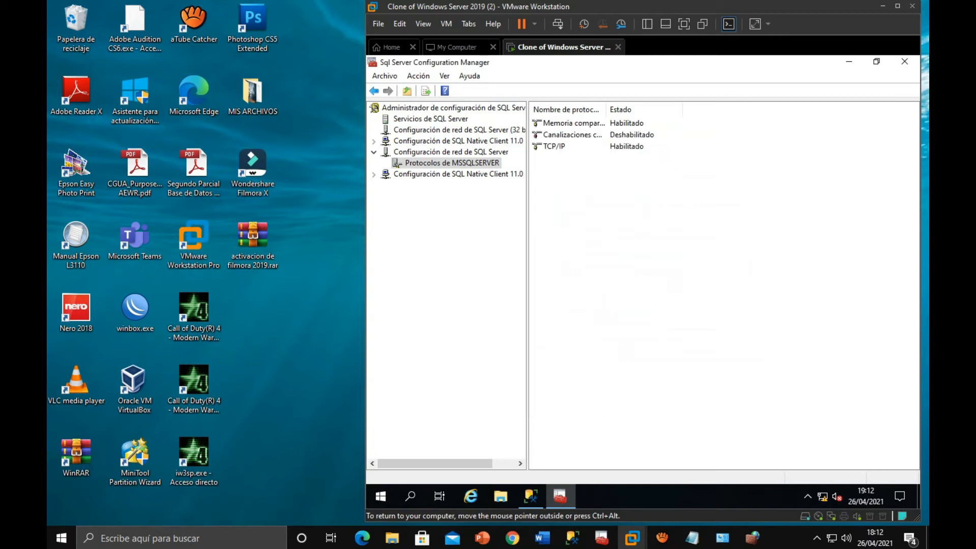
left_click(905, 62)
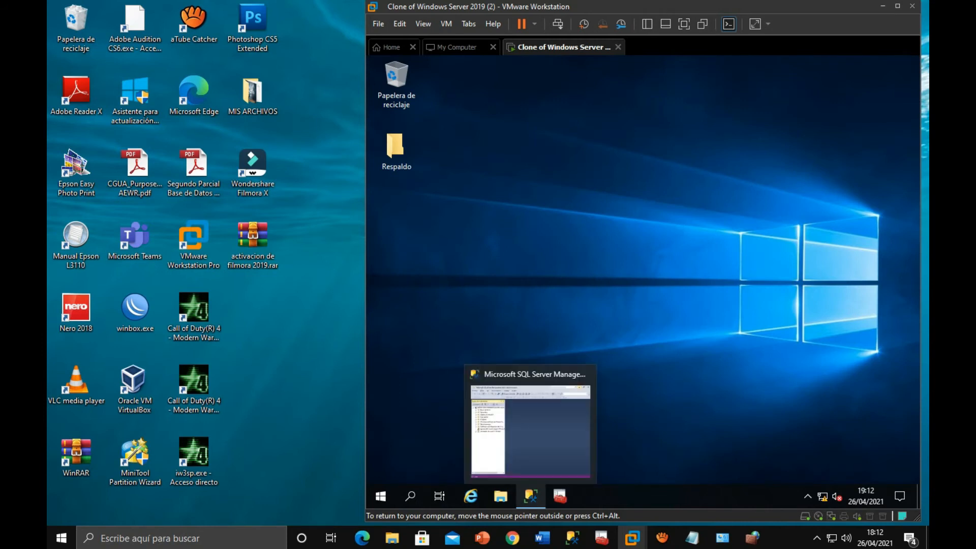
- Open Management Studio in the virtual machine, and start a new database engine connection in the host's Management Studio
left_click(531, 495)
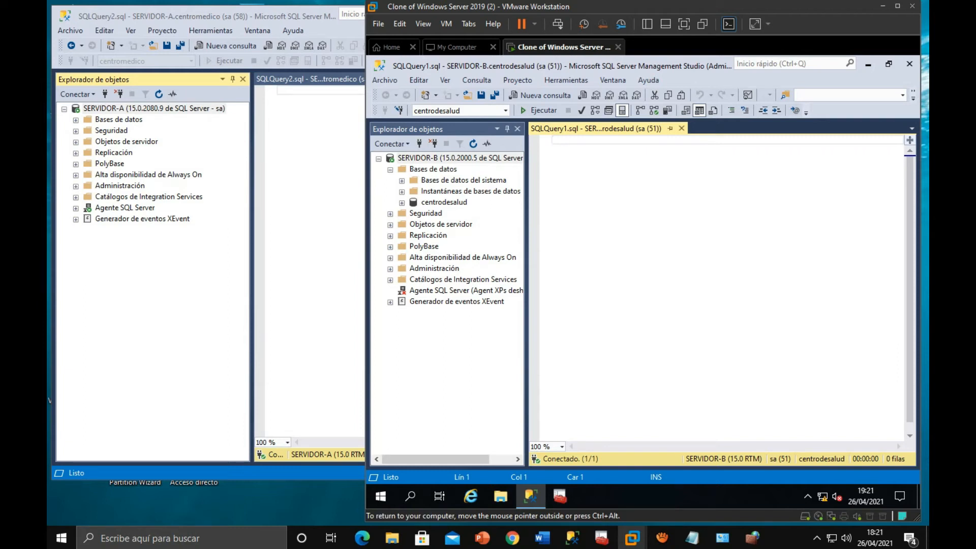
left_click(154, 108)
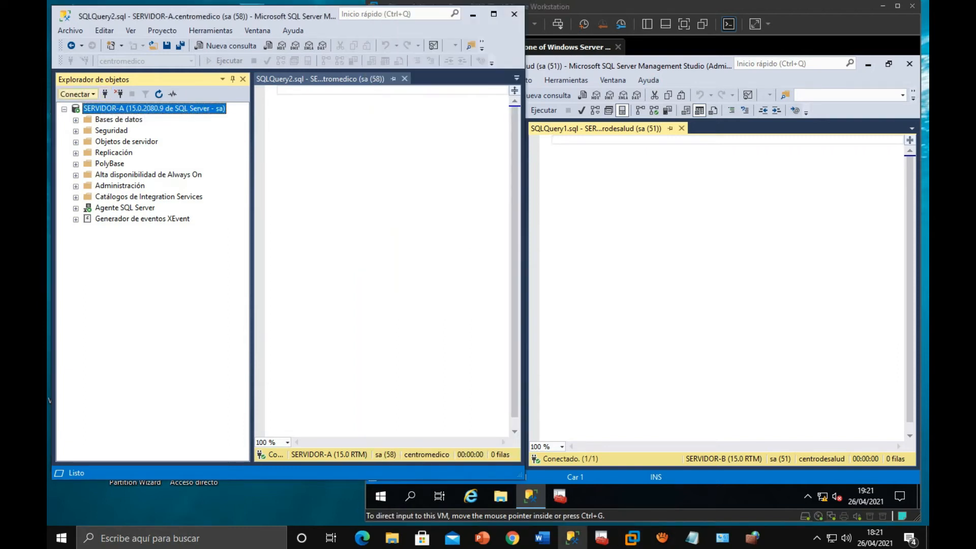
left_click(76, 95)
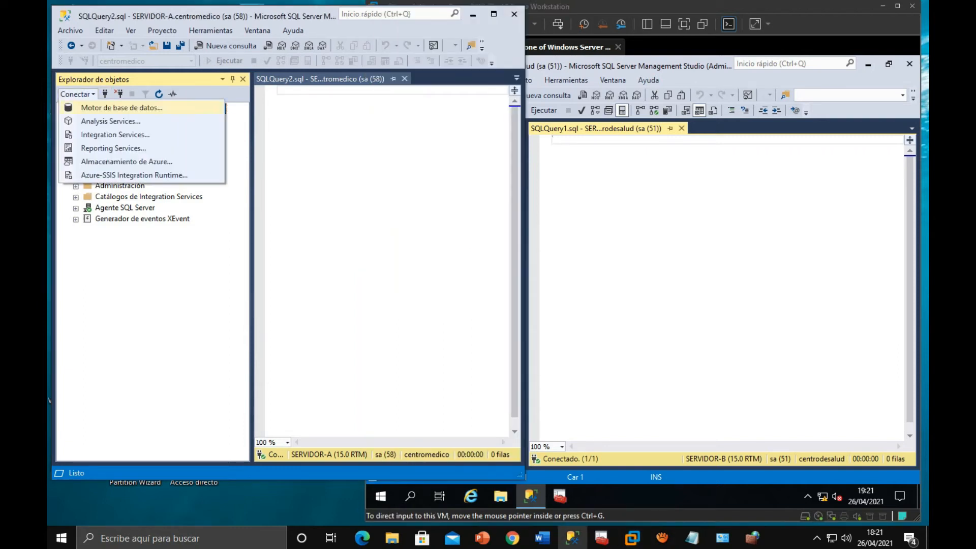
left_click(122, 108)
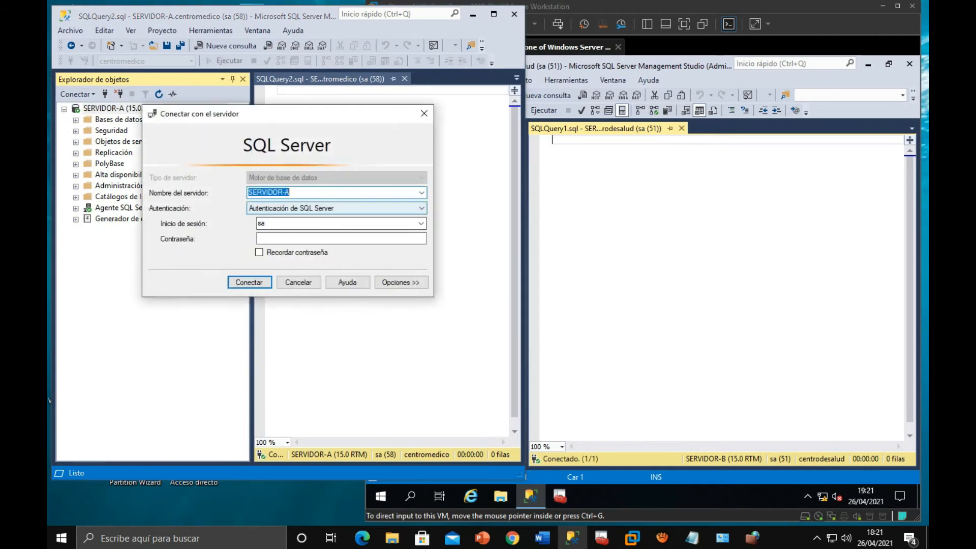
- Browse the network servers for database engine instances and choose SERVIDOR-B as the server to connect to
left_click(421, 193)
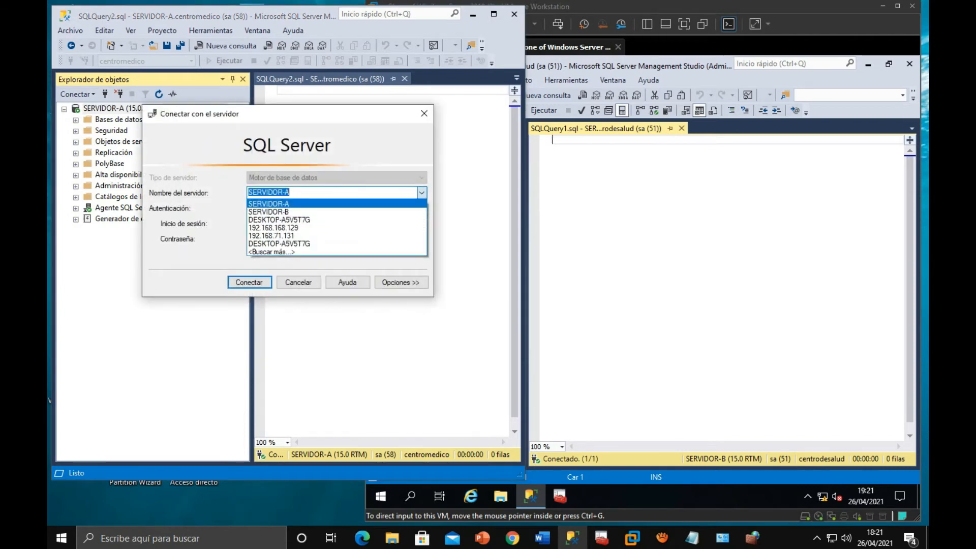
left_click(271, 251)
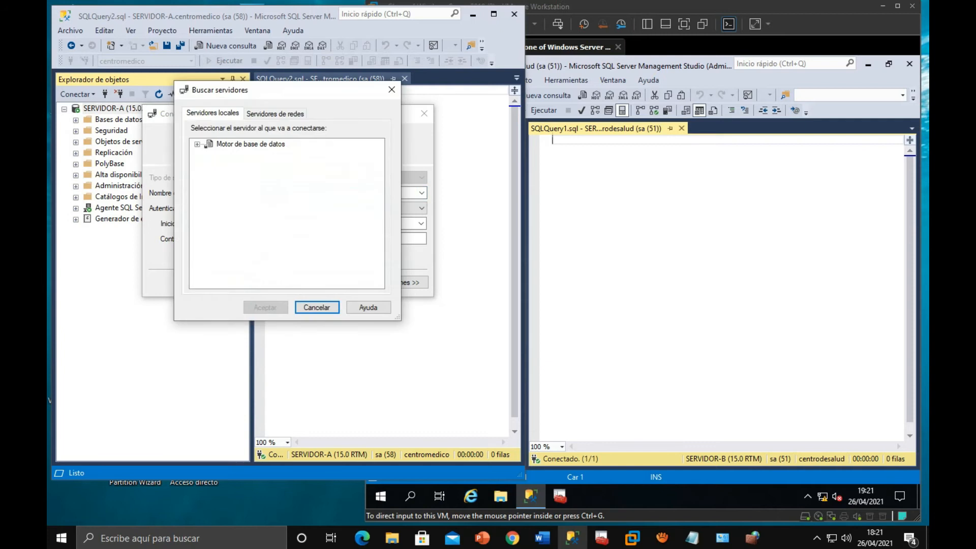
left_click(275, 113)
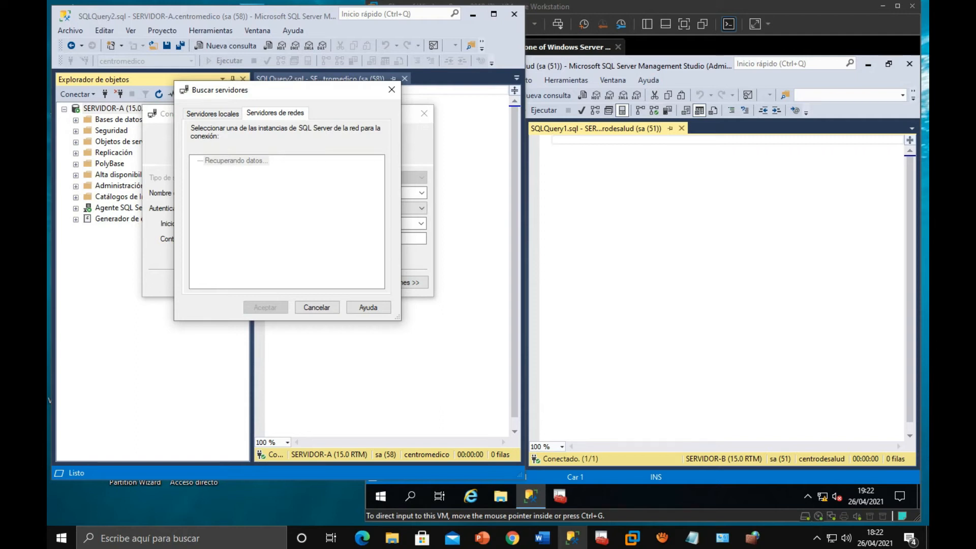
left_click(198, 161)
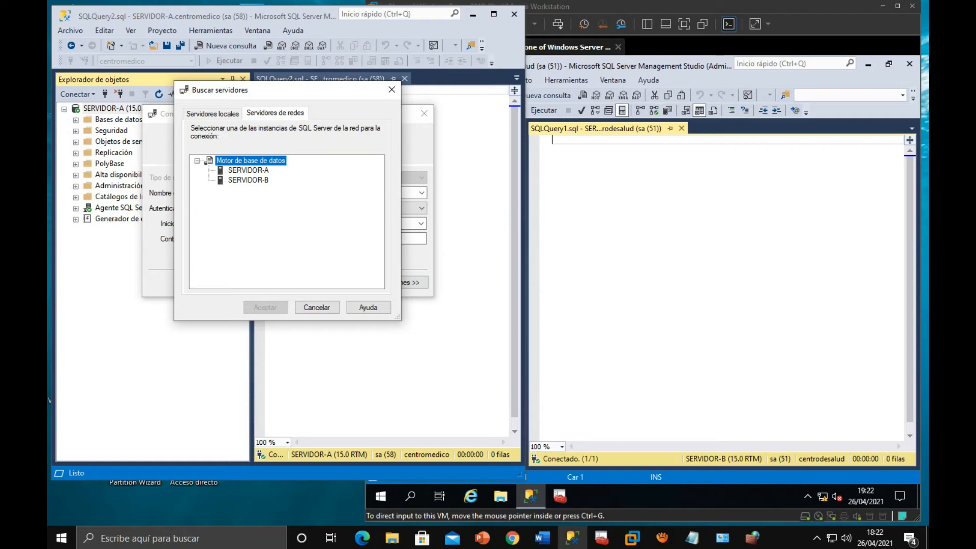
left_click(248, 180)
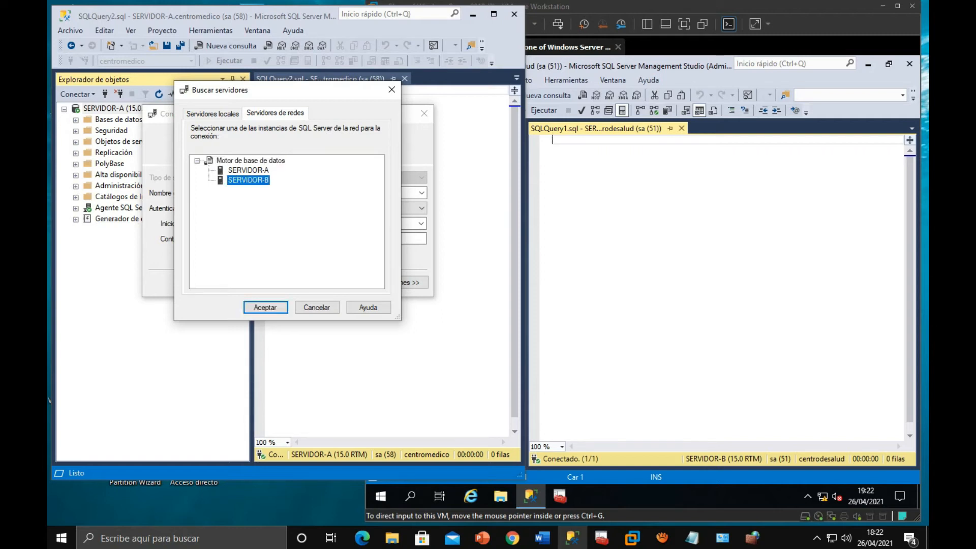
key("Return")
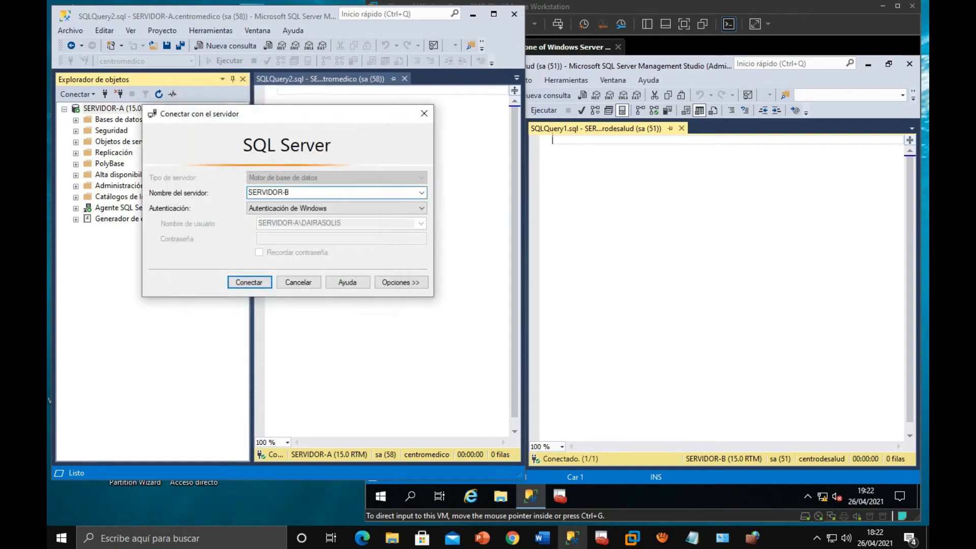
- Connect to SERVIDOR-B using SQL Server authentication with the sa login and enter the account password
left_click(337, 209)
left_click(305, 226)
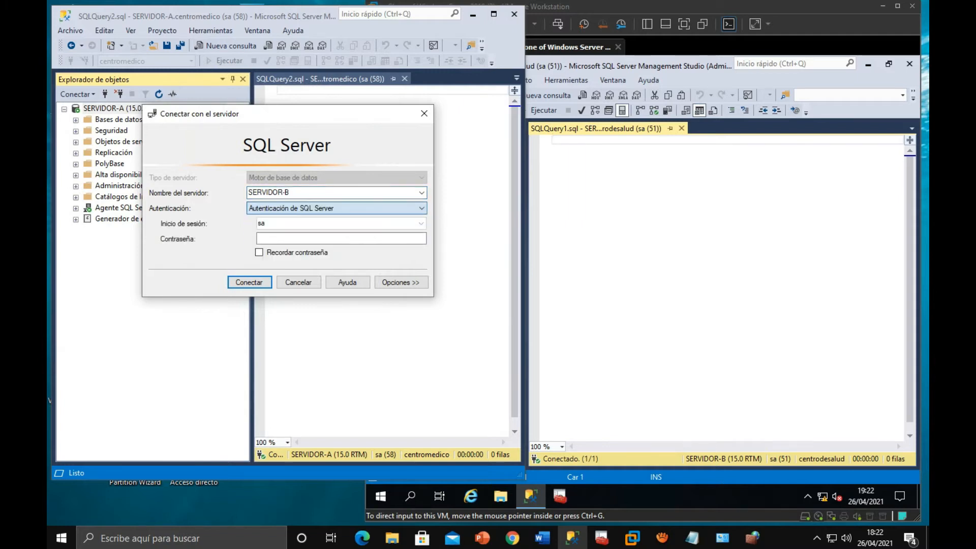
left_click(340, 238)
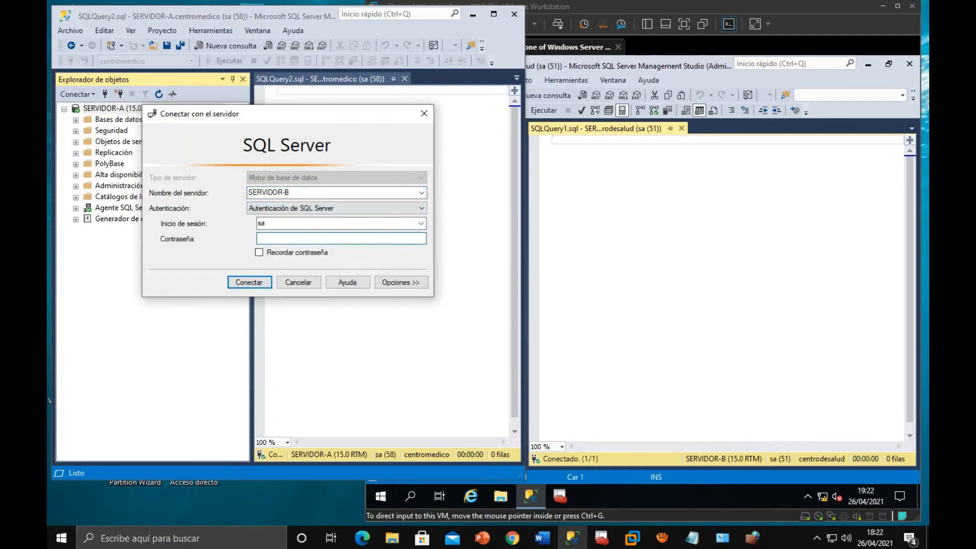
type("**********")
key("Return")
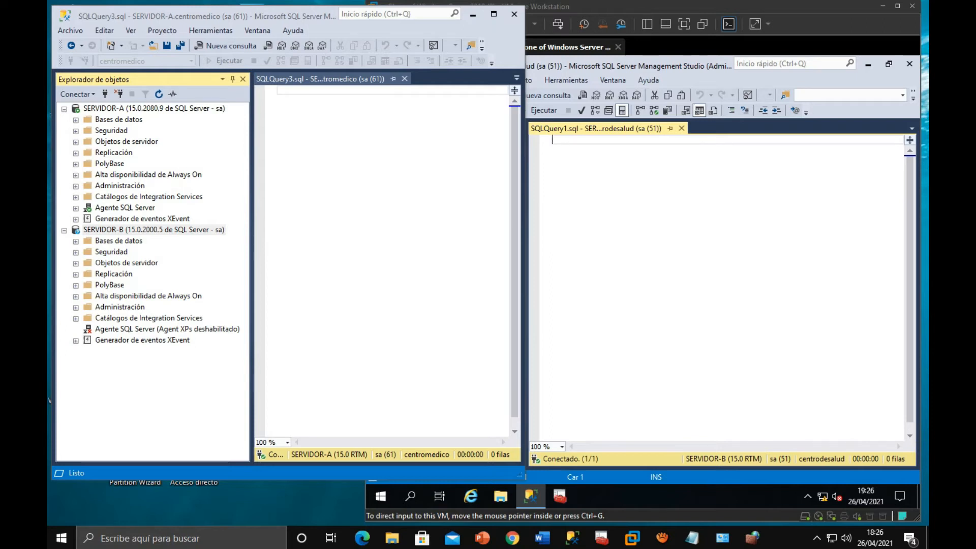
- Write "use centromedico" in the SERVIDOR-A query and execute it
left_click(279, 91)
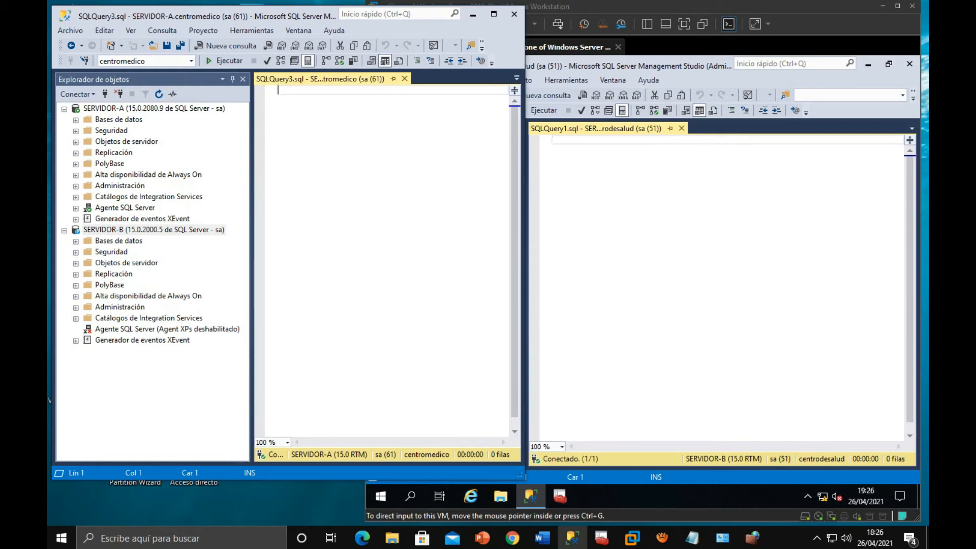
type("select")
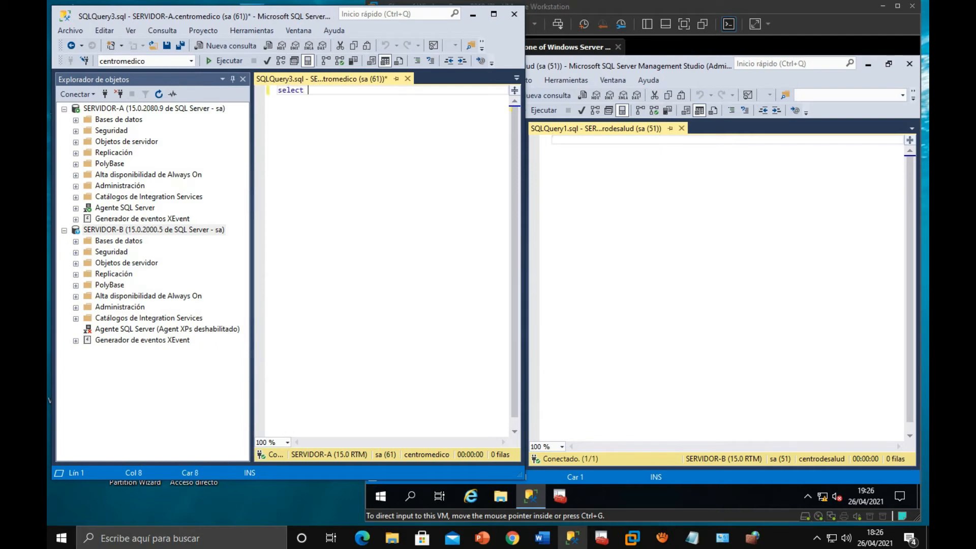
key("BackSpace")
key("BackSpace")
key("BackSpace")
key("BackSpace")
key("BackSpace")
key("BackSpace")
key("BackSpace")
type("use centromedico")
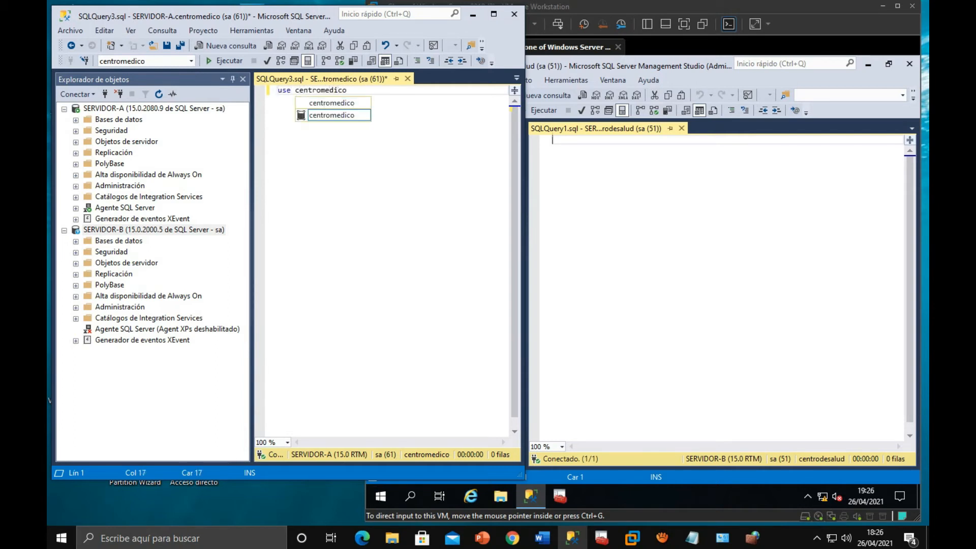
key("Escape")
key("shift+Home")
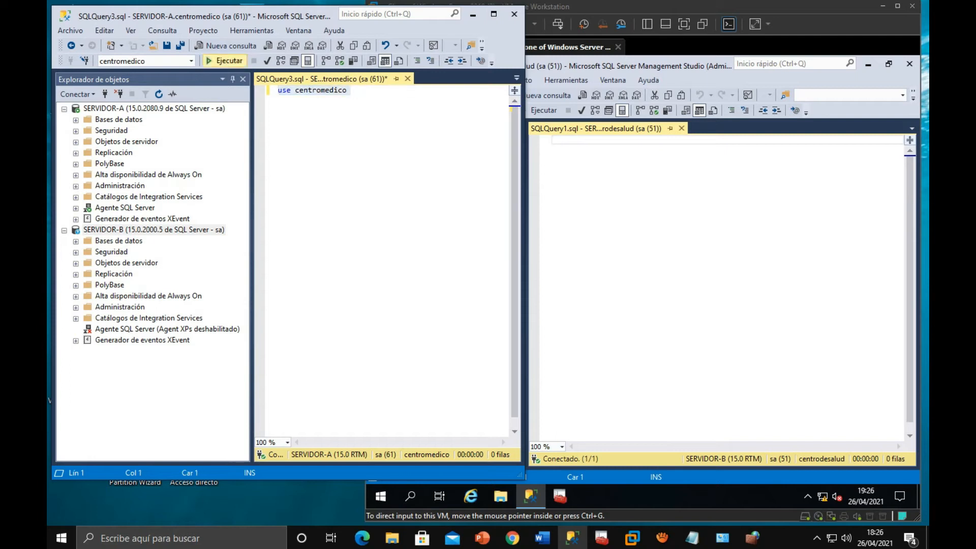
left_click(224, 61)
- Append "go" to the use centromedico statement and add blank lines below it
left_click(356, 90)
key("Return")
key("Return")
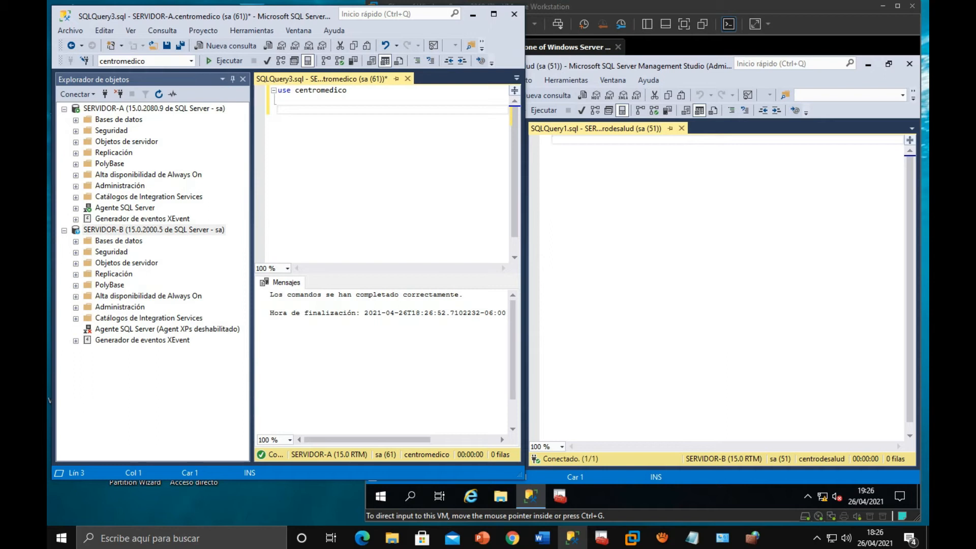
key("BackSpace")
key("BackSpace")
type("go")
key("Return")
key("Return")
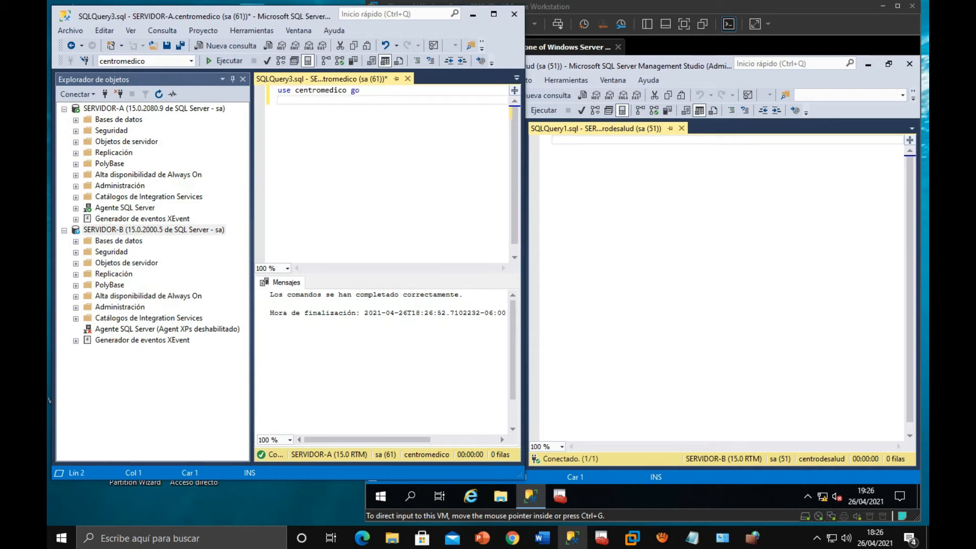
- Add the query "select * from paciente" and execute only that statement
type("select ")
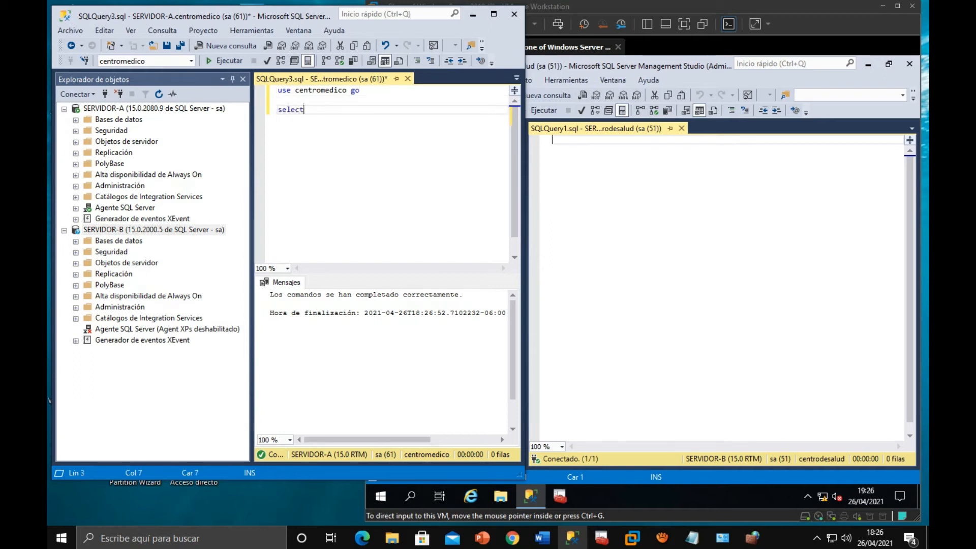
type("* from paciente")
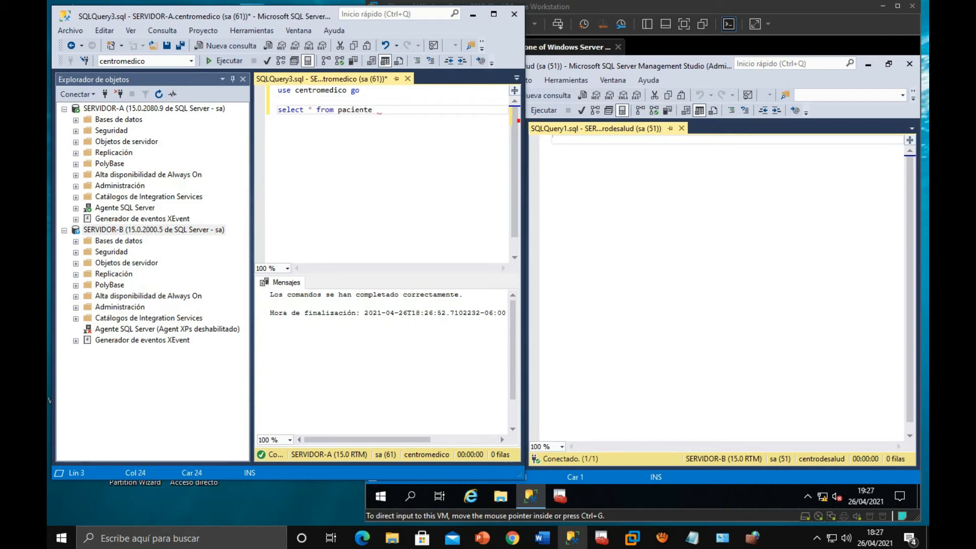
key("shift+Home")
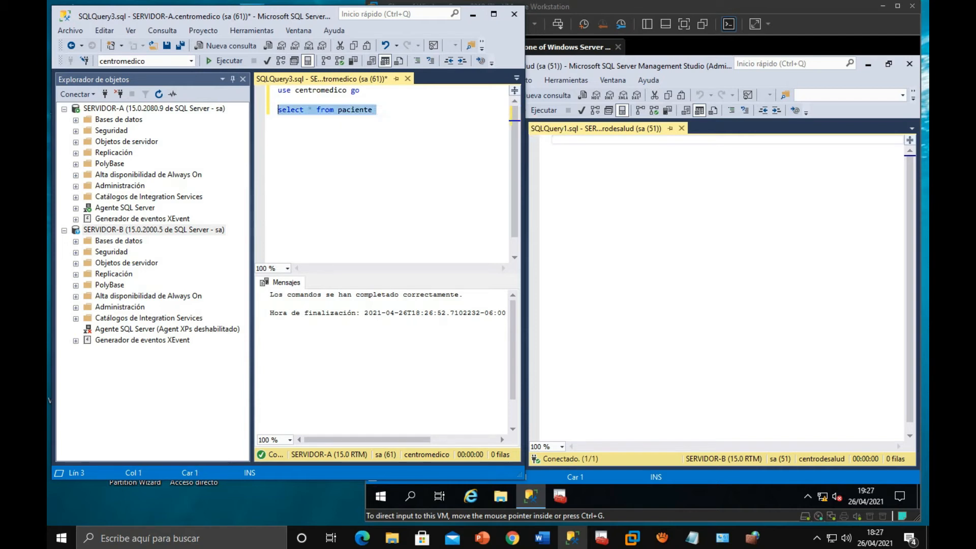
key("F5")
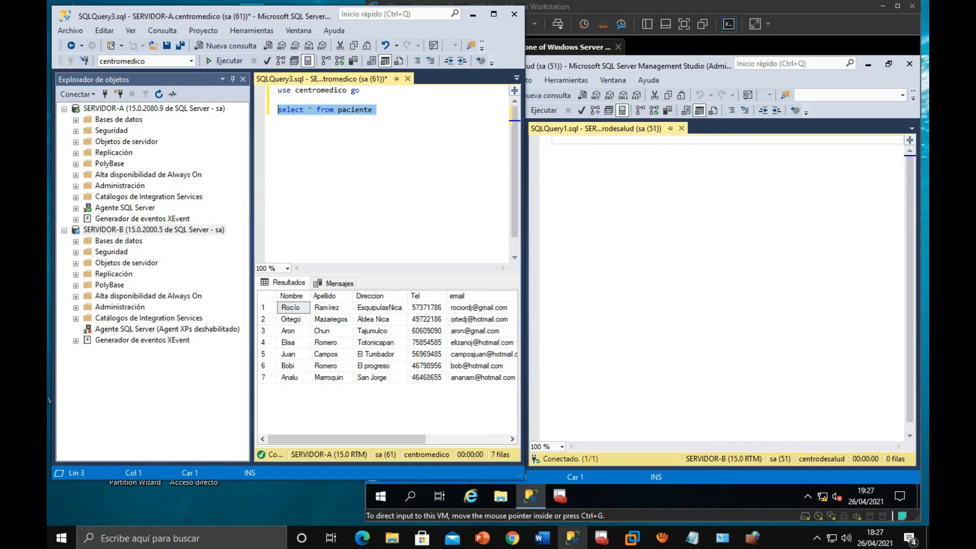
left_click(377, 109)
key("Return")
key("Return")
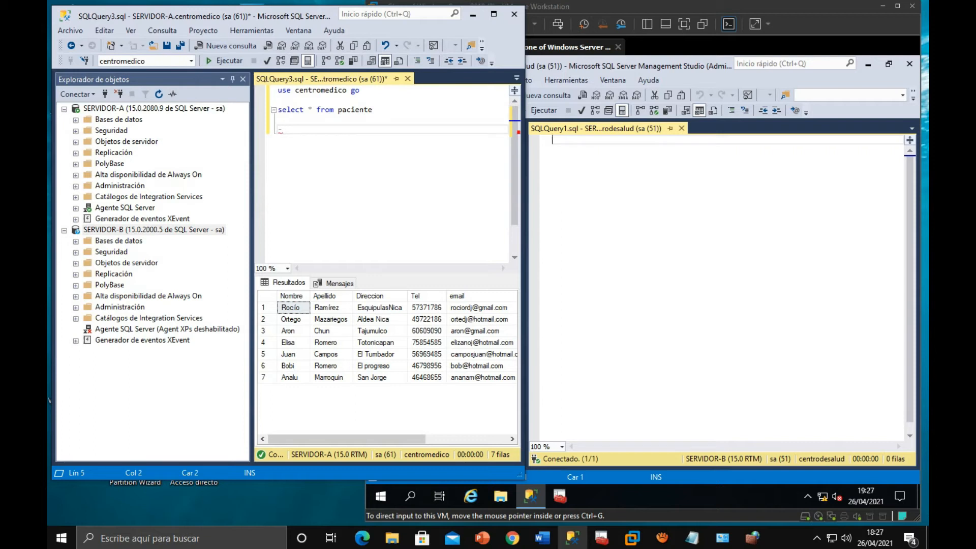
key("BackSpace")
key("BackSpace")
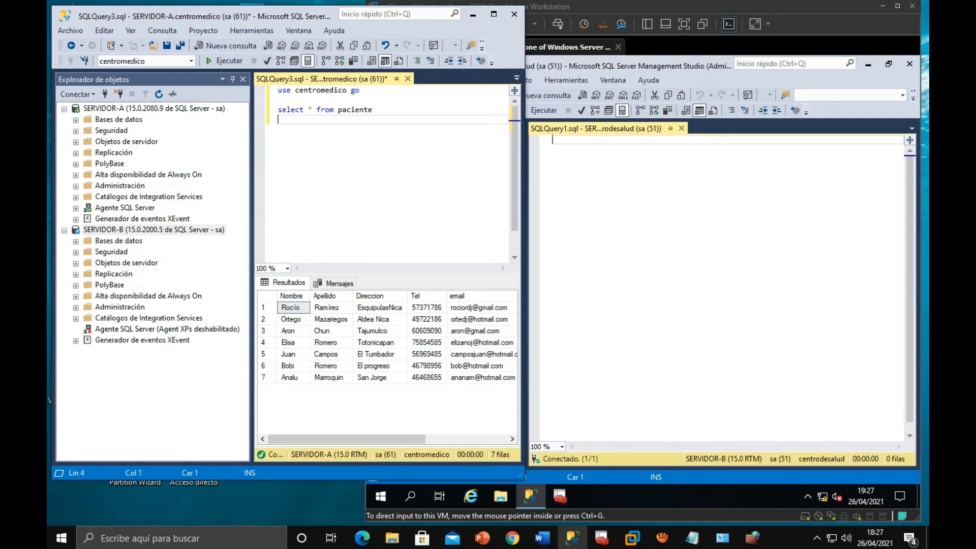
- List SERVIDOR-B's databases in the host's Management Studio and switch to the virtual machine's Management Studio
left_click(75, 242)
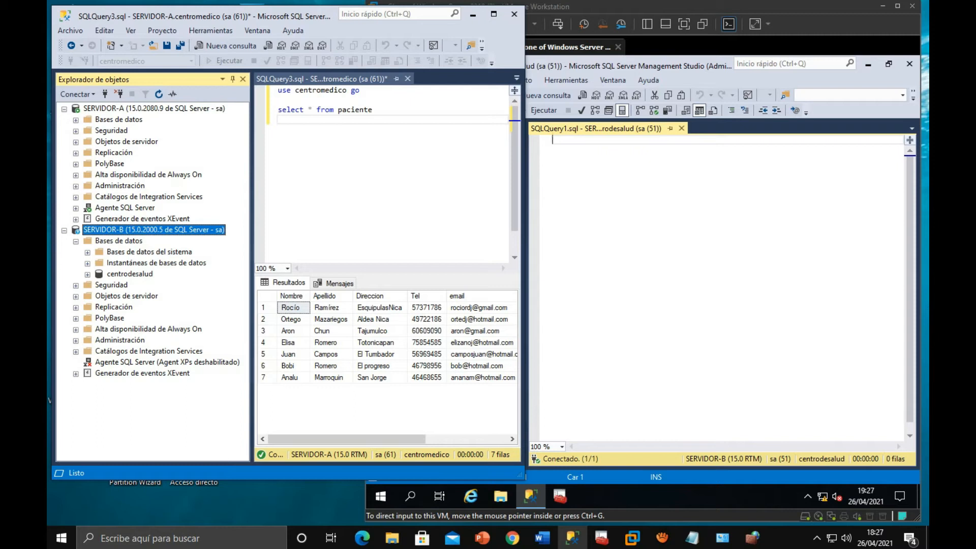
left_click(660, 214)
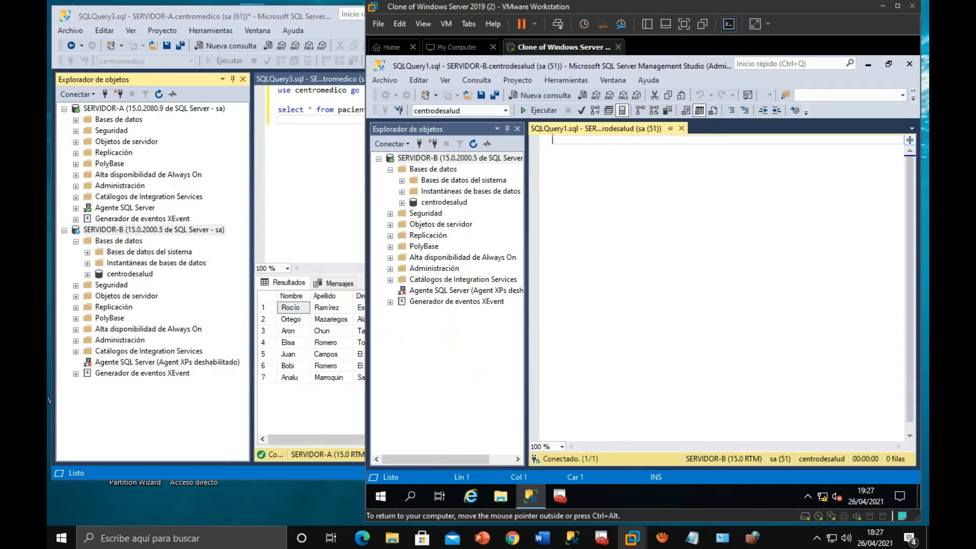
- Start a new login in SERVIDOR-B's Seguridad folder and name it Prueba-UMGE-GRUPO1
left_click(390, 214)
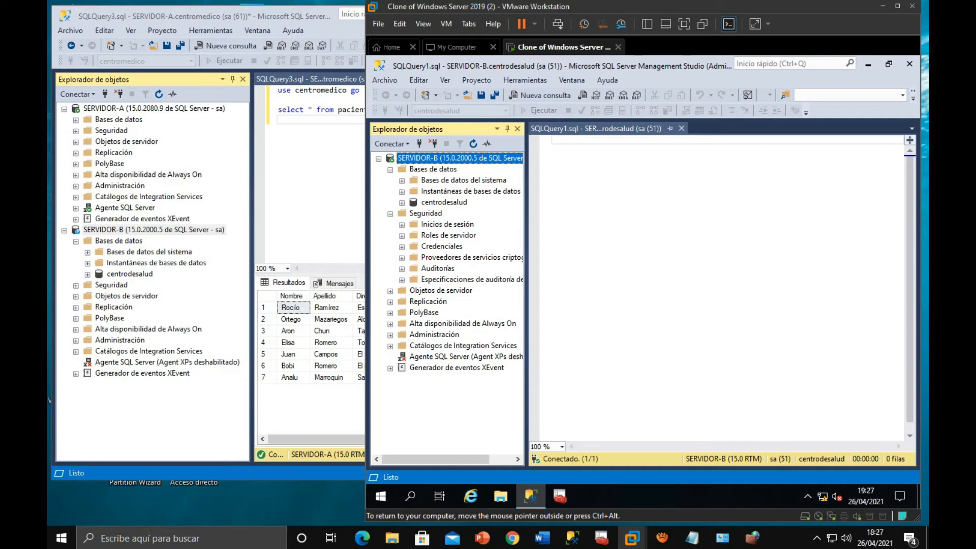
right_click(448, 224)
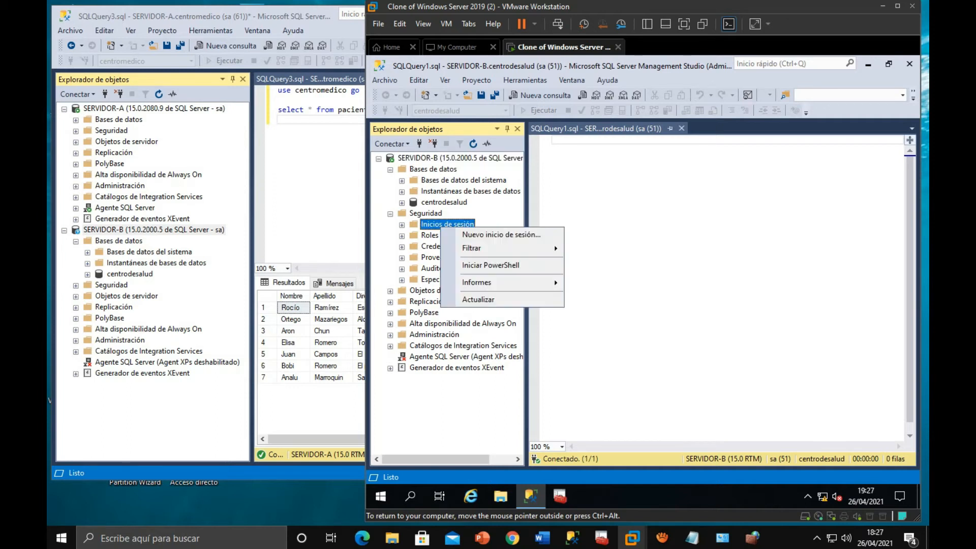
left_click(473, 234)
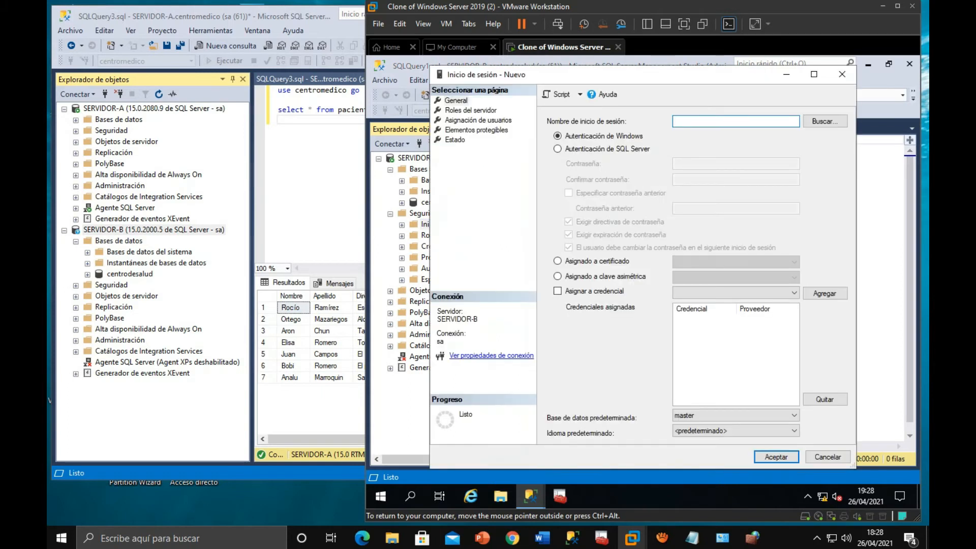
type("Prueba-UMGE-GRUPO1")
- Set the new login to SQL Server authentication, enter and confirm its password, and turn off password policy enforcement
left_click(558, 148)
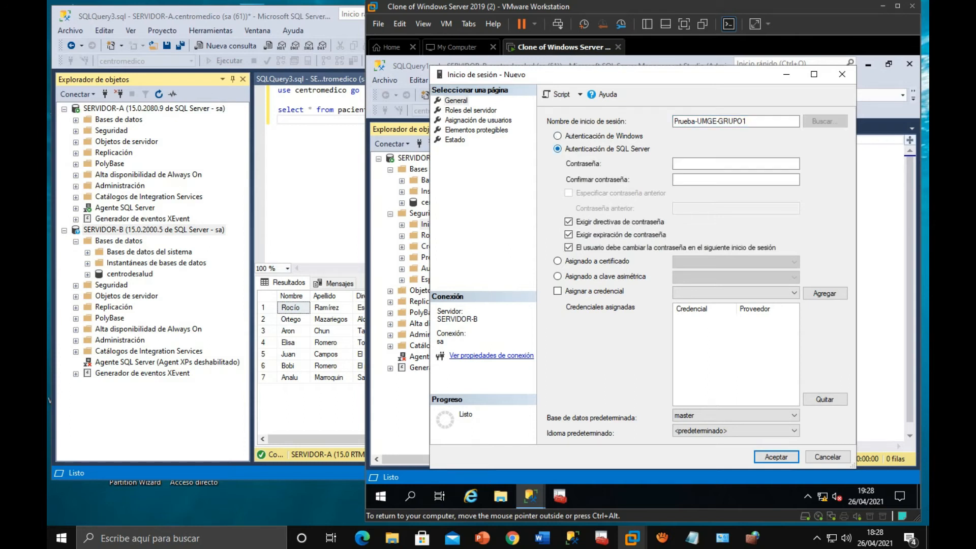
left_click(704, 163)
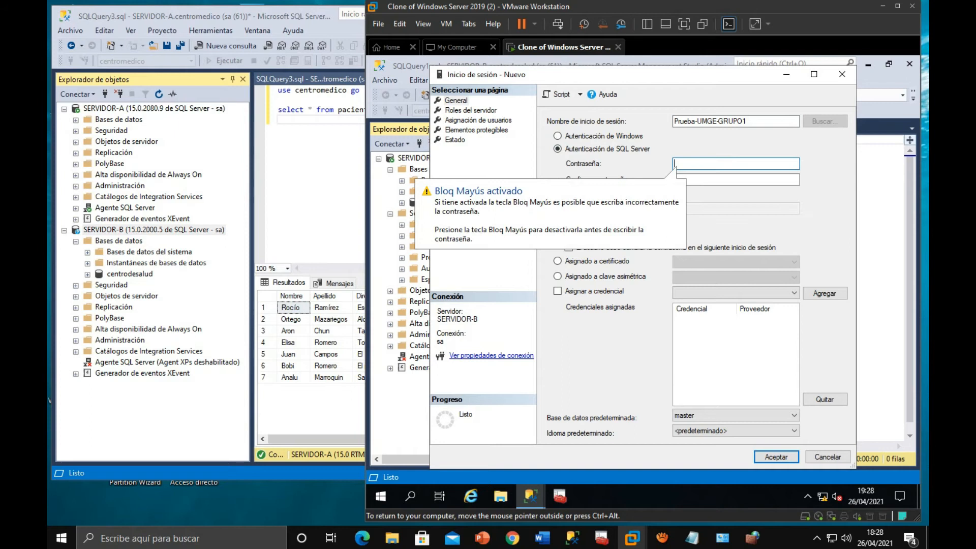
type("*****")
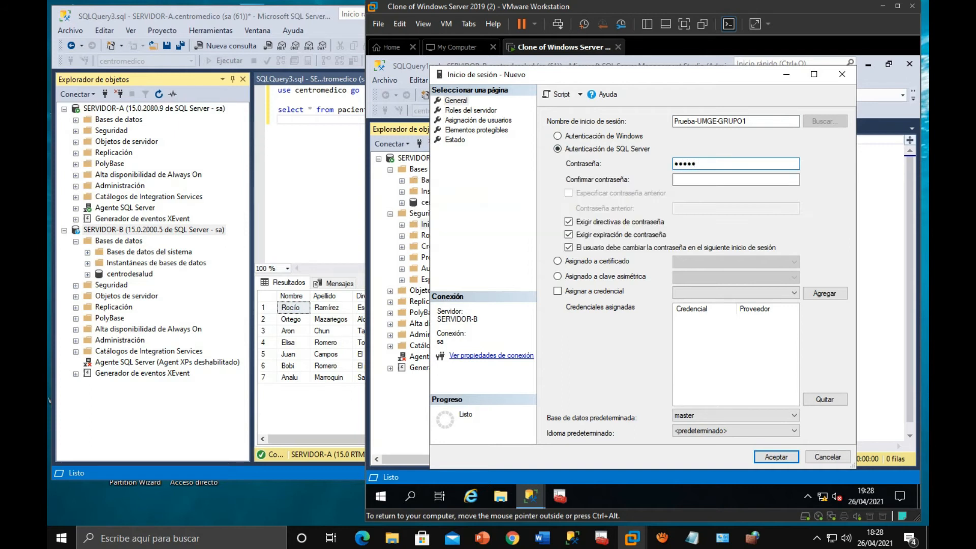
left_click(705, 180)
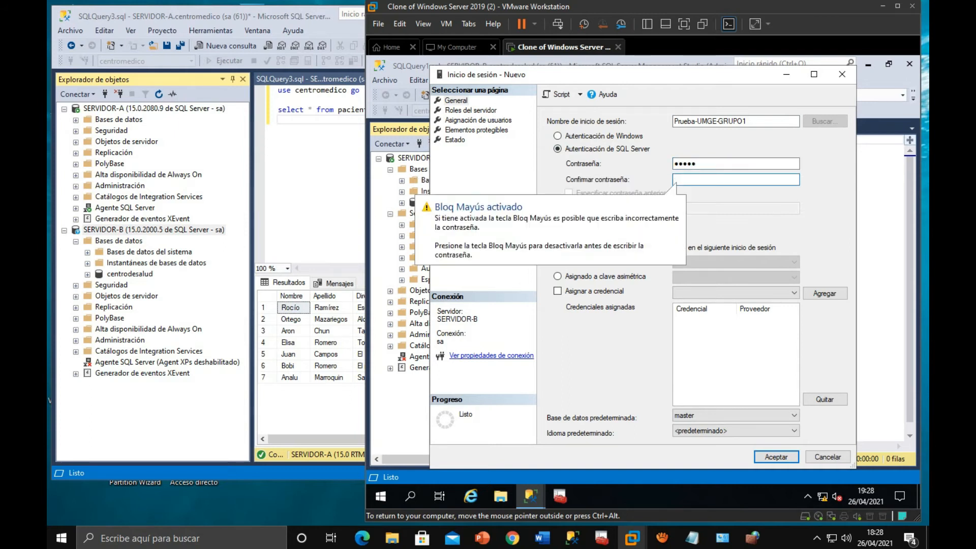
type("*****")
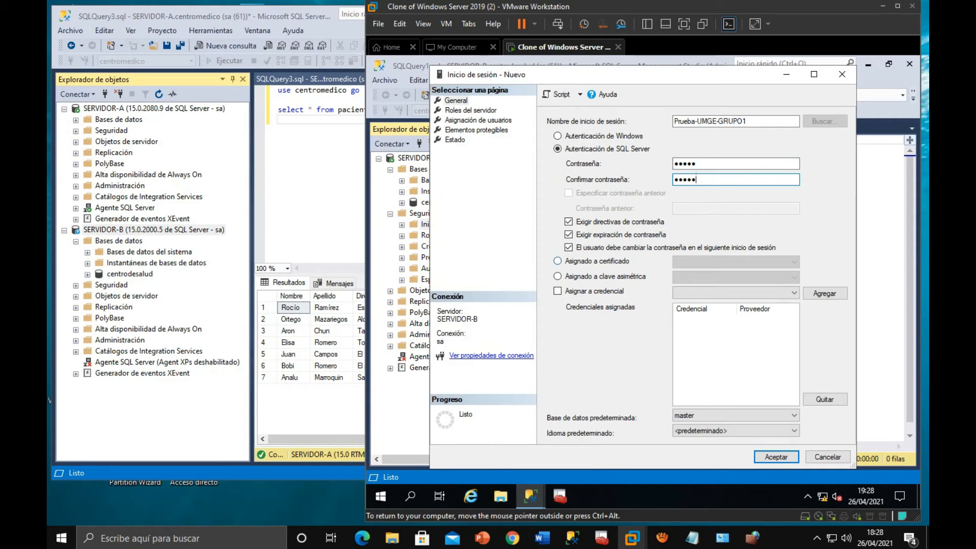
left_click(569, 221)
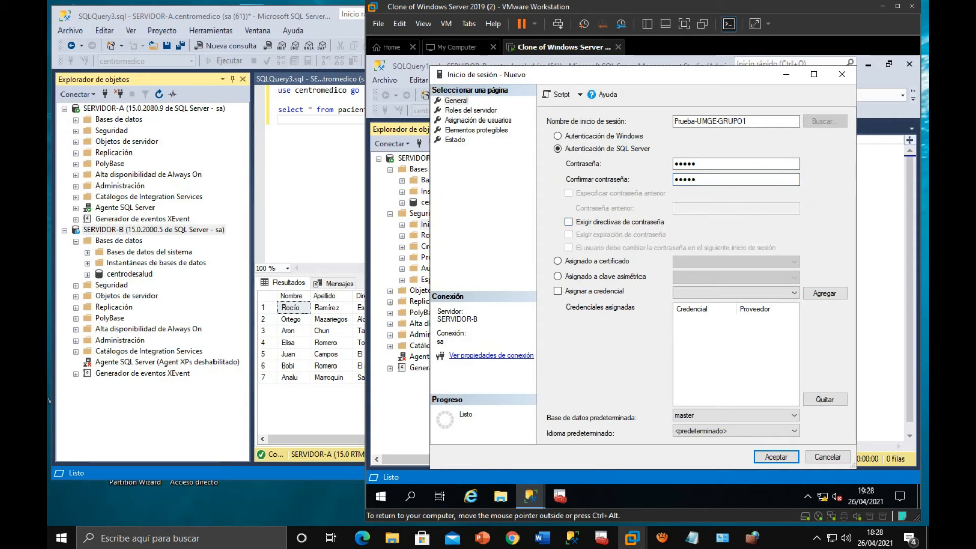
- Grant the new login the bulkadmin, dbcreator, diskadmin, processadmin, securityadmin, serveradmin, setupadmin and sysadmin server roles
left_click(470, 110)
left_click(574, 158)
left_click(574, 168)
left_click(574, 176)
left_click(595, 187)
left_click(574, 204)
left_click(574, 213)
left_click(574, 222)
left_click(574, 231)
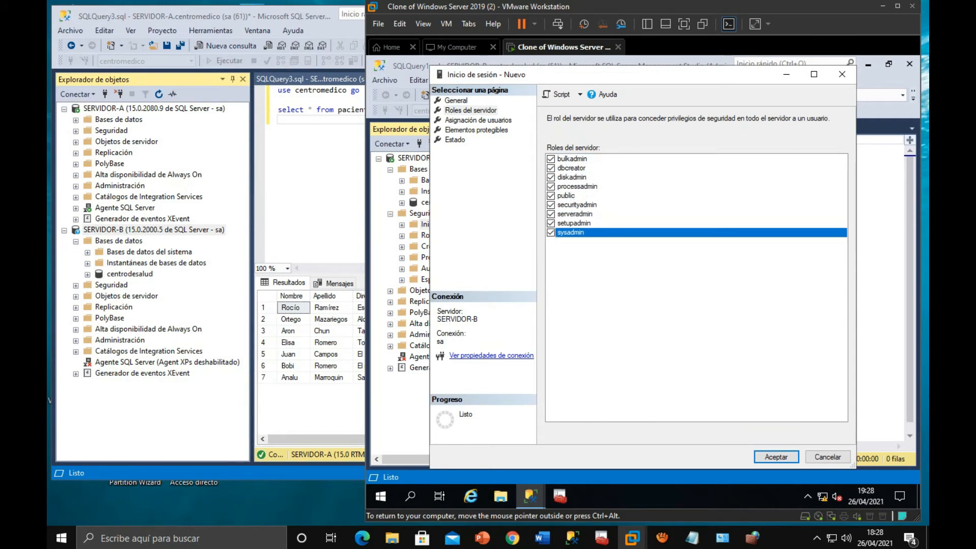
- Map the new login to the centrodesalud database, review its connection status settings and cancel the login creation
left_click(478, 121)
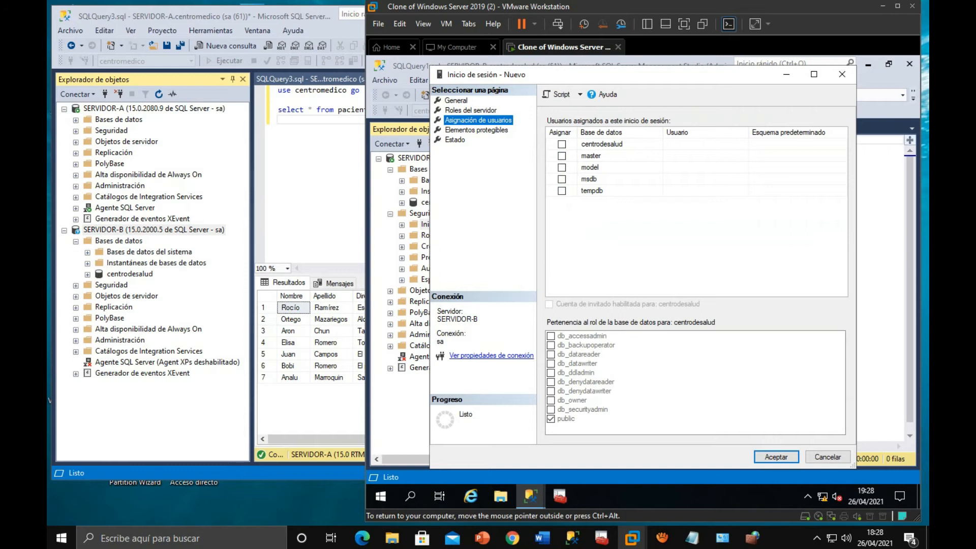
left_click(561, 145)
left_click(476, 130)
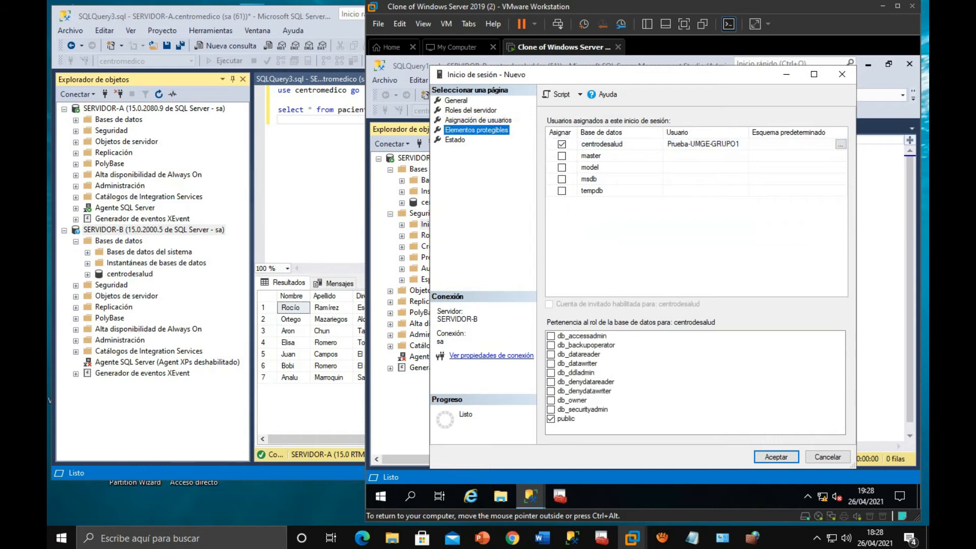
left_click(455, 140)
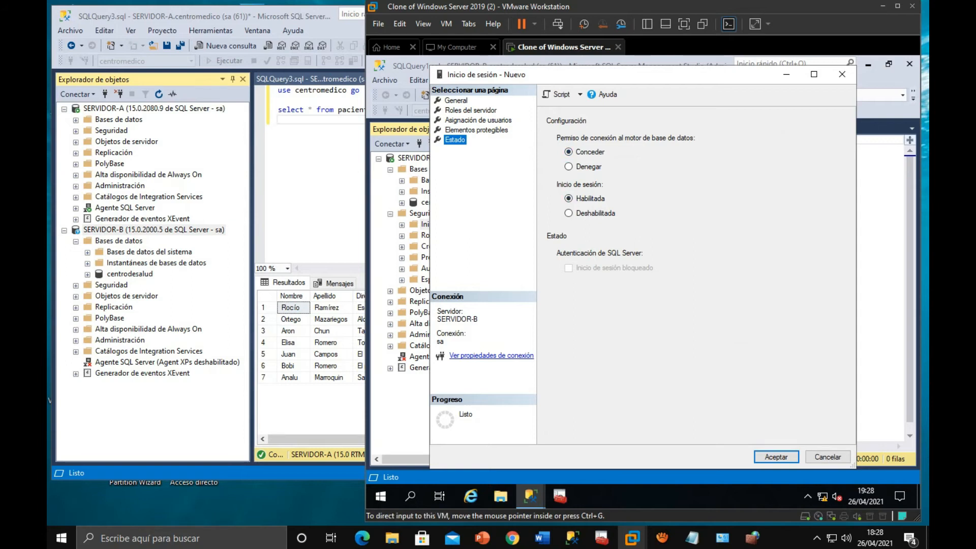
left_click(828, 456)
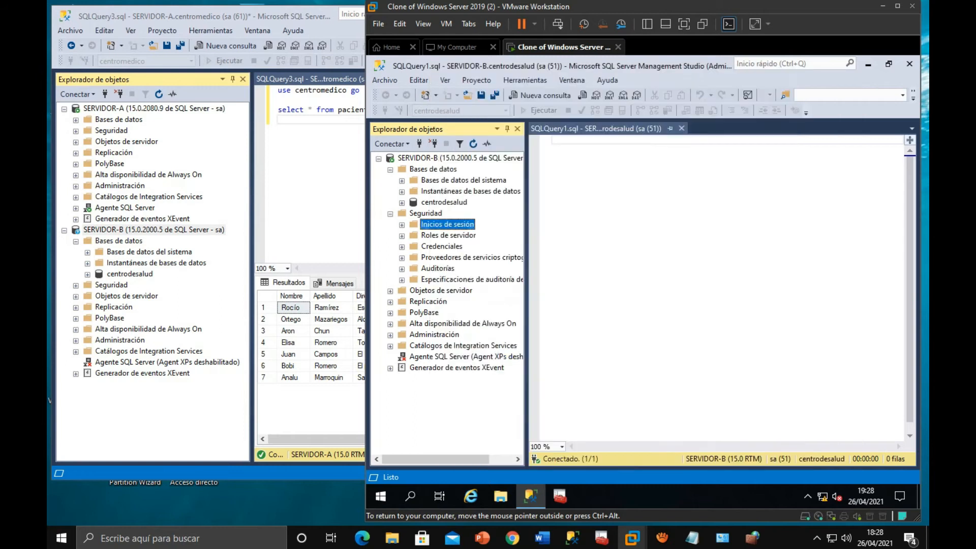
- Check SERVIDOR-B's existing logins for Prueba-UMG-GRUPO1 and collapse the Seguridad folder
left_click(402, 225)
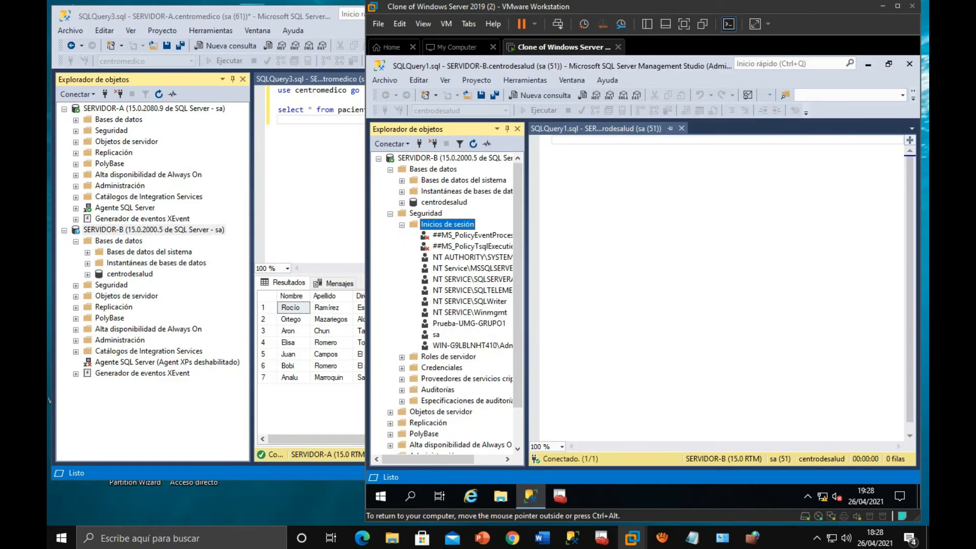
left_click(469, 324)
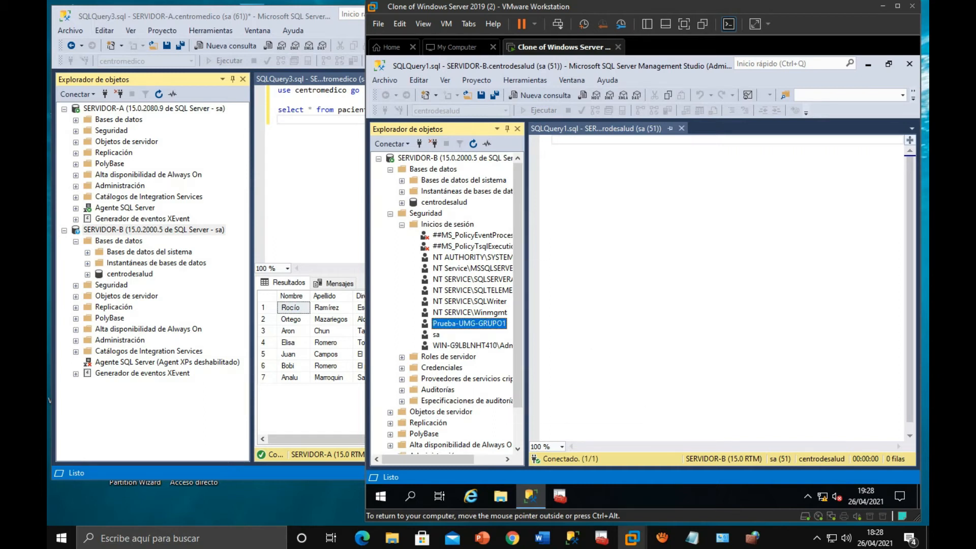
left_click(402, 225)
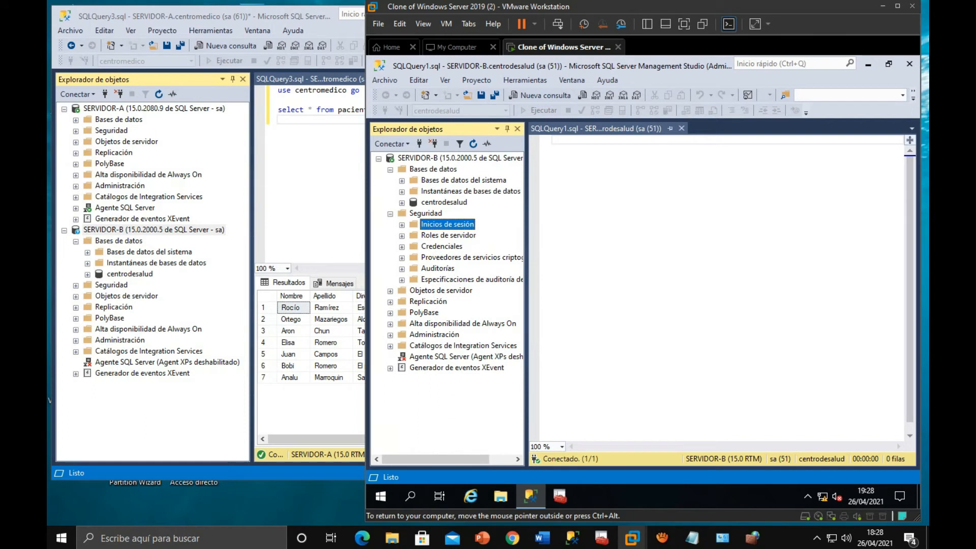
left_click(390, 214)
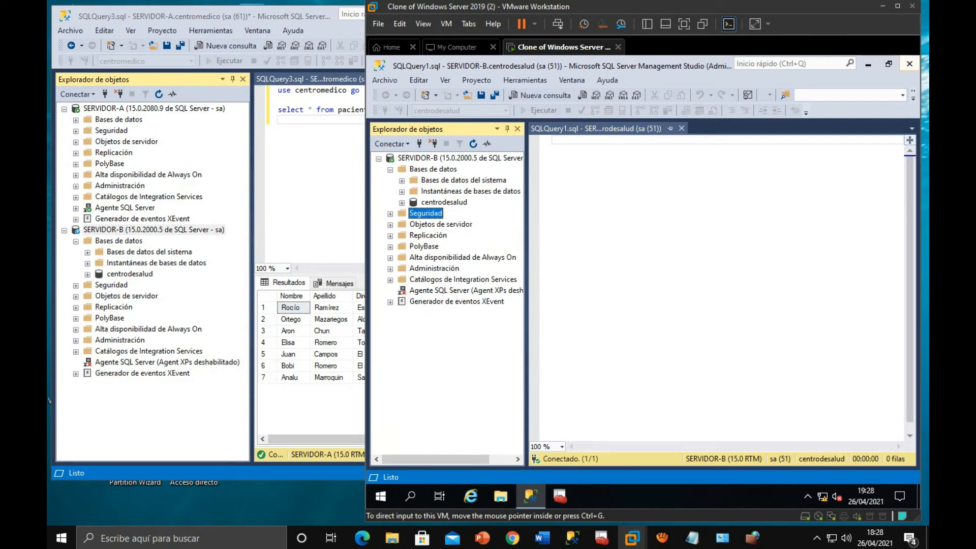
- Minimize the virtual machine and expand the linked servers under SERVIDOR-A's server objects in the host's Management Studio
left_click(883, 6)
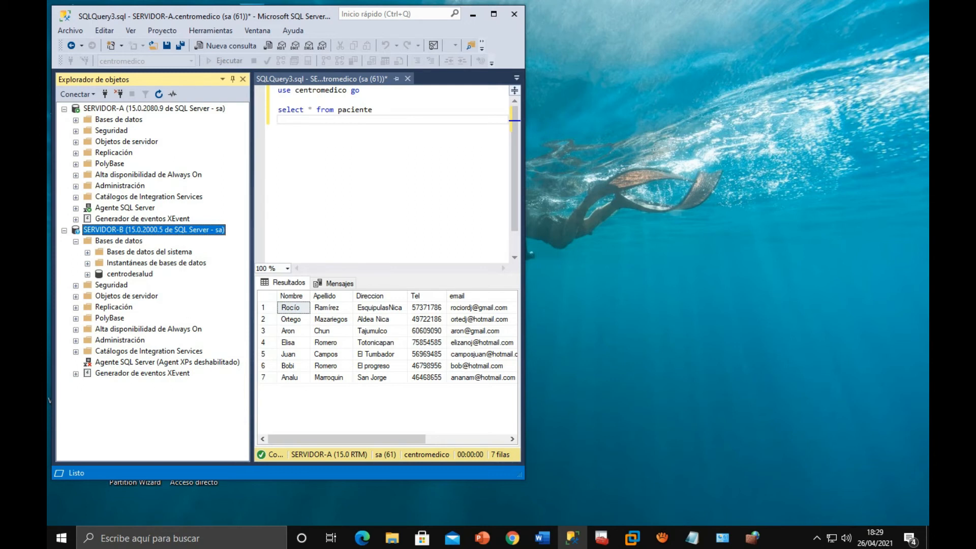
left_click(75, 142)
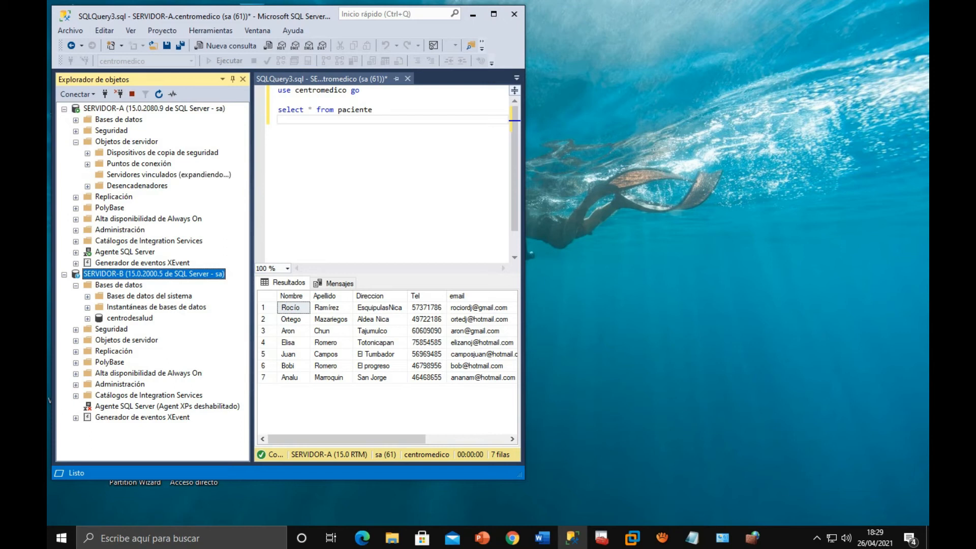
left_click(87, 175)
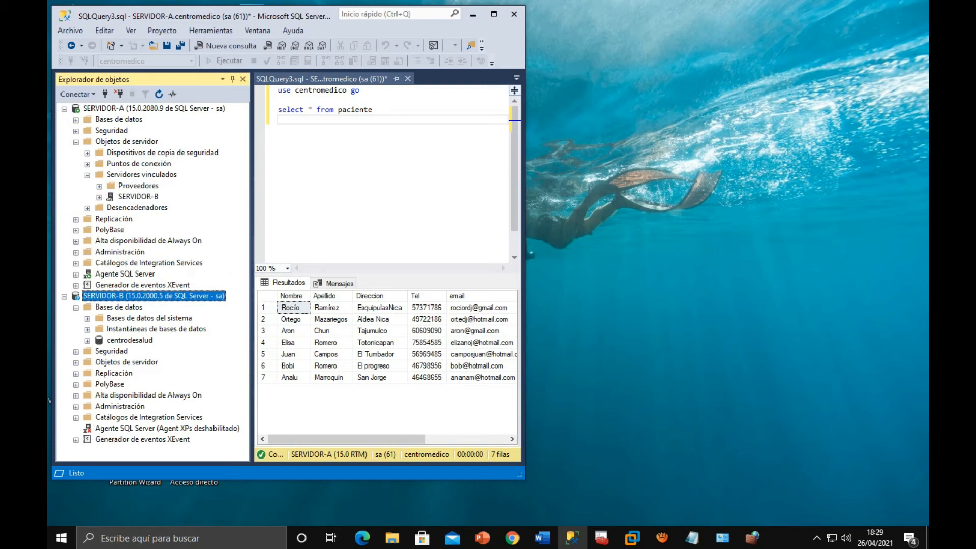
- Start a new linked server under SERVIDOR-A and enter SERVIDOR-B as its name
right_click(136, 174)
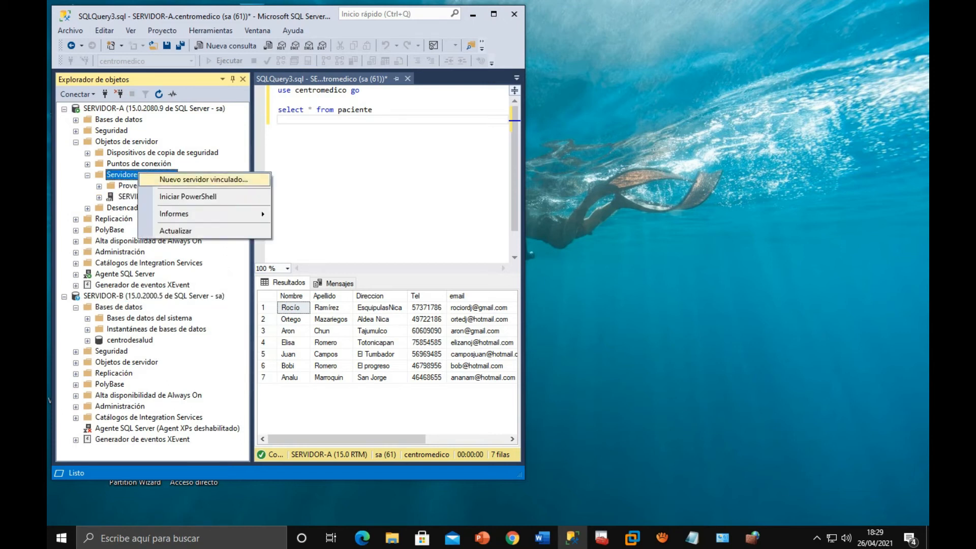
left_click(203, 179)
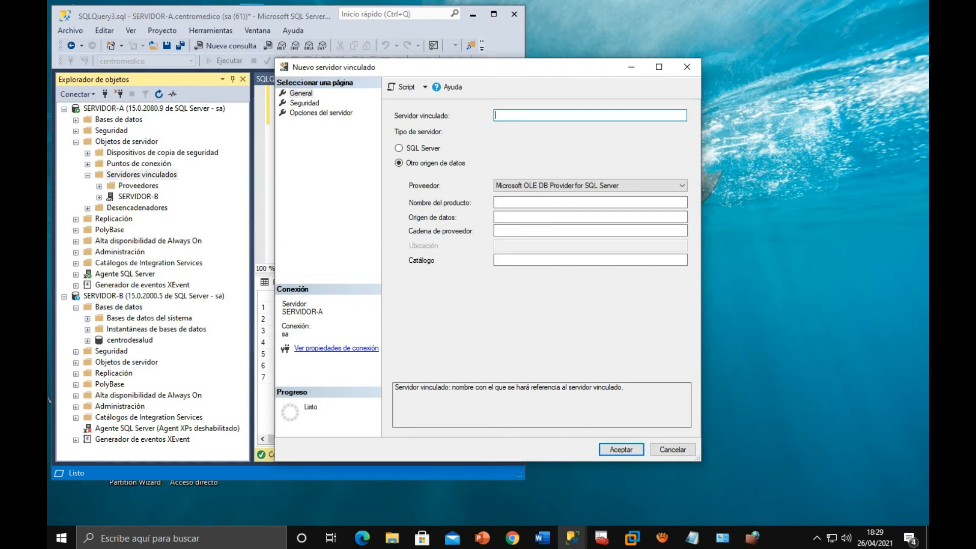
type("SERVERD")
key("BackSpace")
key("BackSpace")
key("BackSpace")
type("IRDO")
key("BackSpace")
type("R-B")
- Set the linked server's type to SQL Server and correct the spelling of its name to SERVIDOR-B
left_click(154, 296)
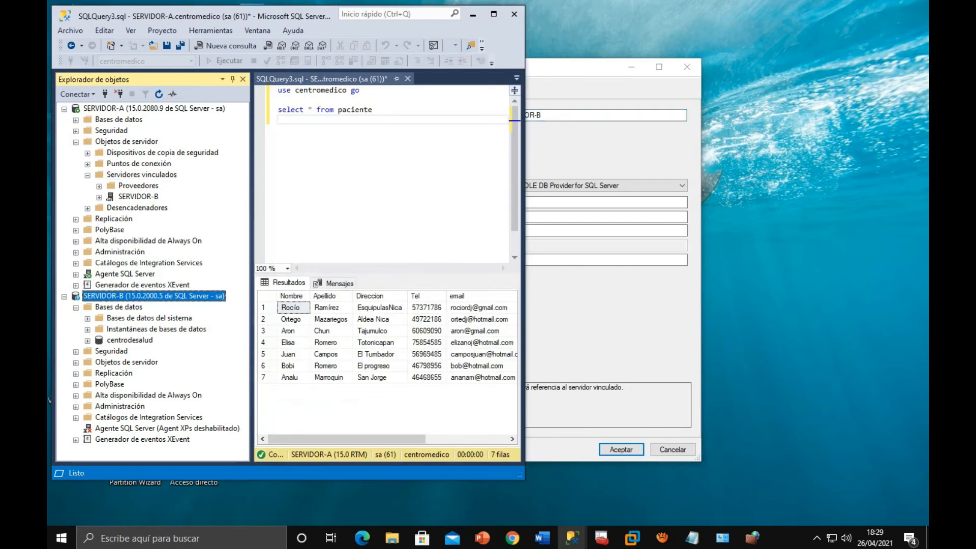
left_click(590, 116)
left_click(399, 149)
left_click(564, 115)
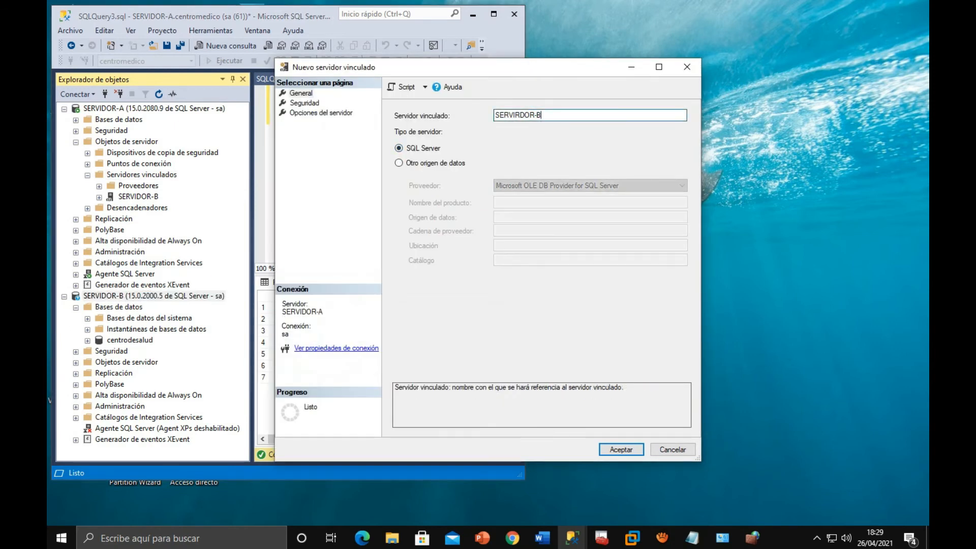
left_click_drag(553, 116, 488, 116)
left_click(519, 115)
key("BackSpace")
- Set the linked server's security so that unlisted logins connect using a specified security context
left_click(304, 103)
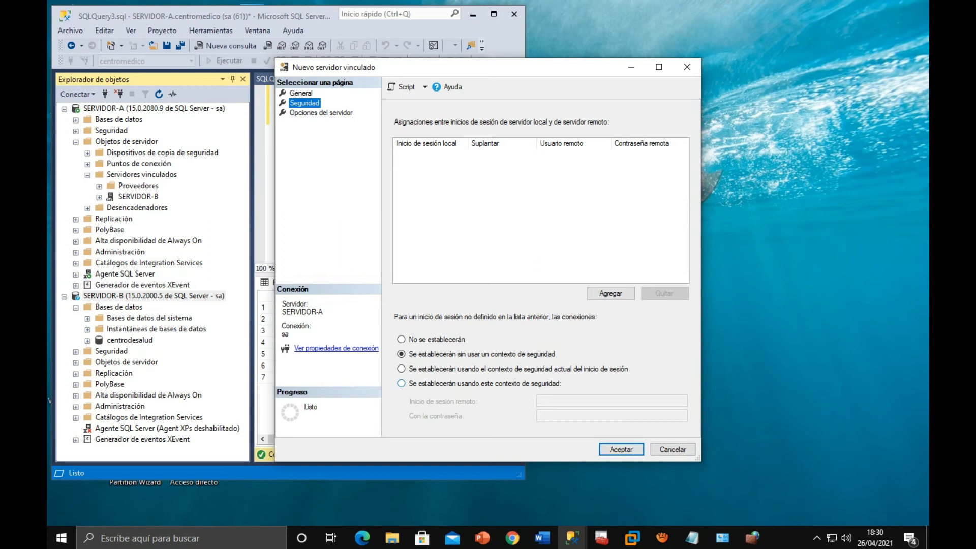
left_click(401, 383)
left_click(612, 401)
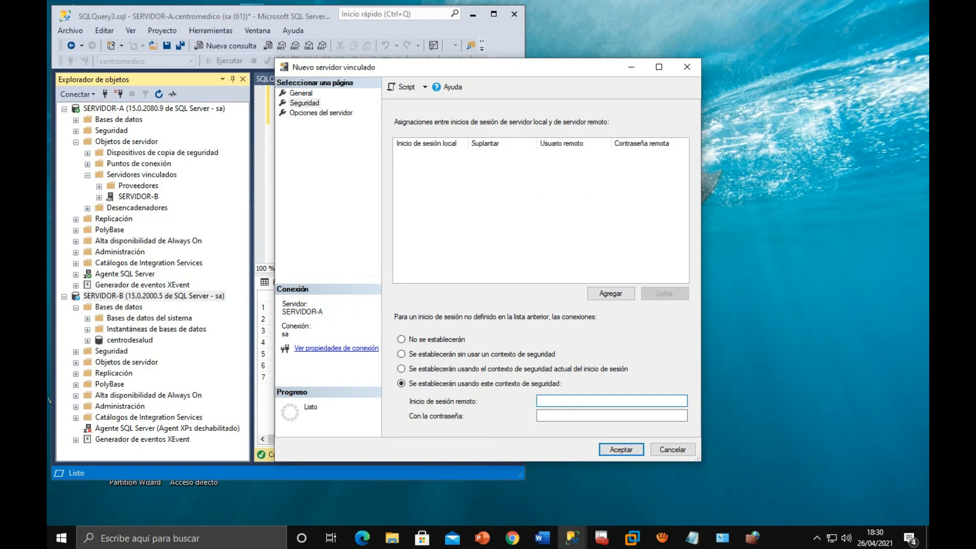
- Look up the Prueba-UMG-GRUPO1 login among SERVIDOR-B's logins in the virtual machine, and return to the host
left_click(632, 538)
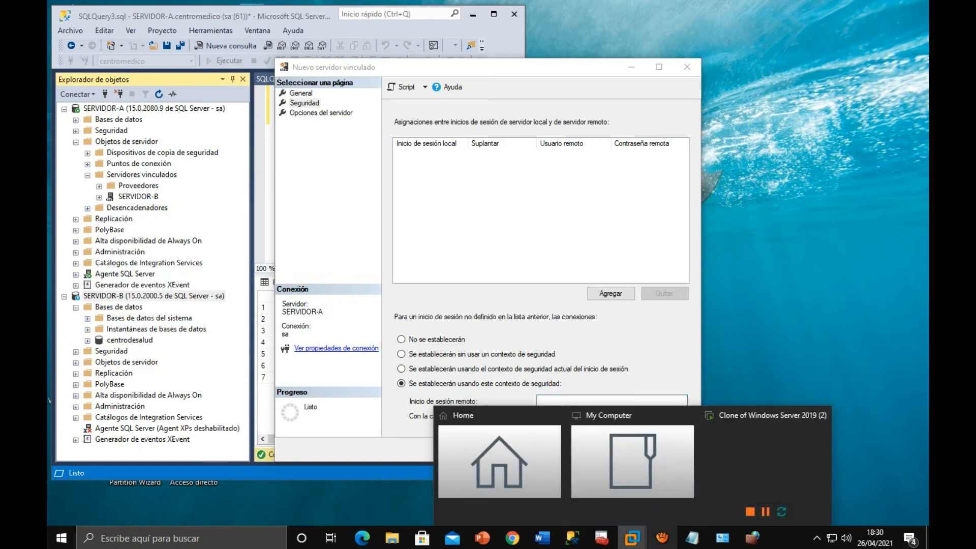
left_click(757, 460)
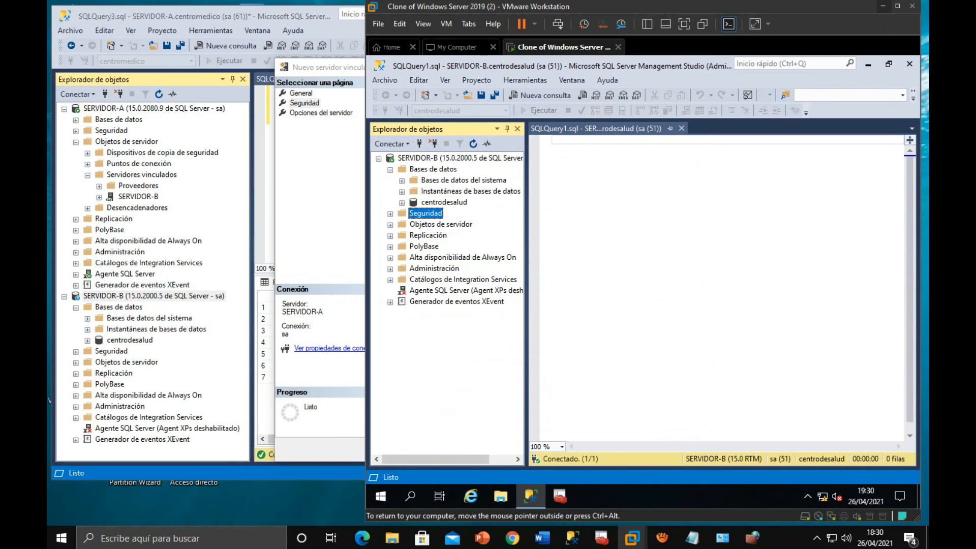
left_click(390, 214)
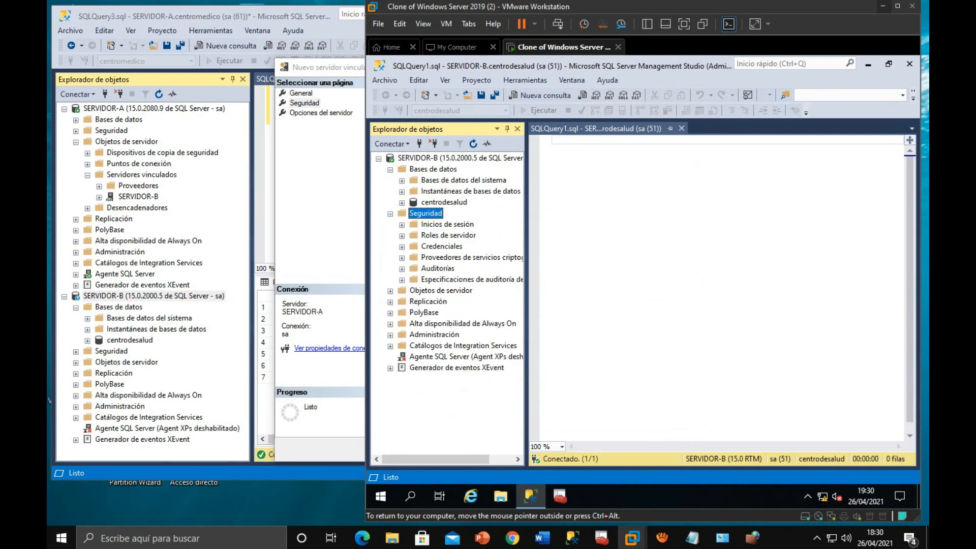
left_click(402, 225)
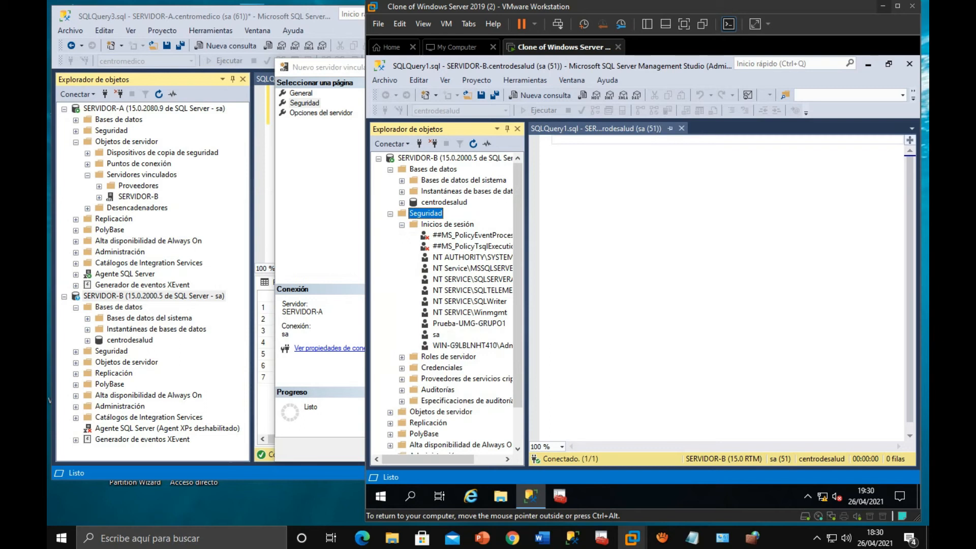
left_click(469, 324)
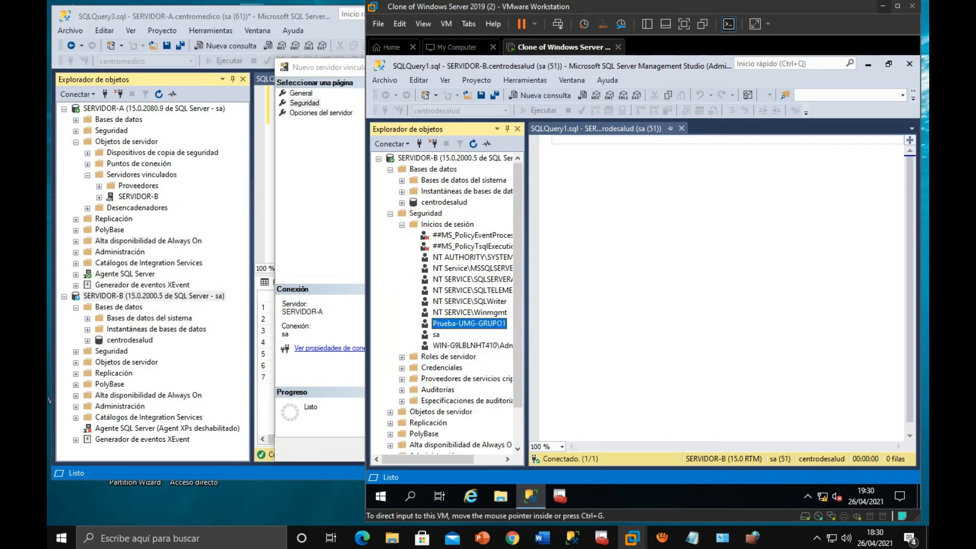
left_click(883, 6)
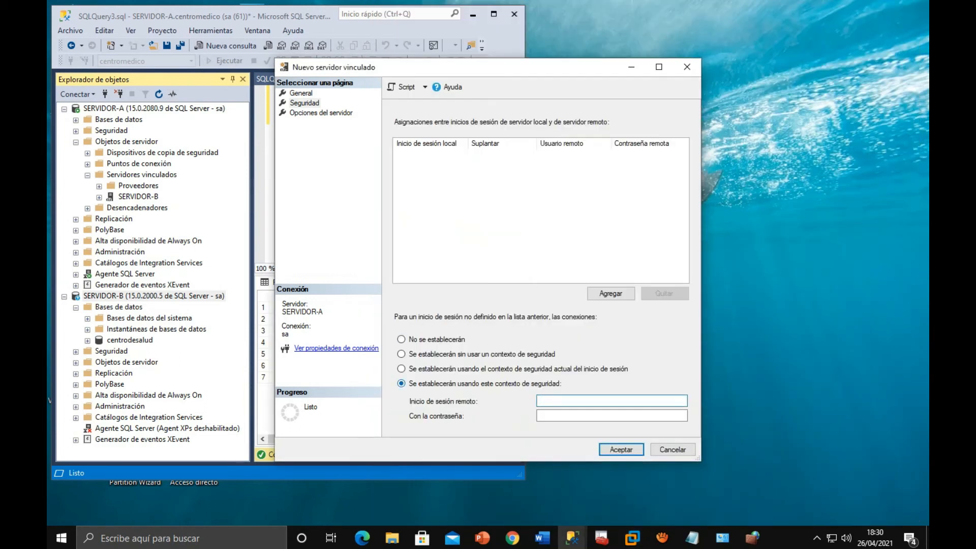
- Enter Prueba-UMG-GRUPO1 as the remote login and fill in its password
type("Prueba-UMG-GRUPO1")
key("Tab")
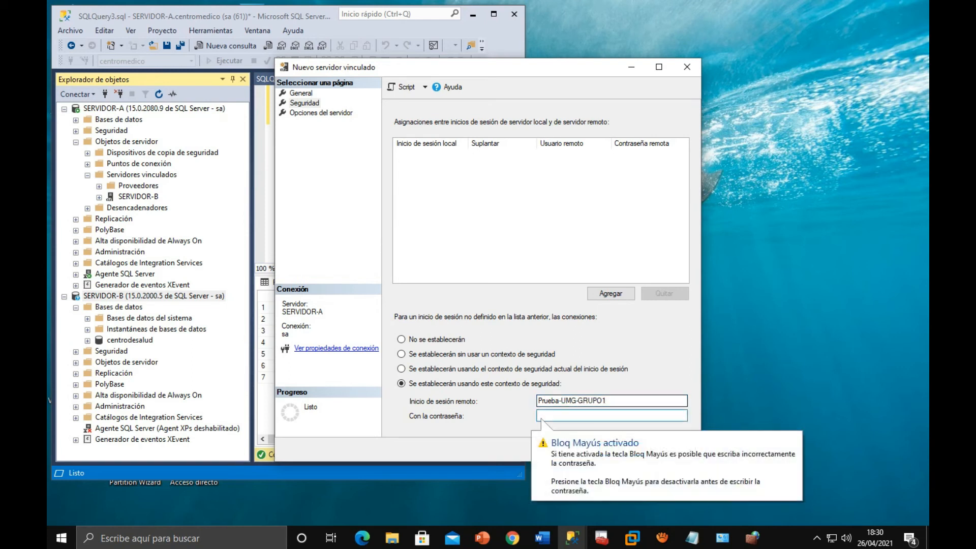
type("*****")
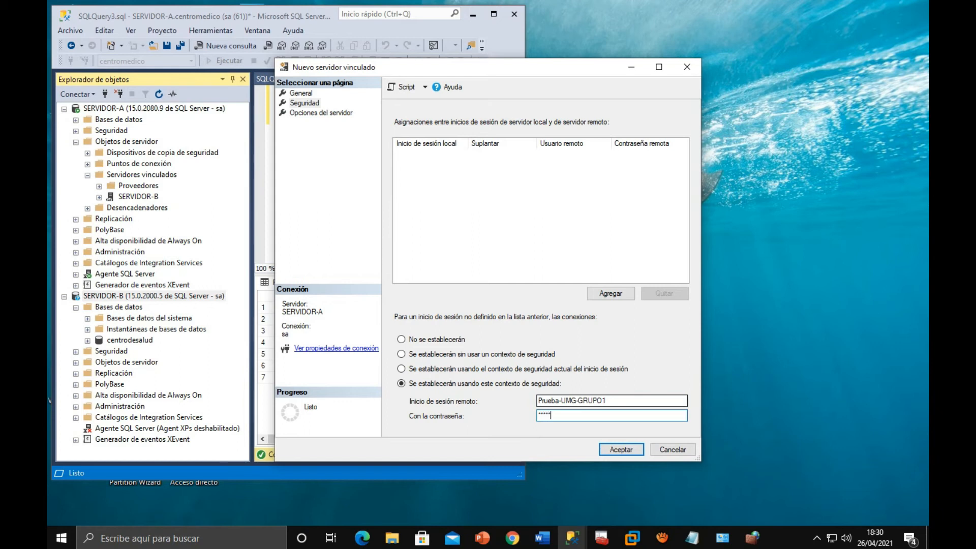
- Open the server options page, return to the security settings and cancel the new linked server
left_click(321, 113)
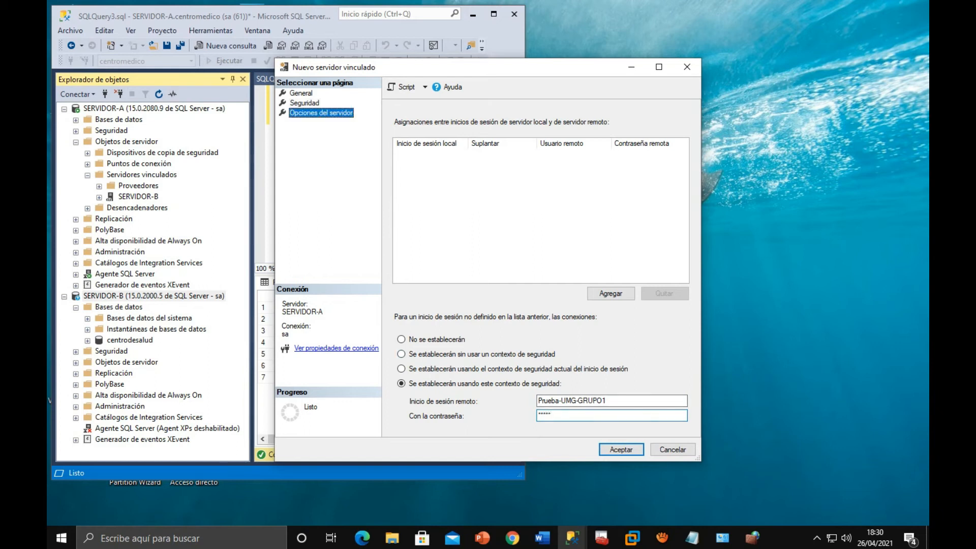
left_click(304, 103)
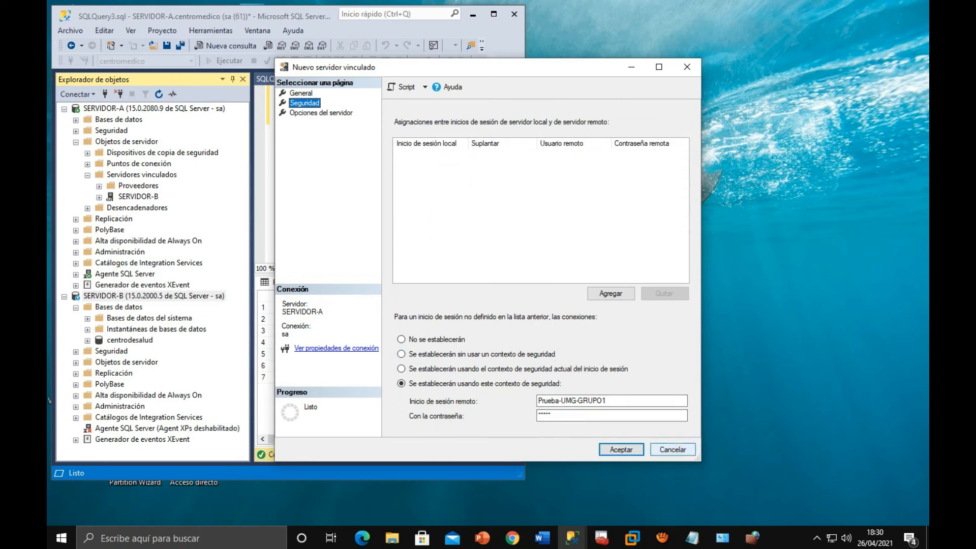
left_click(672, 450)
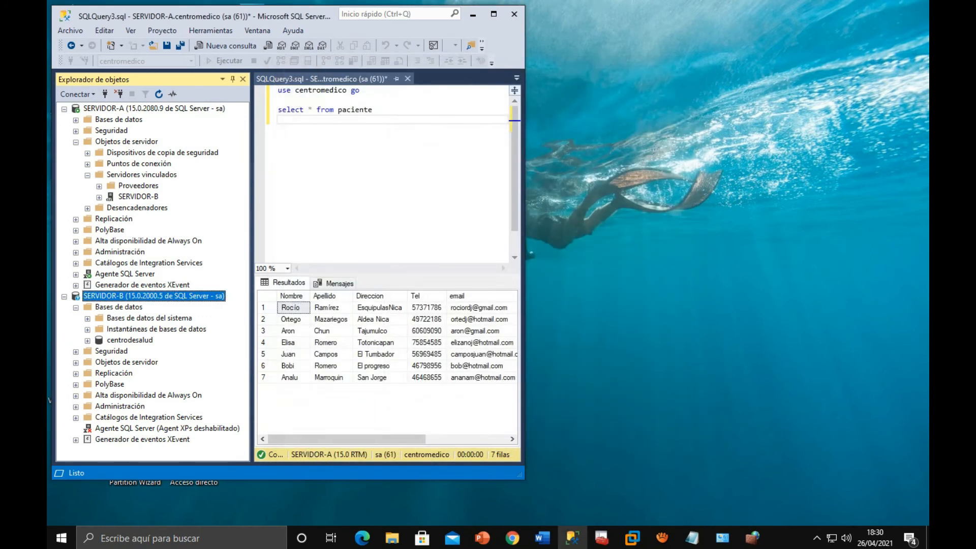
- Add blank lines below the local query and run only the statement select * from paciente
left_click(138, 197)
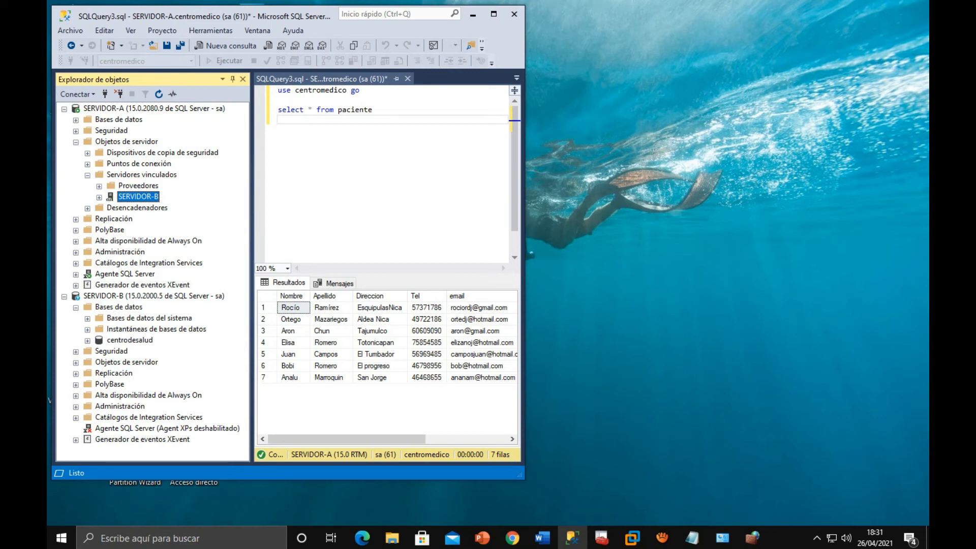
left_click(300, 120)
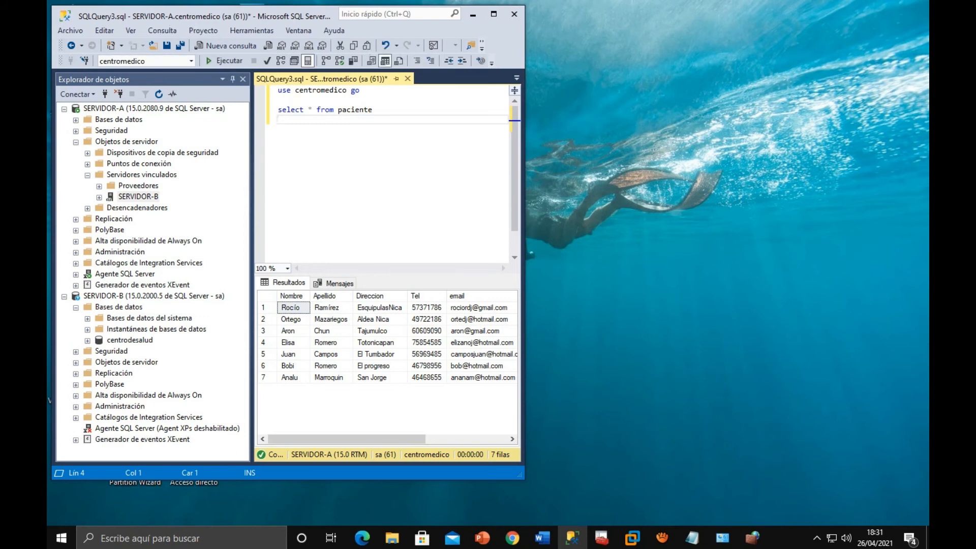
key("Return")
key("Return")
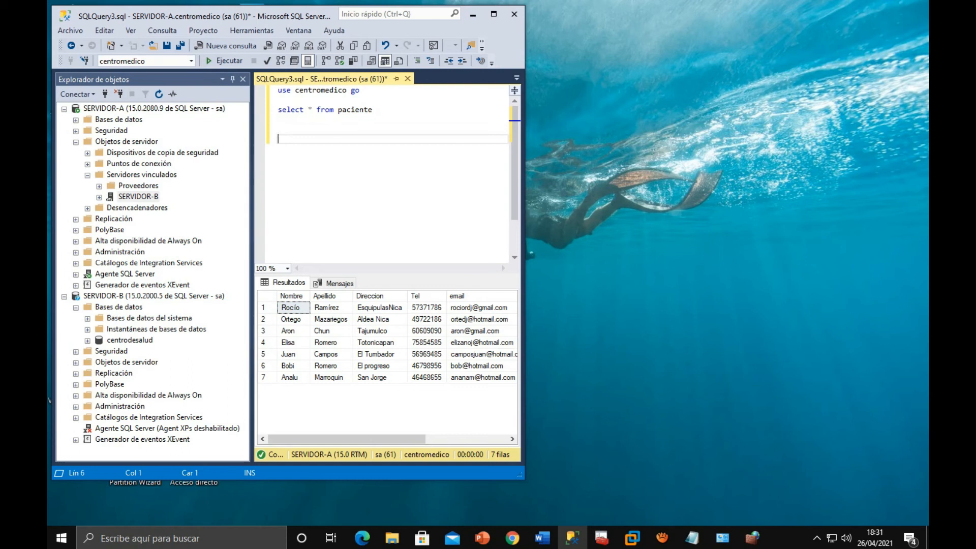
left_click_drag(375, 120, 278, 110)
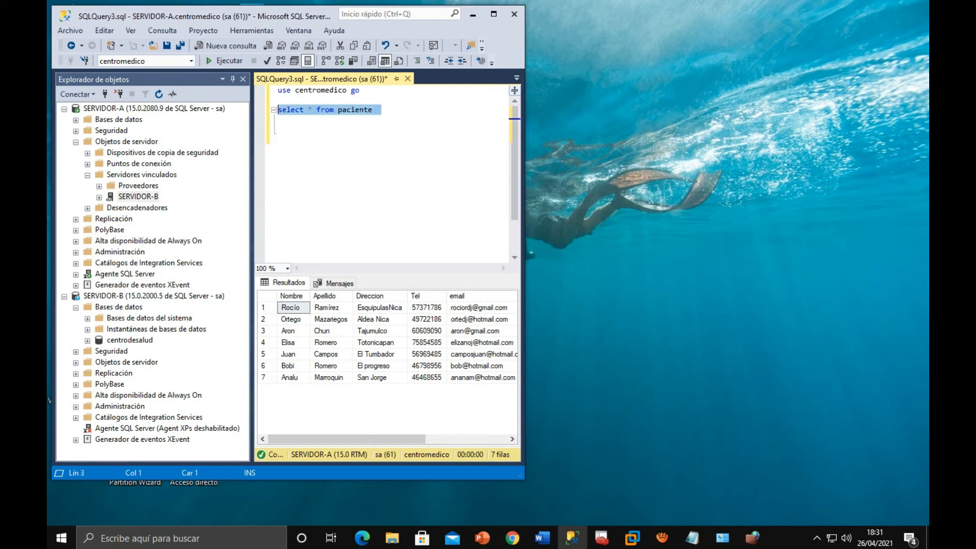
key("F5")
- Begin a distributed query below the local one with SELECT * FROM [SERVIDOR-B].[centrodesalud]
left_click(279, 120)
left_click(275, 128)
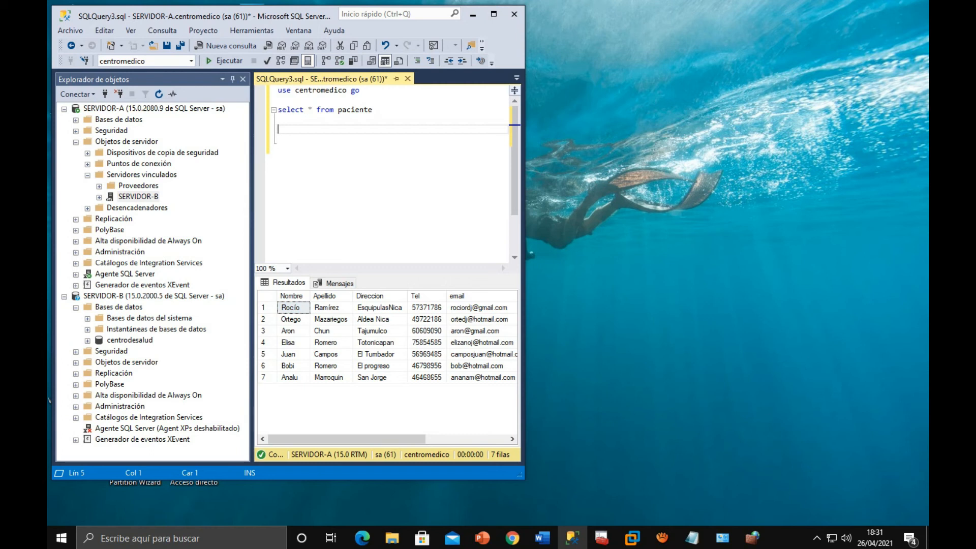
type("SELECT * FROM [")
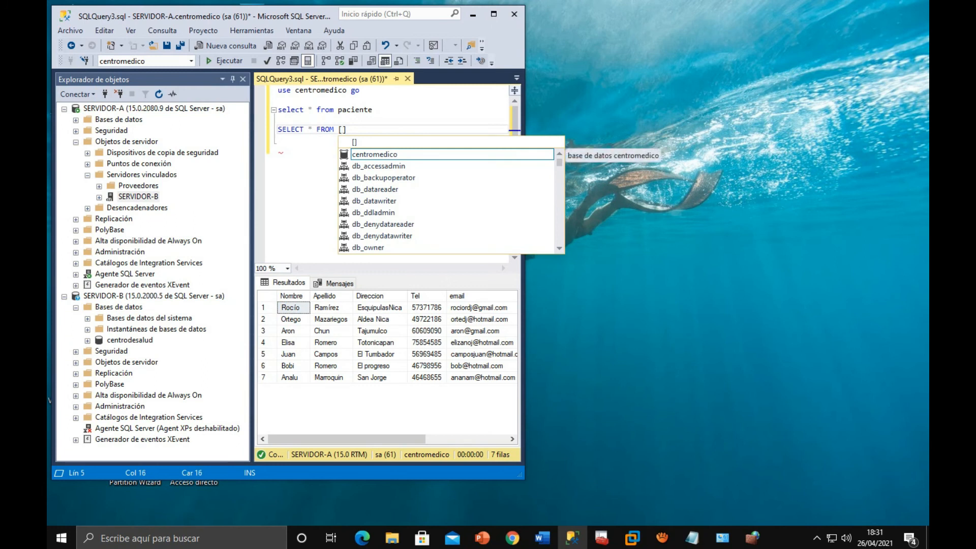
type("SERVID")
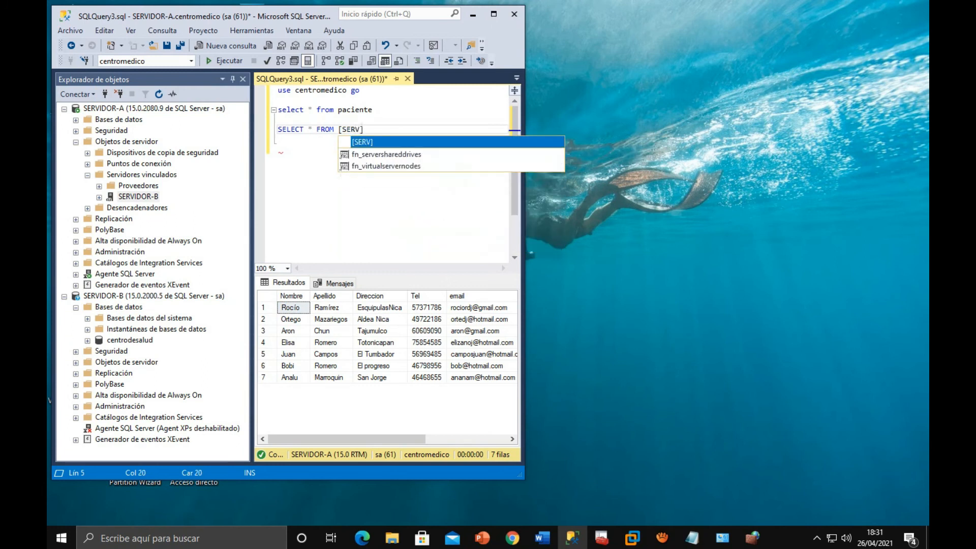
type("OR-B]")
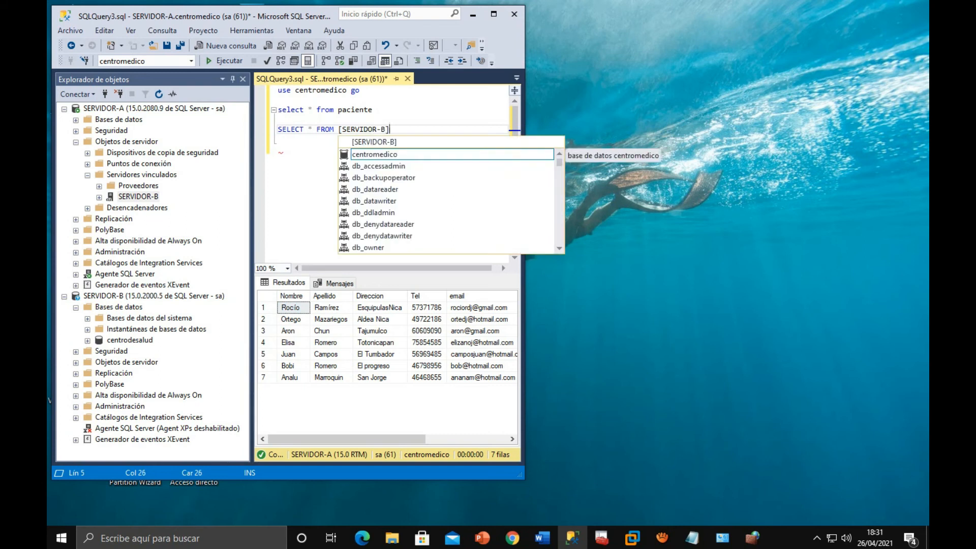
type(".")
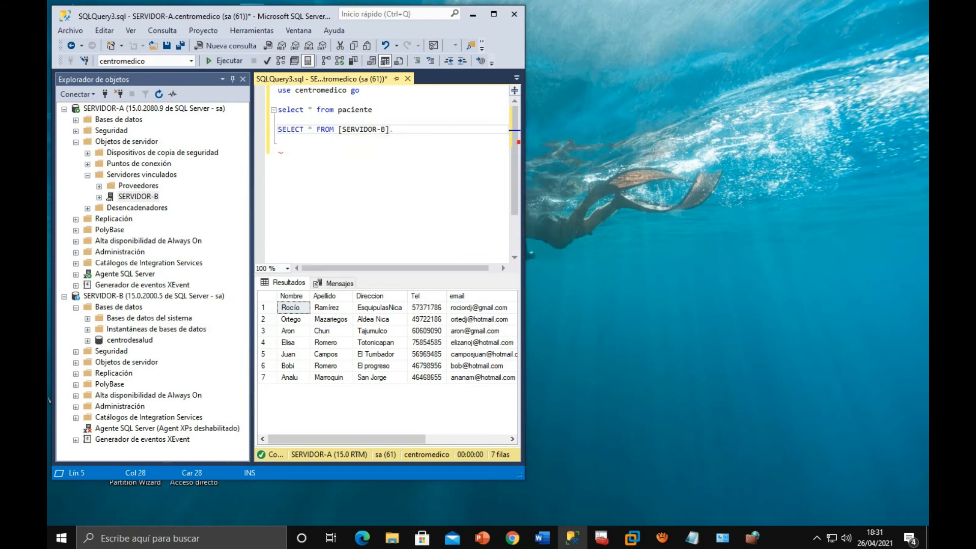
type("[centrodesalud].")
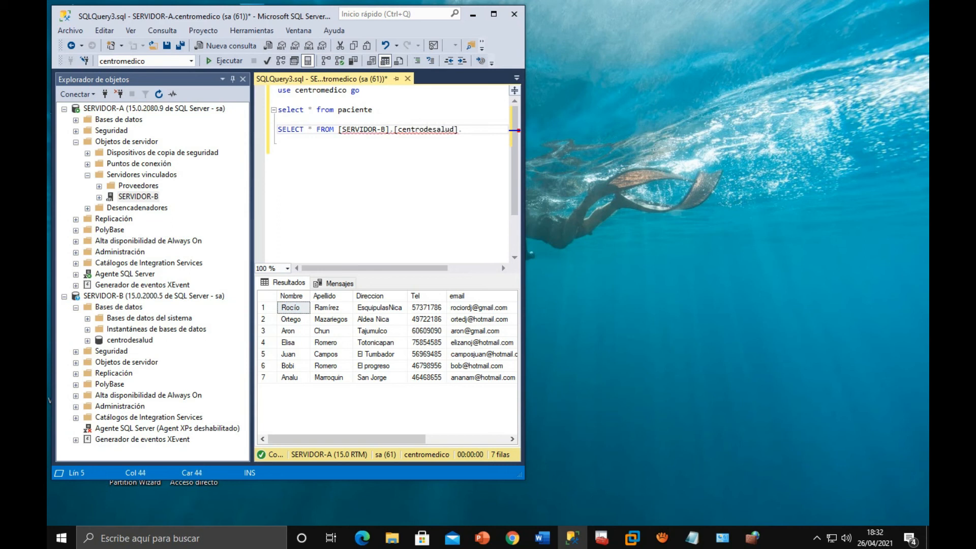
type("[")
type("d")
type("bo")
- Complete the distributed query's table reference with the schema [dbo] and the table [paciente]
type(".[")
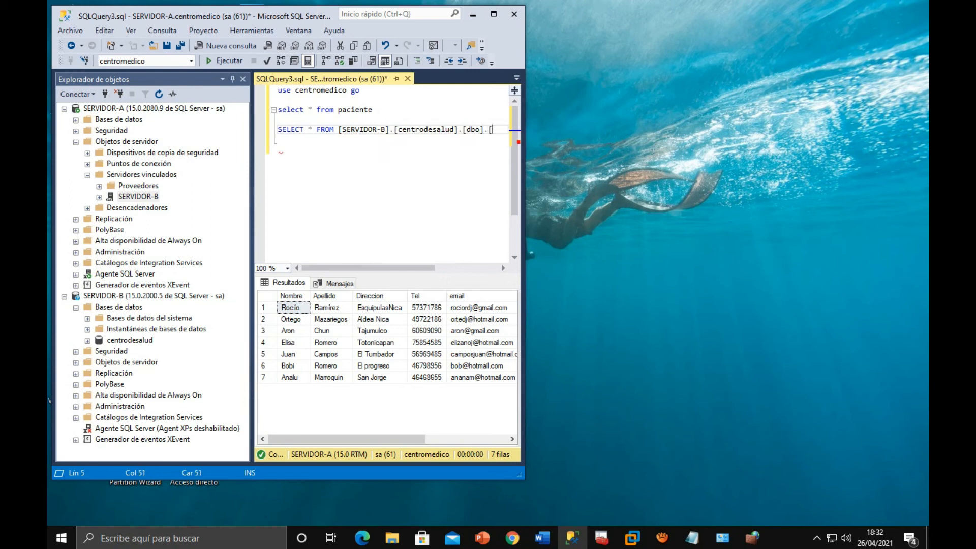
type("paciente")
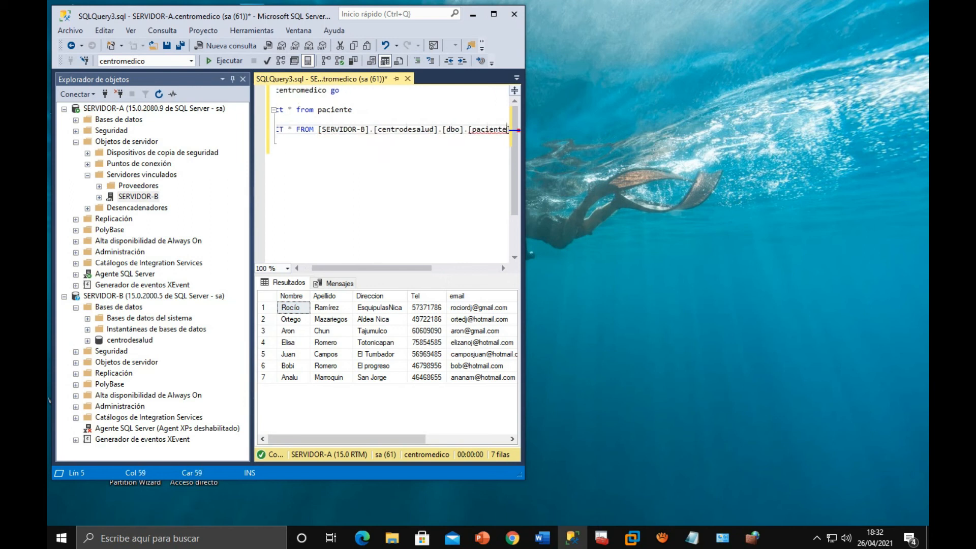
key("Right")
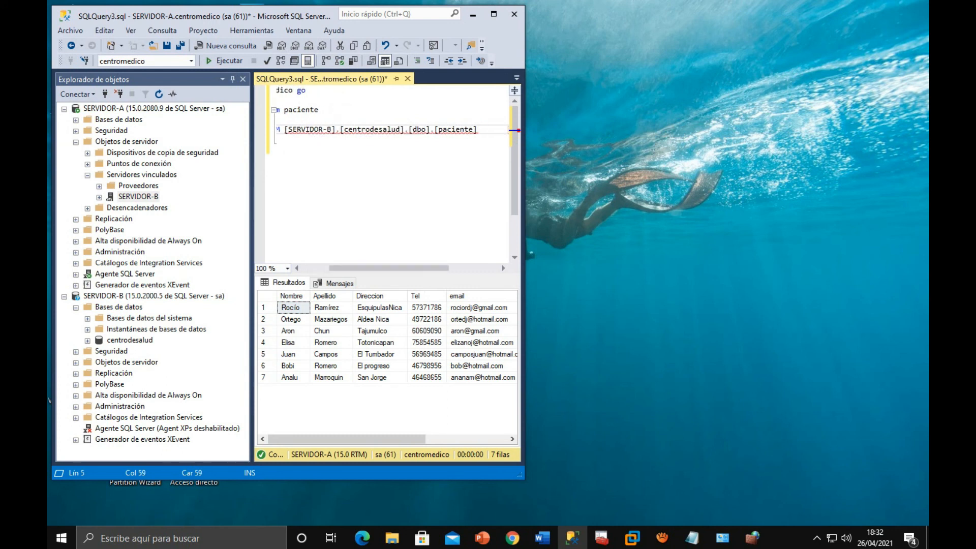
- Expand SERVIDOR-B's centrodesalud database down to the dbo.paciente table to check the names used in the query
left_click(130, 340)
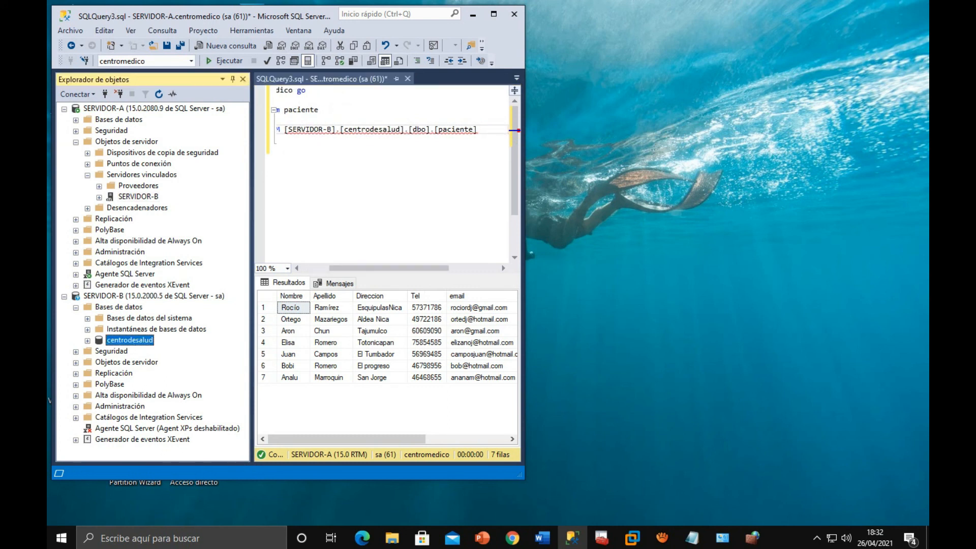
left_click(88, 340)
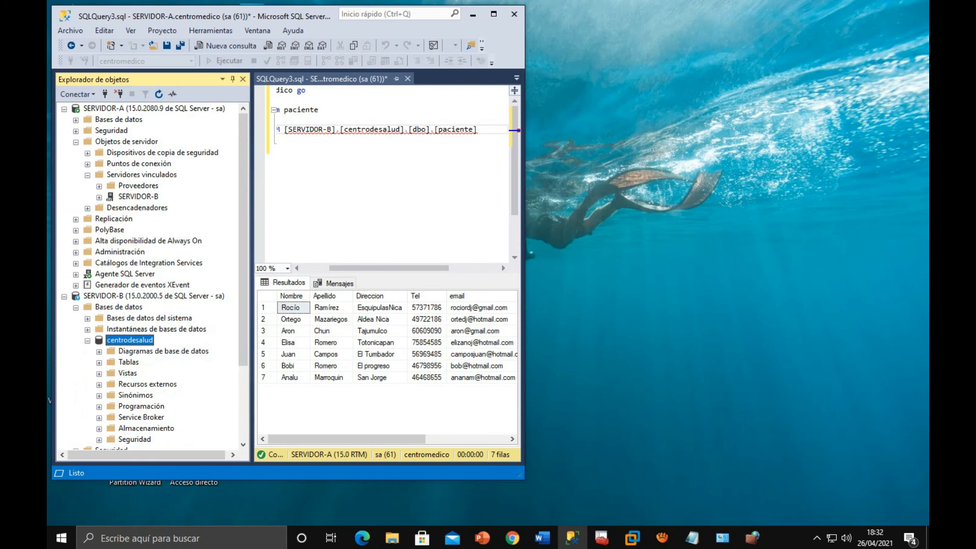
left_click(154, 296)
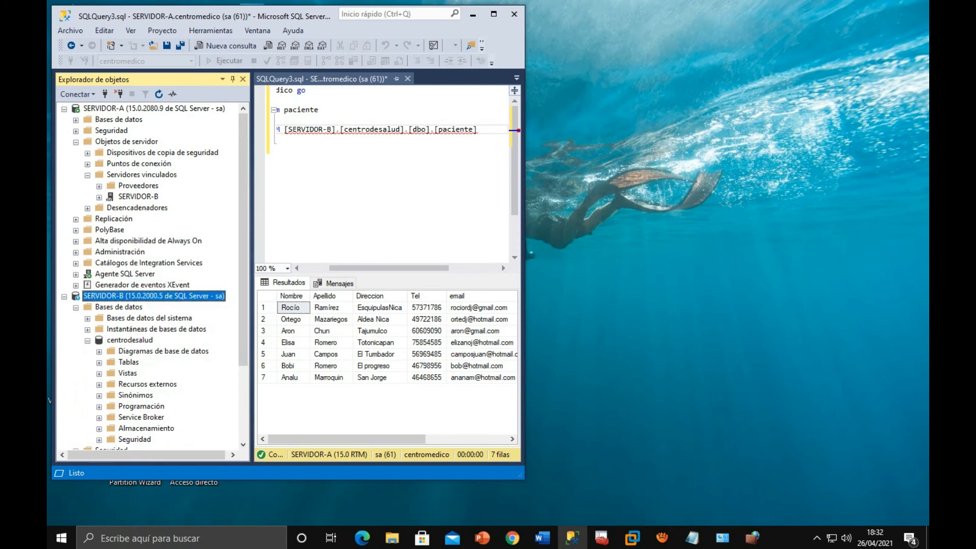
left_click(99, 362)
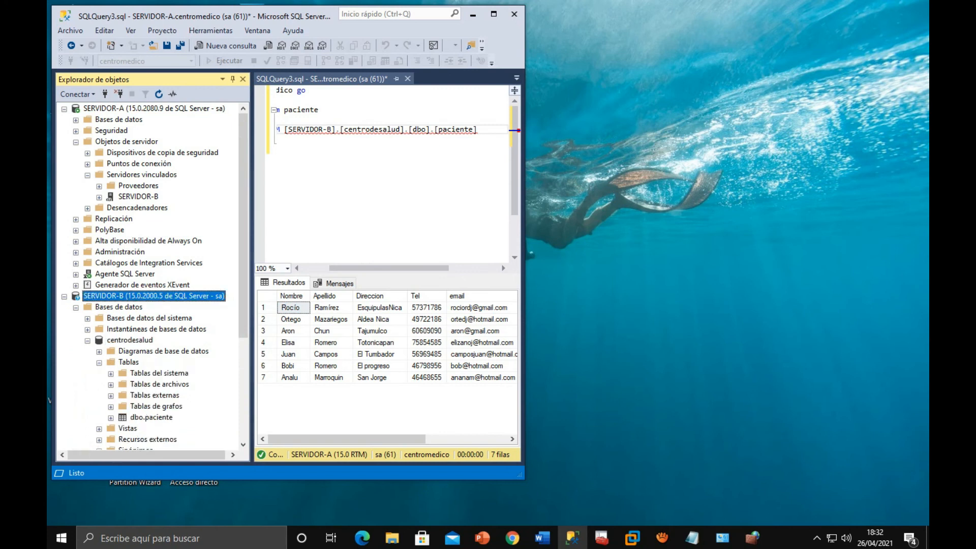
scroll(148, 277, "down", 3)
left_click(111, 319)
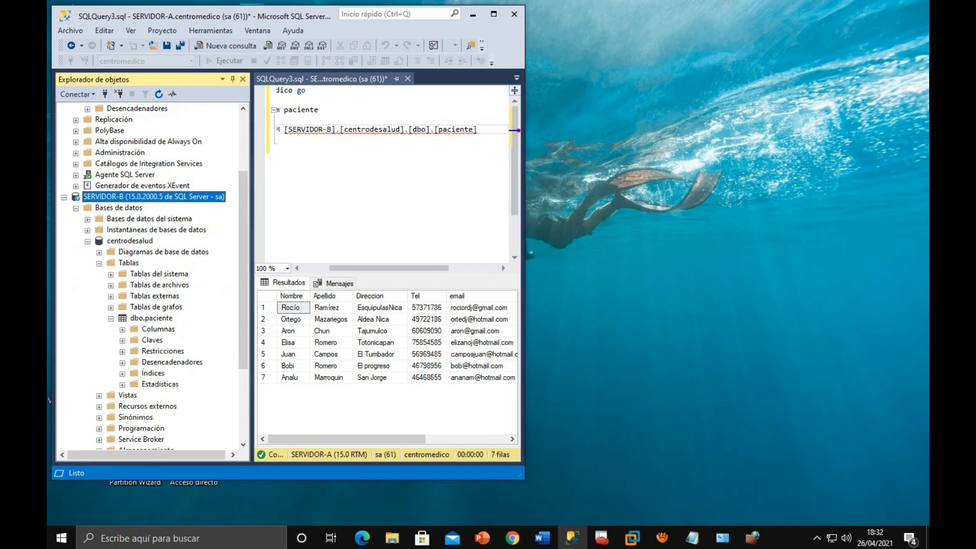
- Expand the columns of SERVIDOR-B's dbo.paciente table and run only the SELECT on [SERVIDOR-B].[centrodesalud].[dbo].[paciente]
left_click(122, 329)
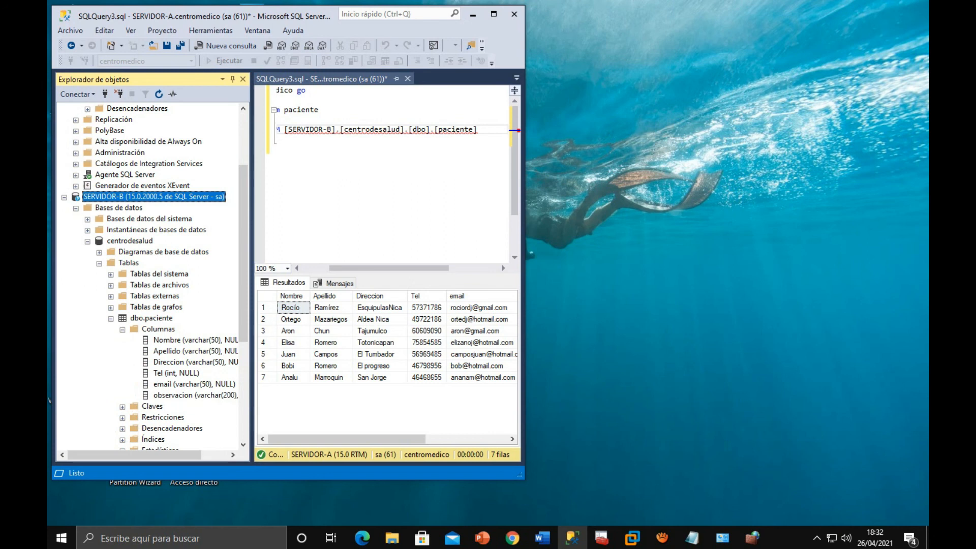
left_click_drag(479, 130, 271, 130)
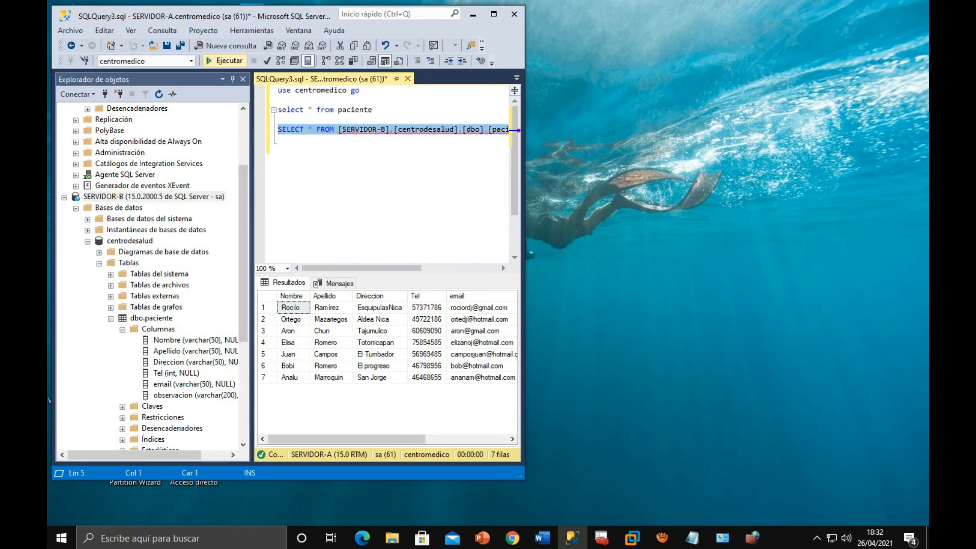
key("F5")
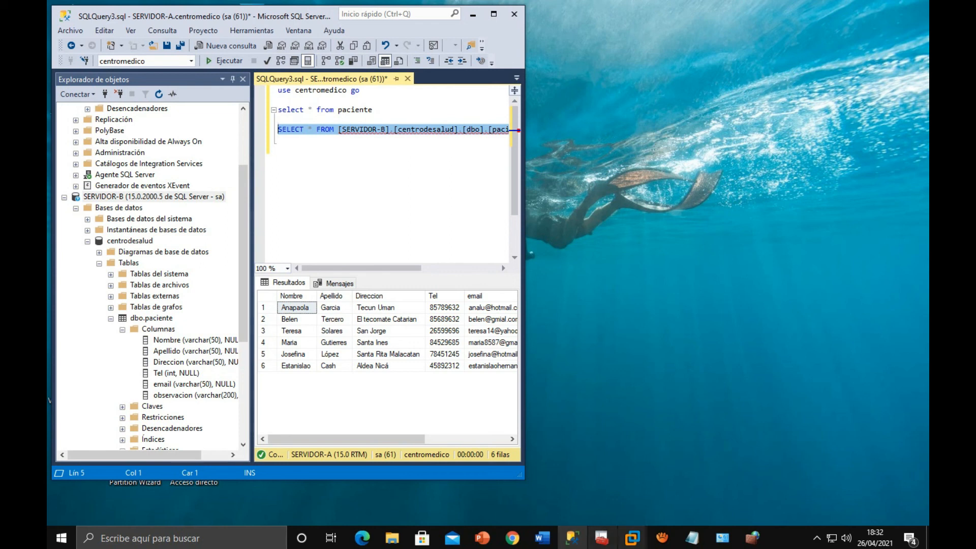
- Switch to the VMware virtual machine and run SELECT * FROM paciente in SERVIDOR-B's centrodesalud query
mouse_move(632, 537)
left_click(766, 465)
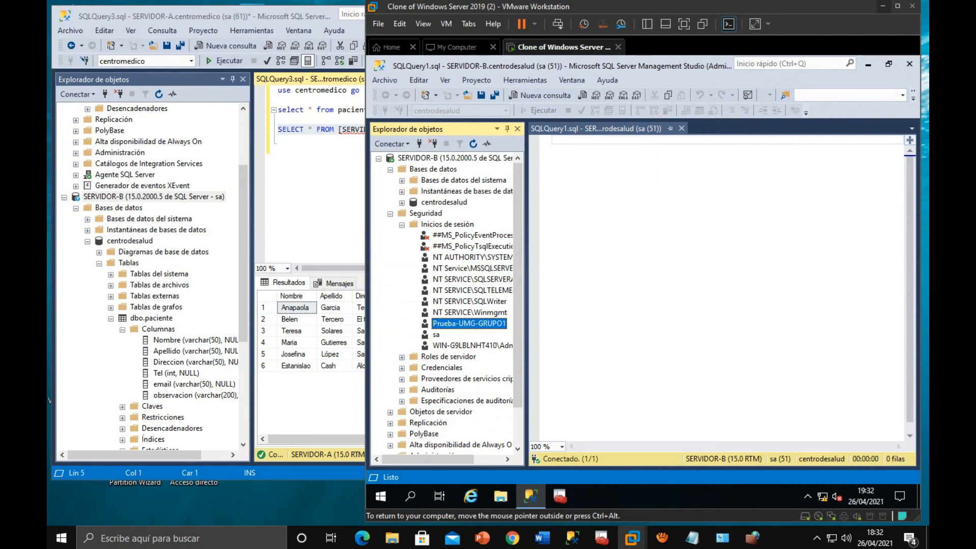
left_click(552, 139)
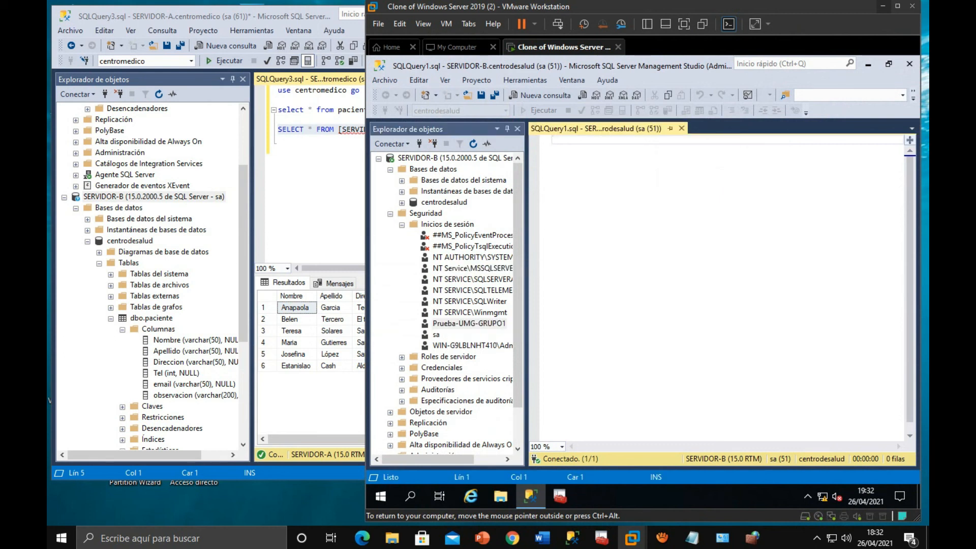
type("SELECT * FROM paciente")
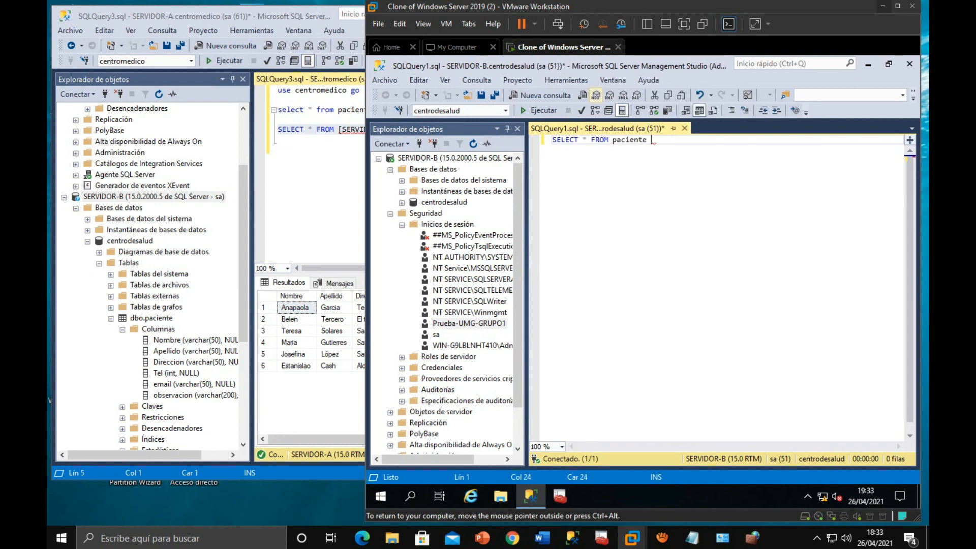
key("shift+Home")
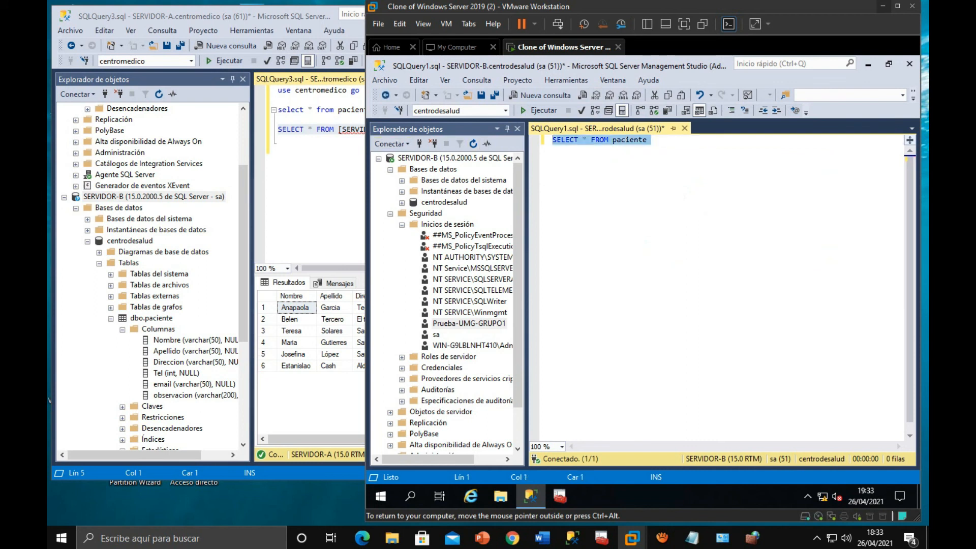
key("F5")
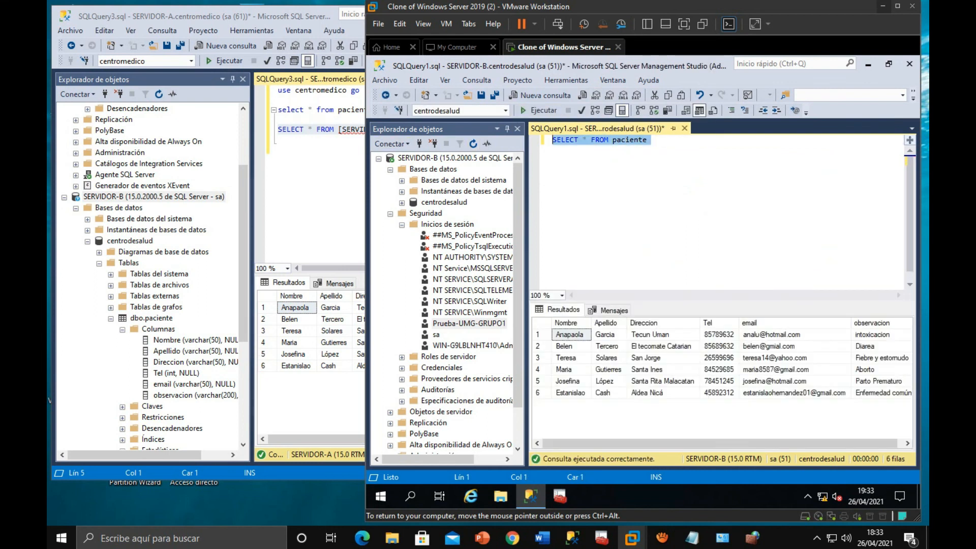
- Inspect the last patient record's name, phone, email and observation in SERVIDOR-B's results, and minimize the virtual machine window
left_click(570, 393)
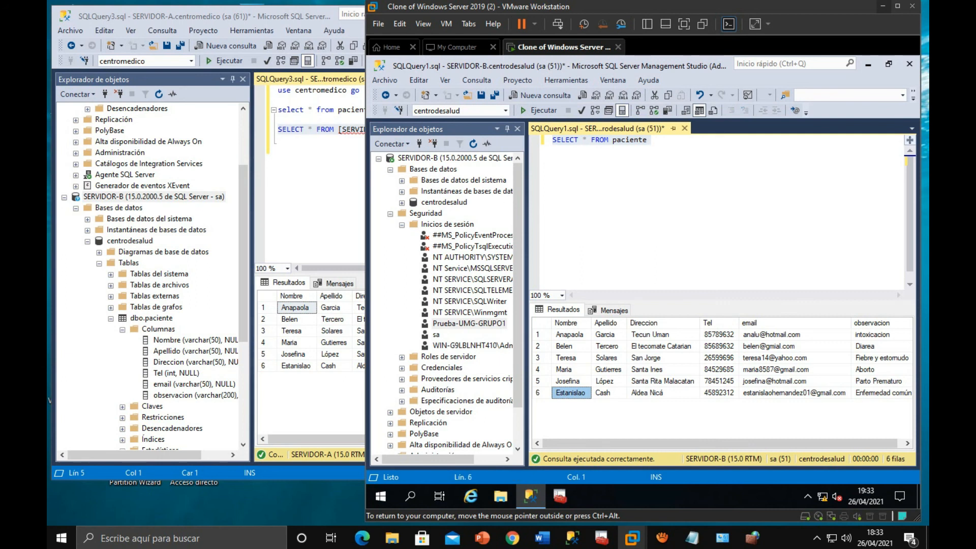
left_click(719, 393)
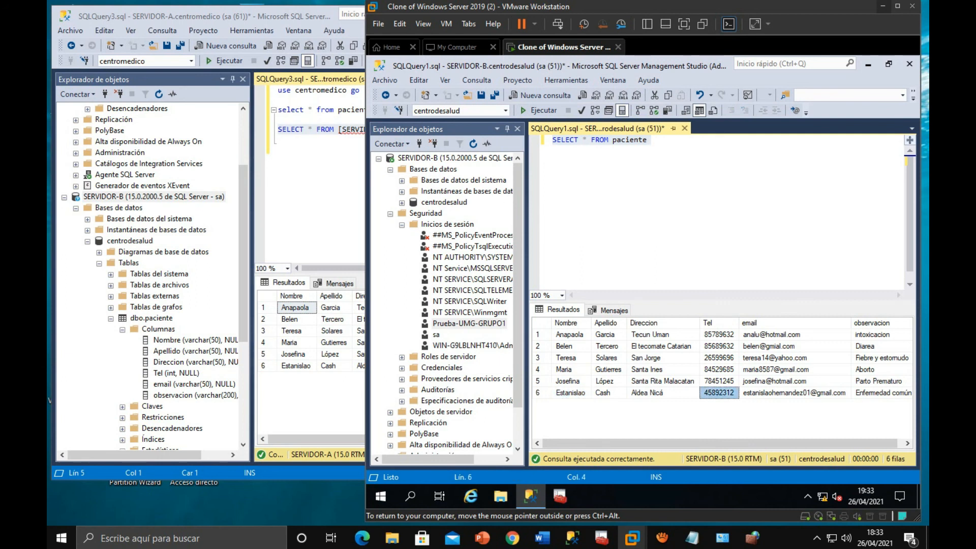
left_click(794, 392)
left_click(882, 393)
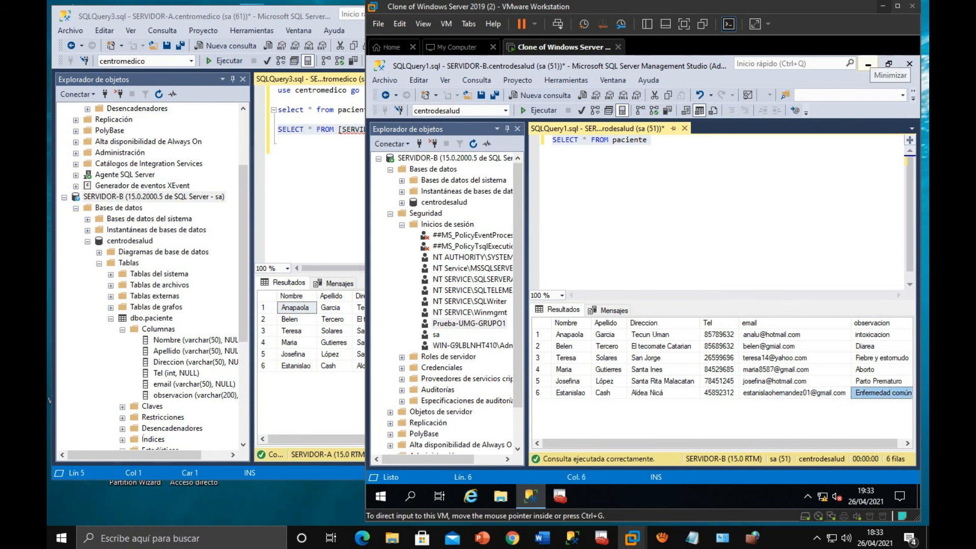
left_click(883, 6)
- Join the local and distributed SELECT statements with a UNION line in place of the blank line between them
left_click(278, 149)
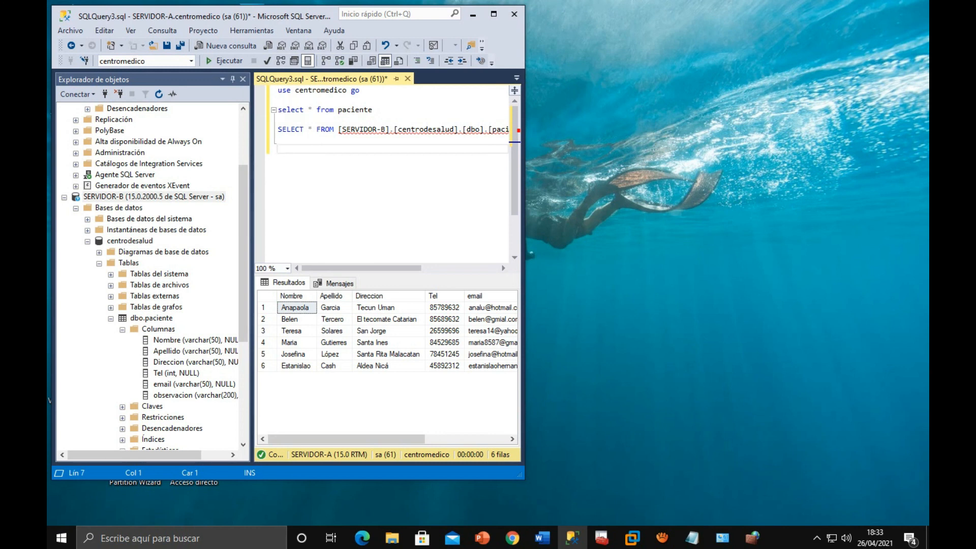
left_click(377, 110)
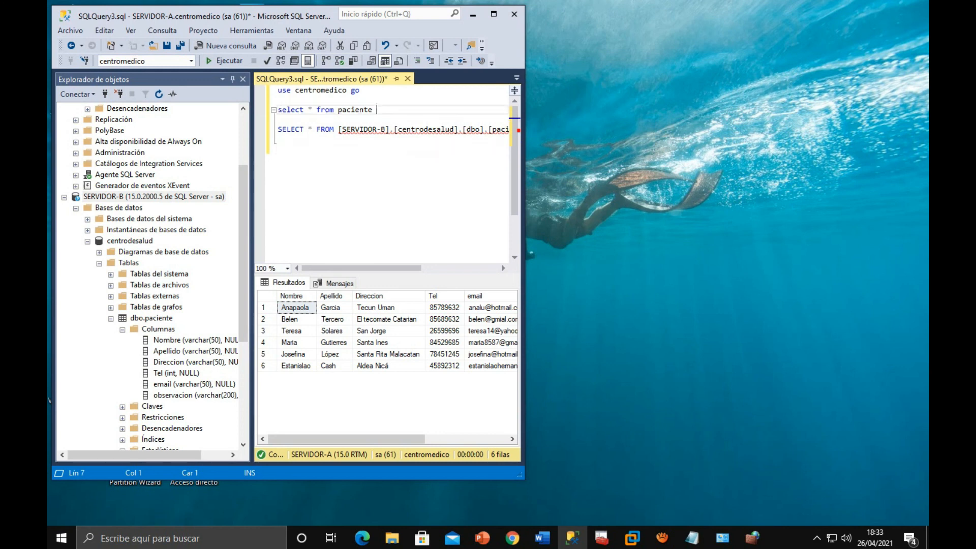
key("Return")
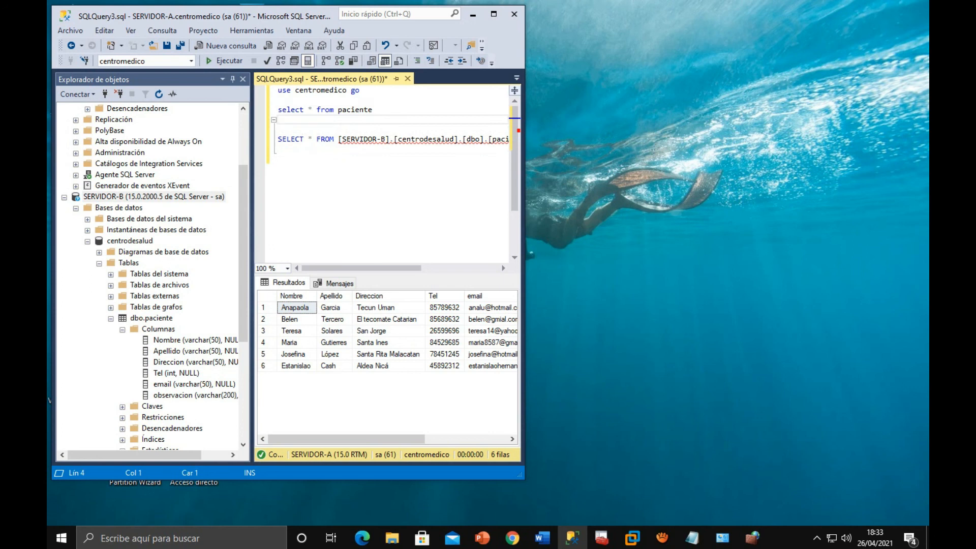
type("UNION")
key("Delete")
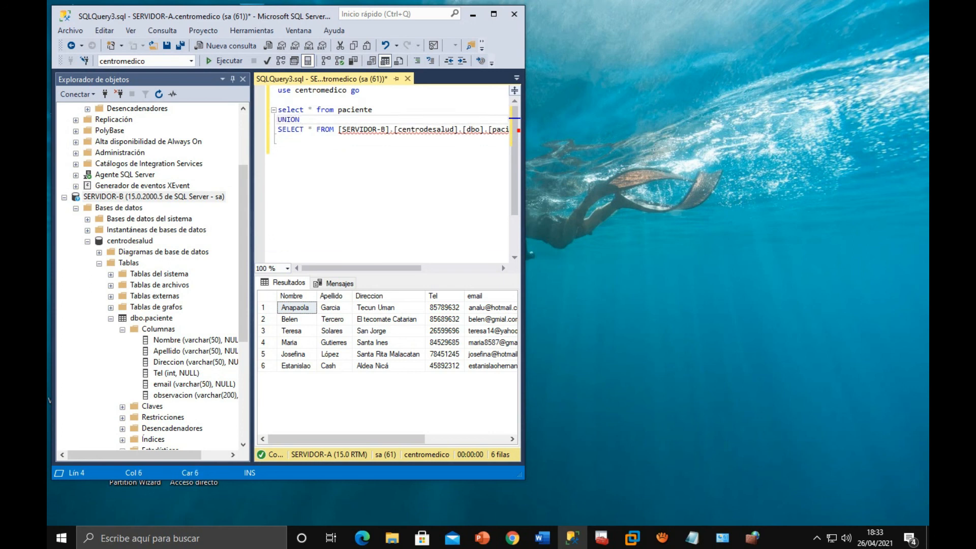
- Maximize SQL Server Management Studio and run only the UNION query combining both paciente tables
left_click(493, 13)
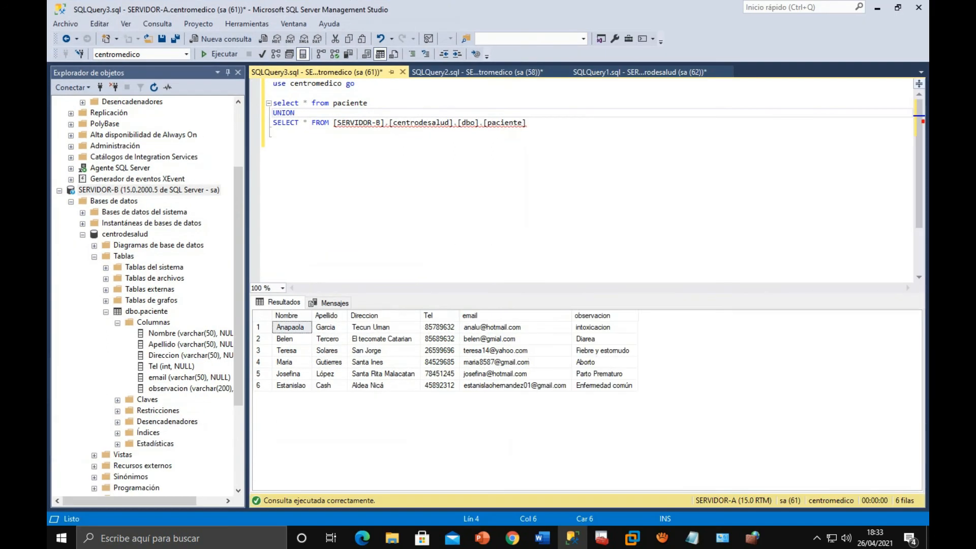
left_click_drag(526, 123, 273, 103)
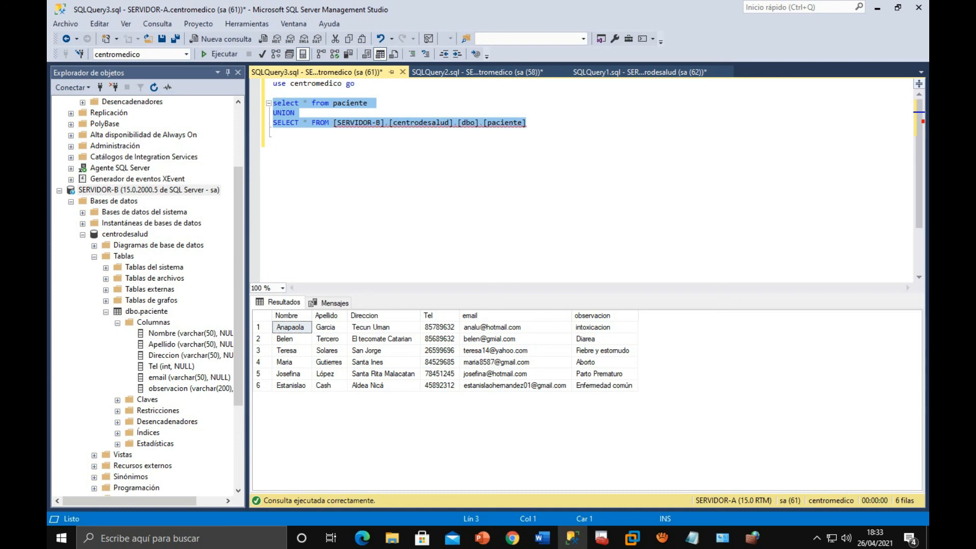
key("F5")
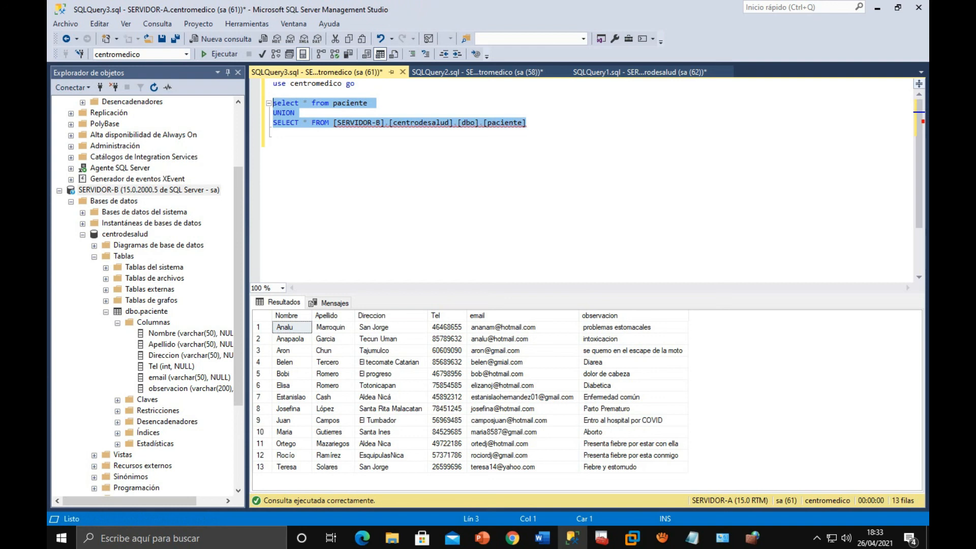
- Enlarge the results area, go through the combined patient records down to the last row, and minimize SQL Server Management Studio
left_click(332, 327)
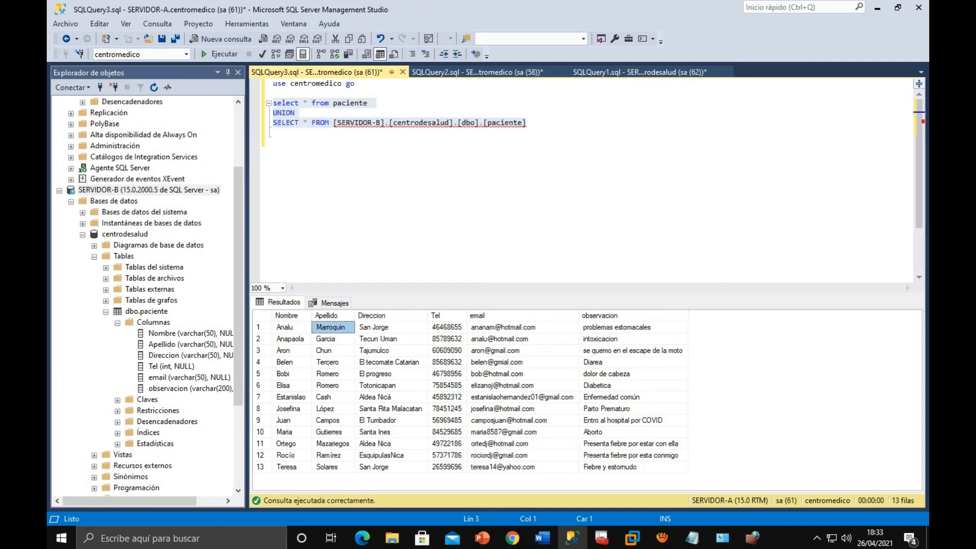
left_click(290, 339)
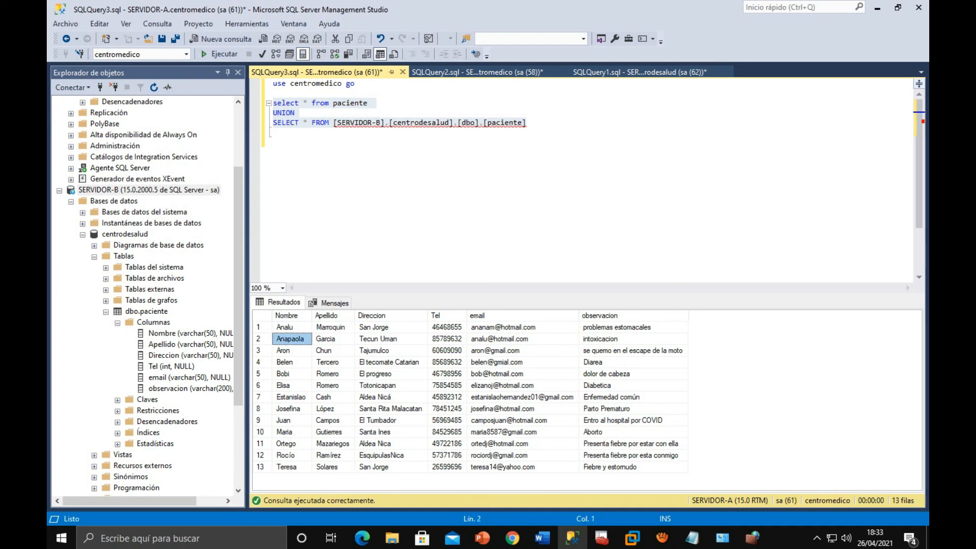
left_click_drag(585, 294, 585, 207)
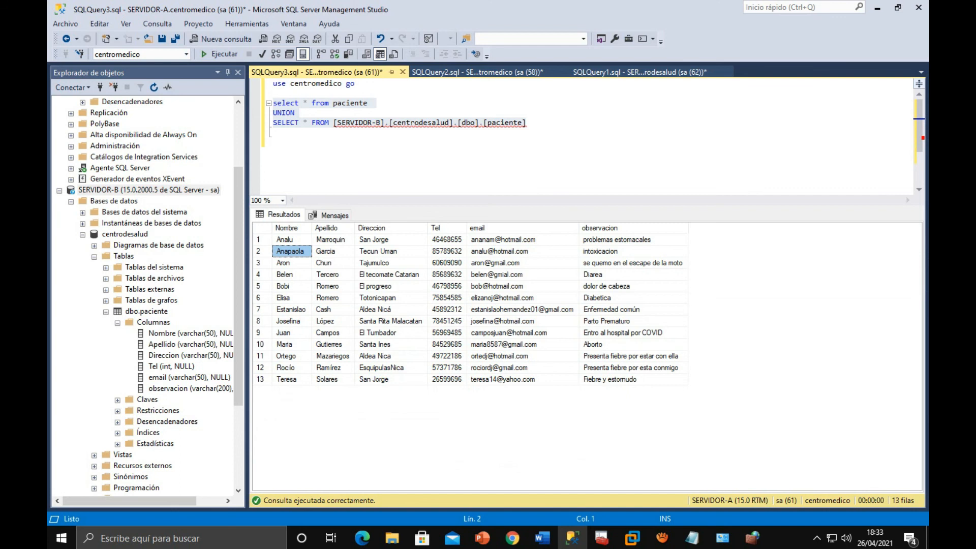
left_click(291, 263)
left_click(291, 275)
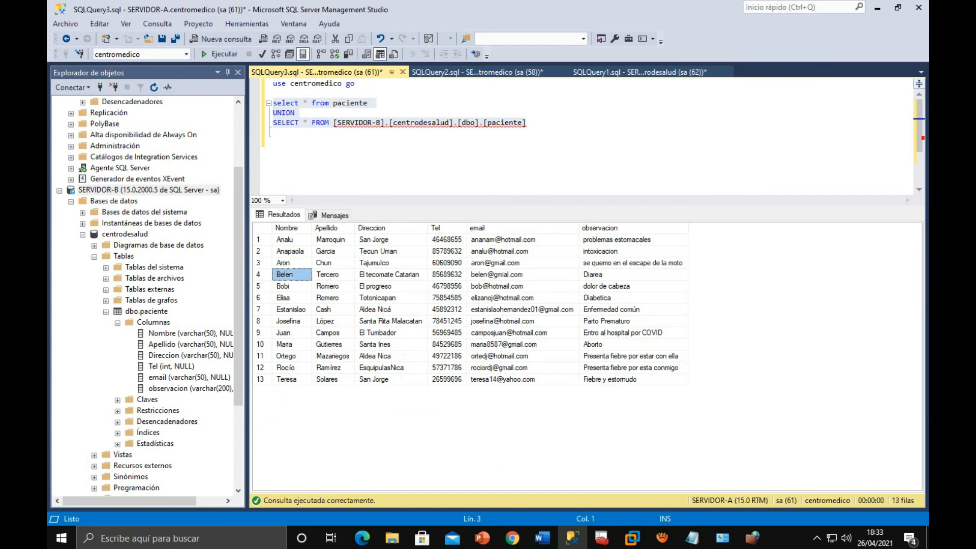
left_click(291, 286)
left_click(291, 298)
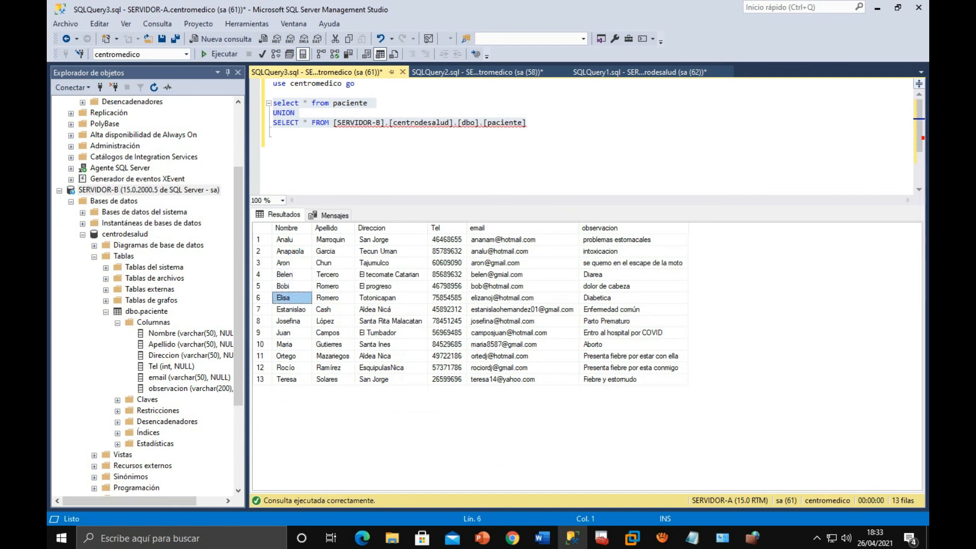
left_click(291, 309)
left_click(291, 321)
key("Down")
key("Down")
key("Down")
key("Down")
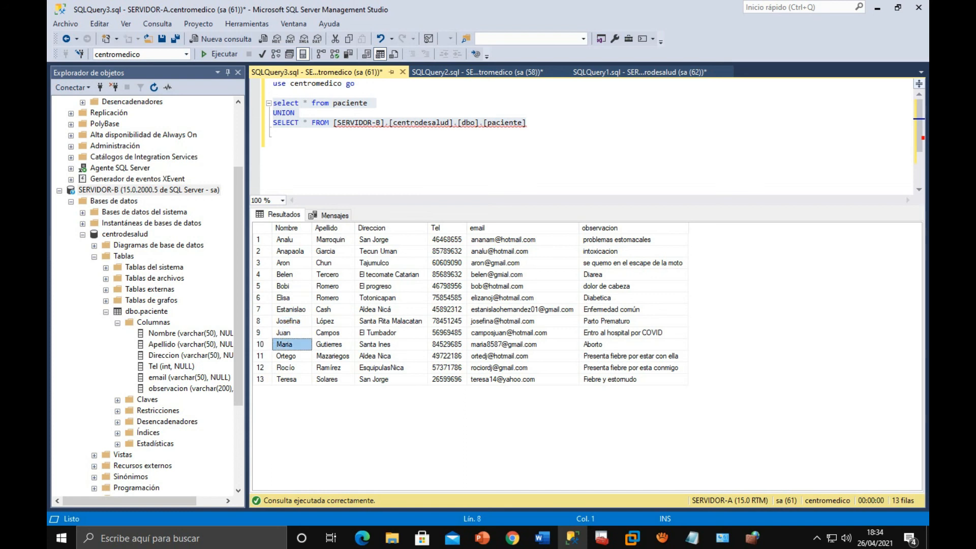
key("Down")
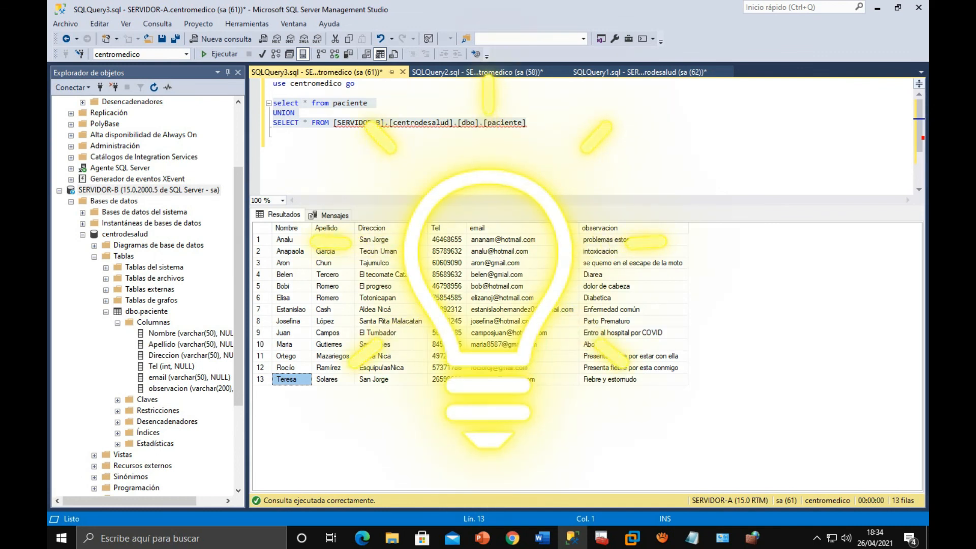
left_click(877, 8)
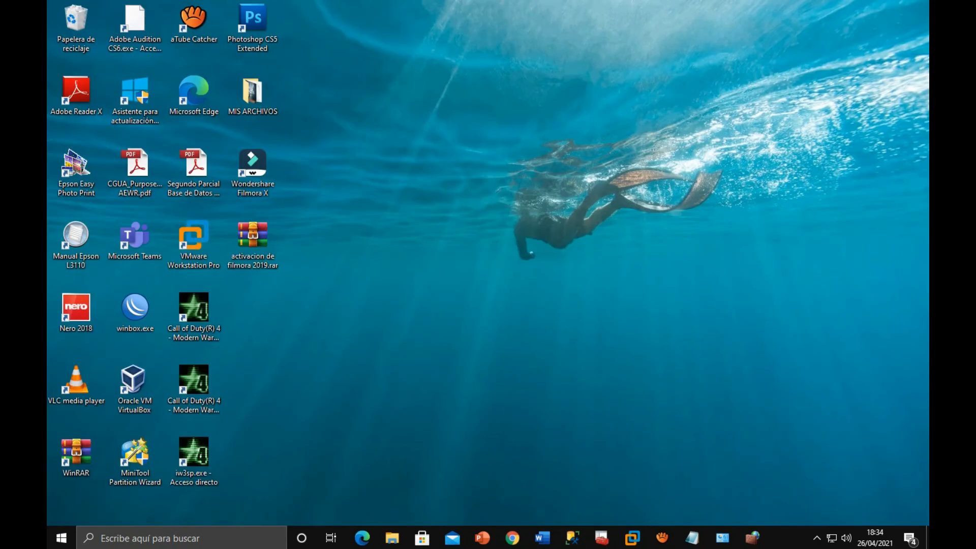